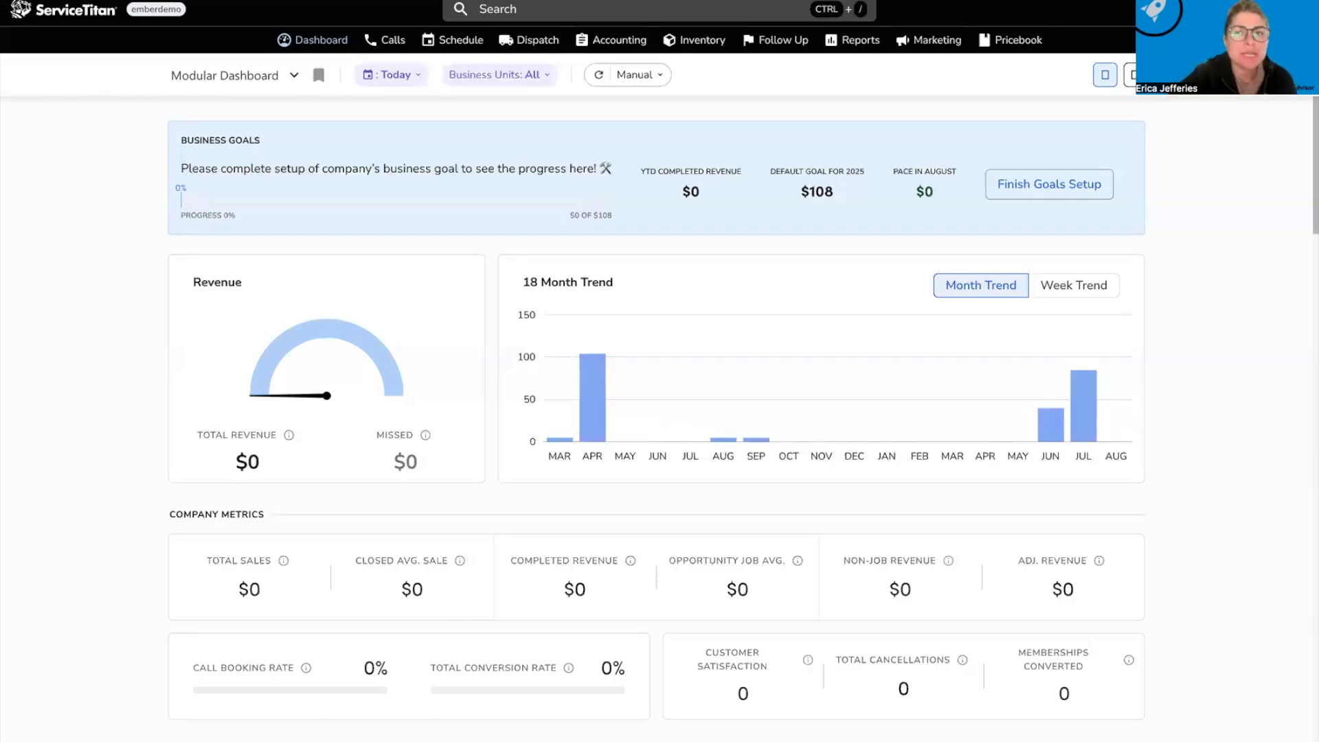
Open the Dynamic Pricing feature details from the Acceleration stage of TitanAdvisor's Pricebook section.
click(313, 40)
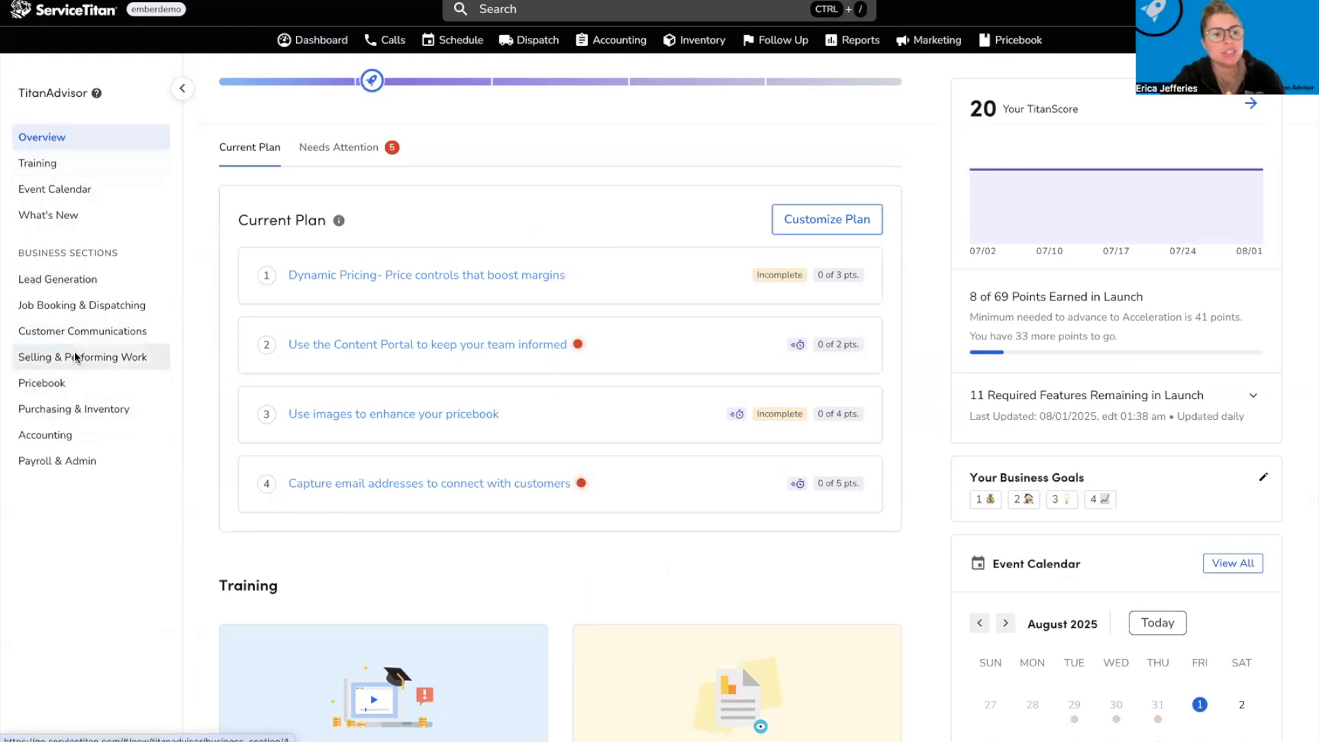
click(76, 377)
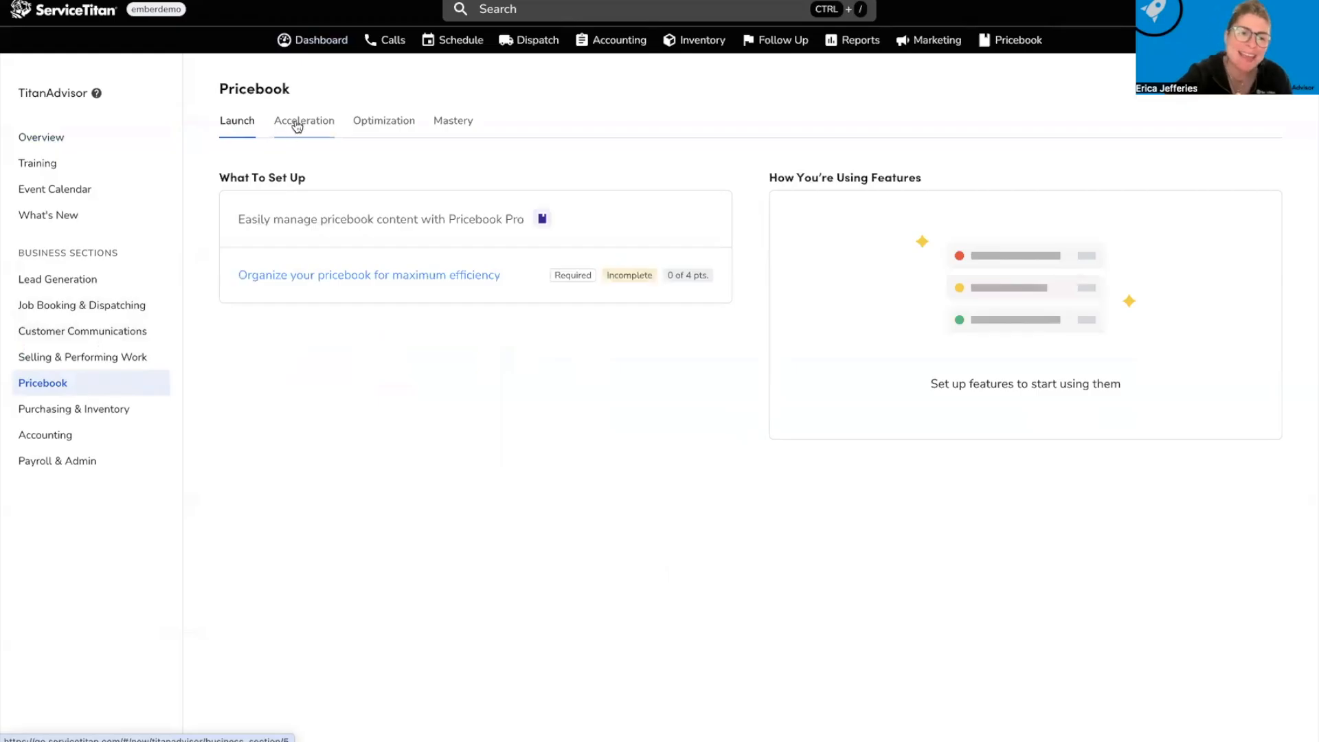
click(296, 125)
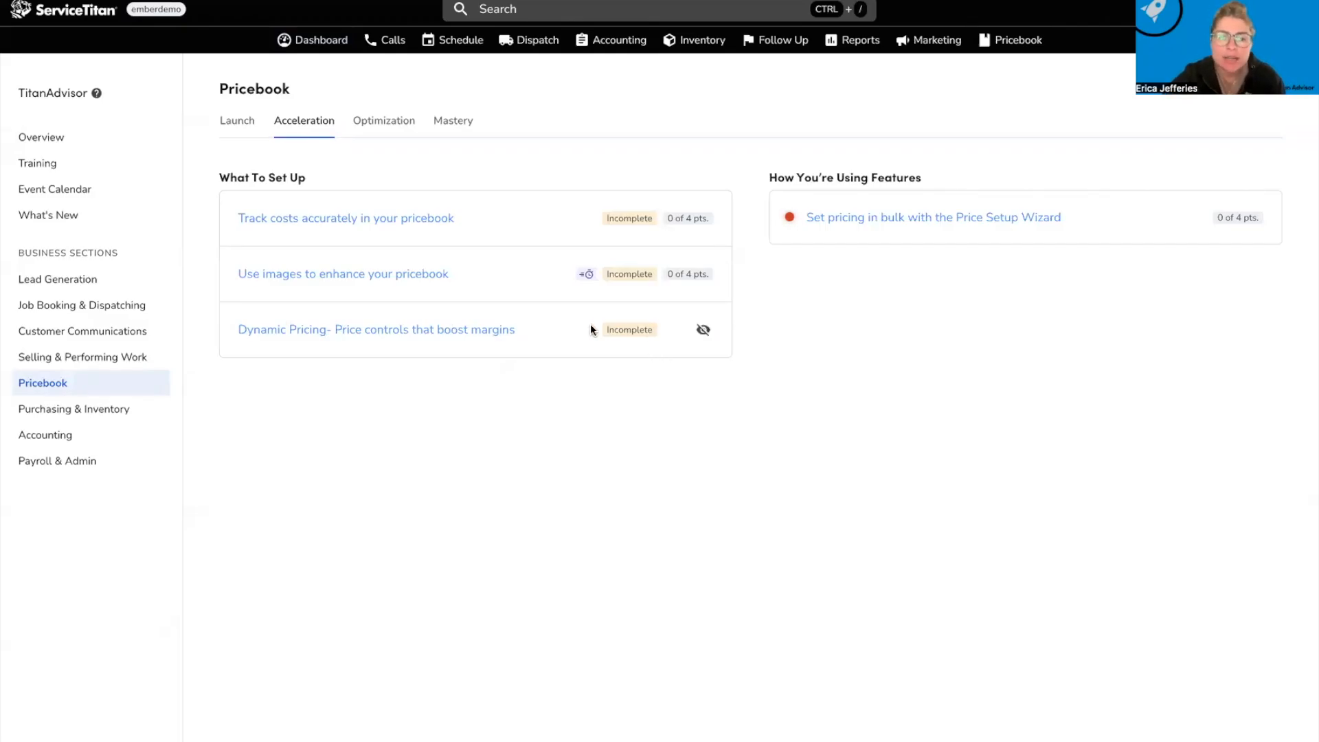
click(443, 336)
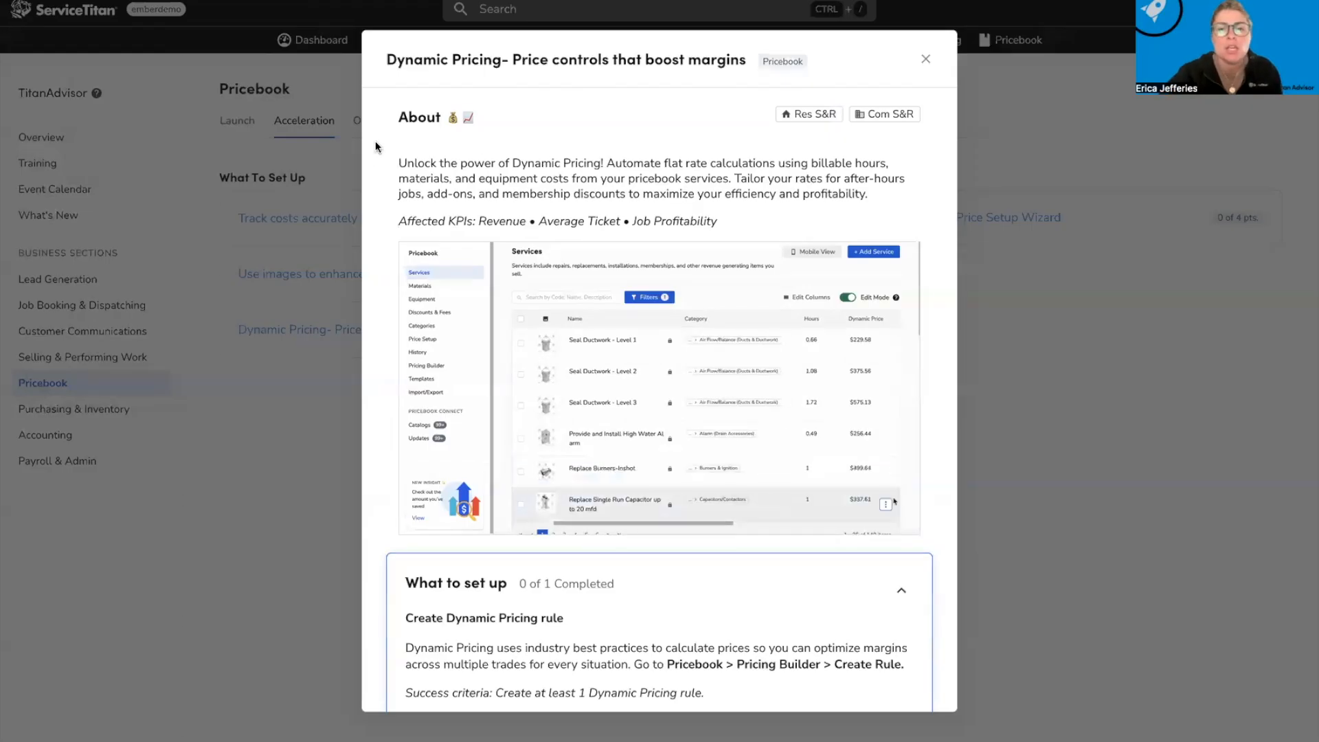
Review the Dynamic Pricing feature's description, rule setup criteria, and how its use on invoices is measured.
scroll(584, 353, down, 1)
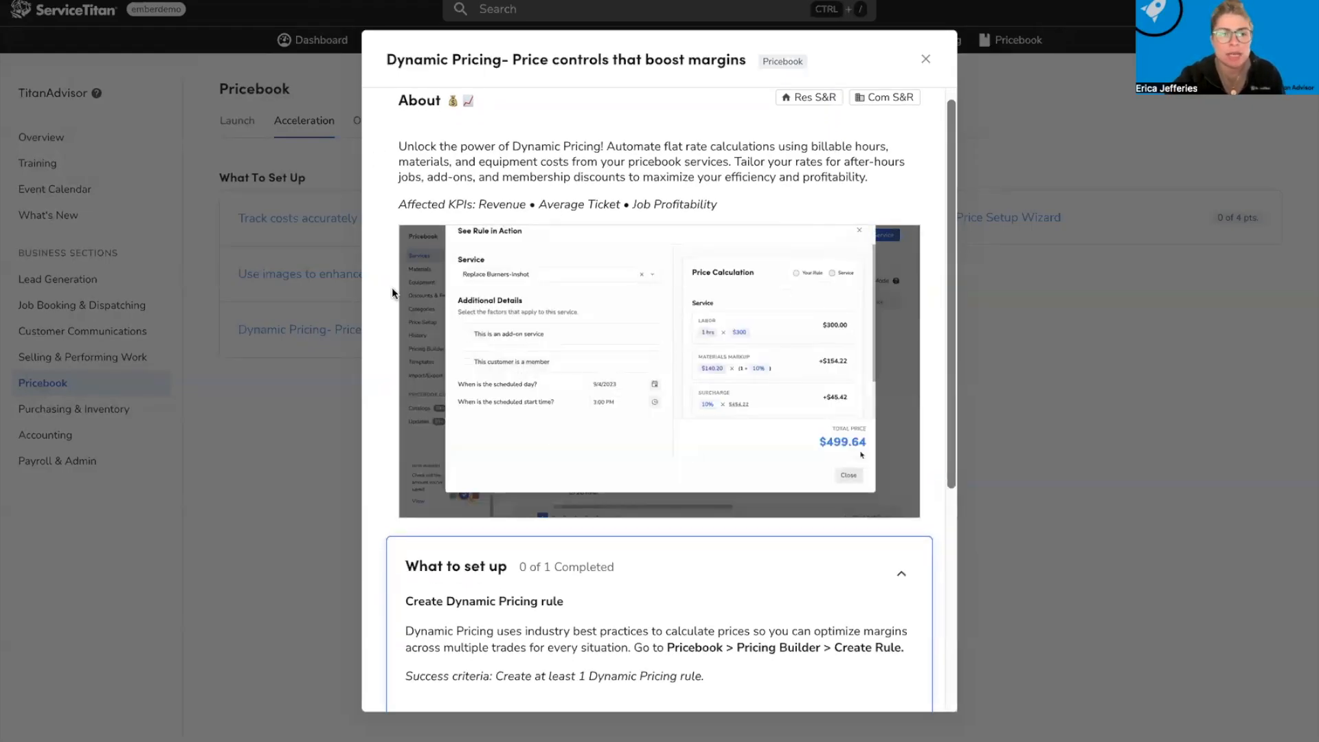
scroll(670, 392, up, 1)
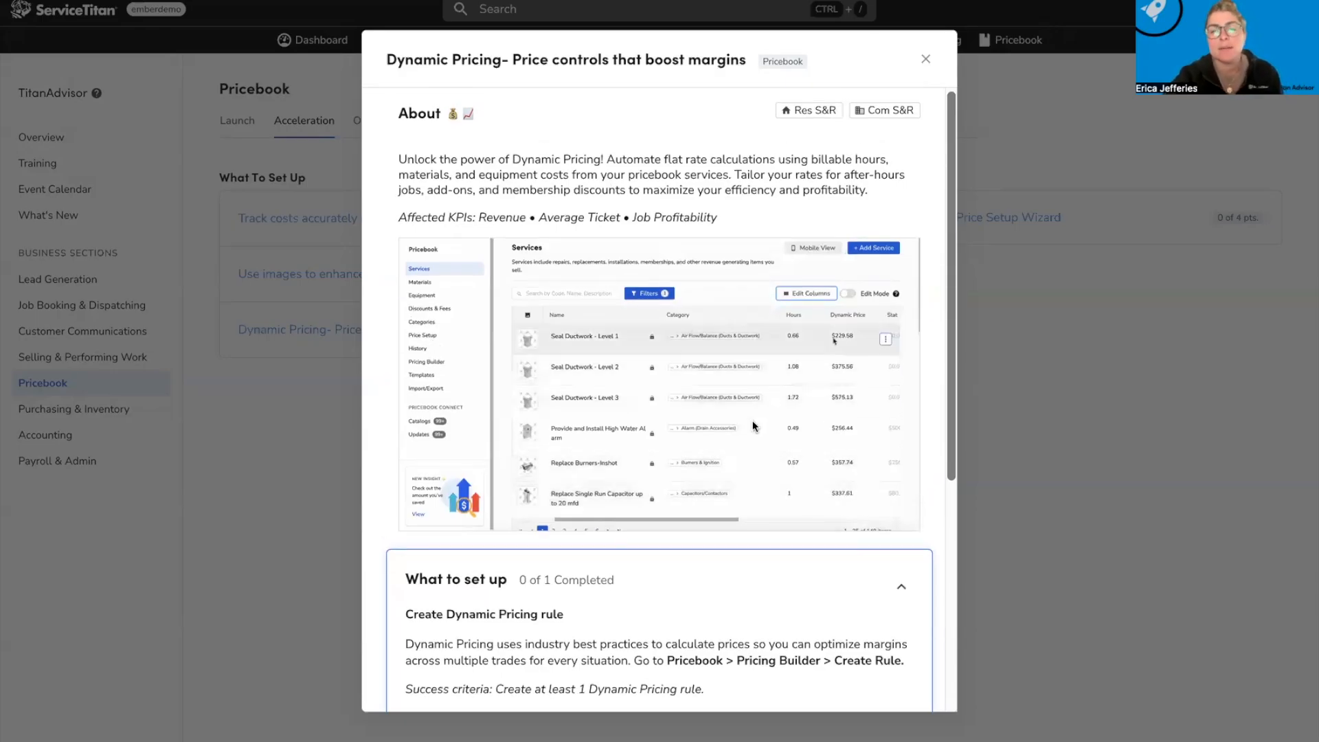
scroll(624, 383, down, 5)
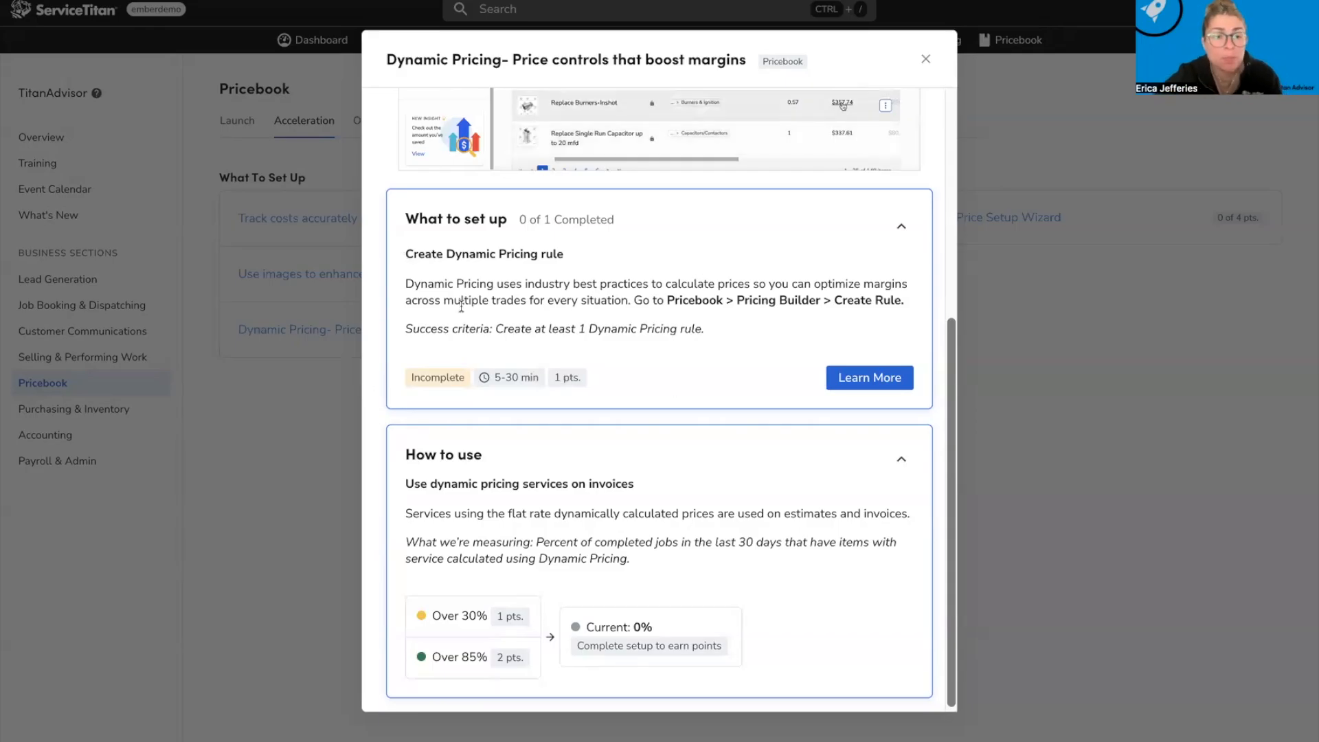
scroll(549, 285, down, 1)
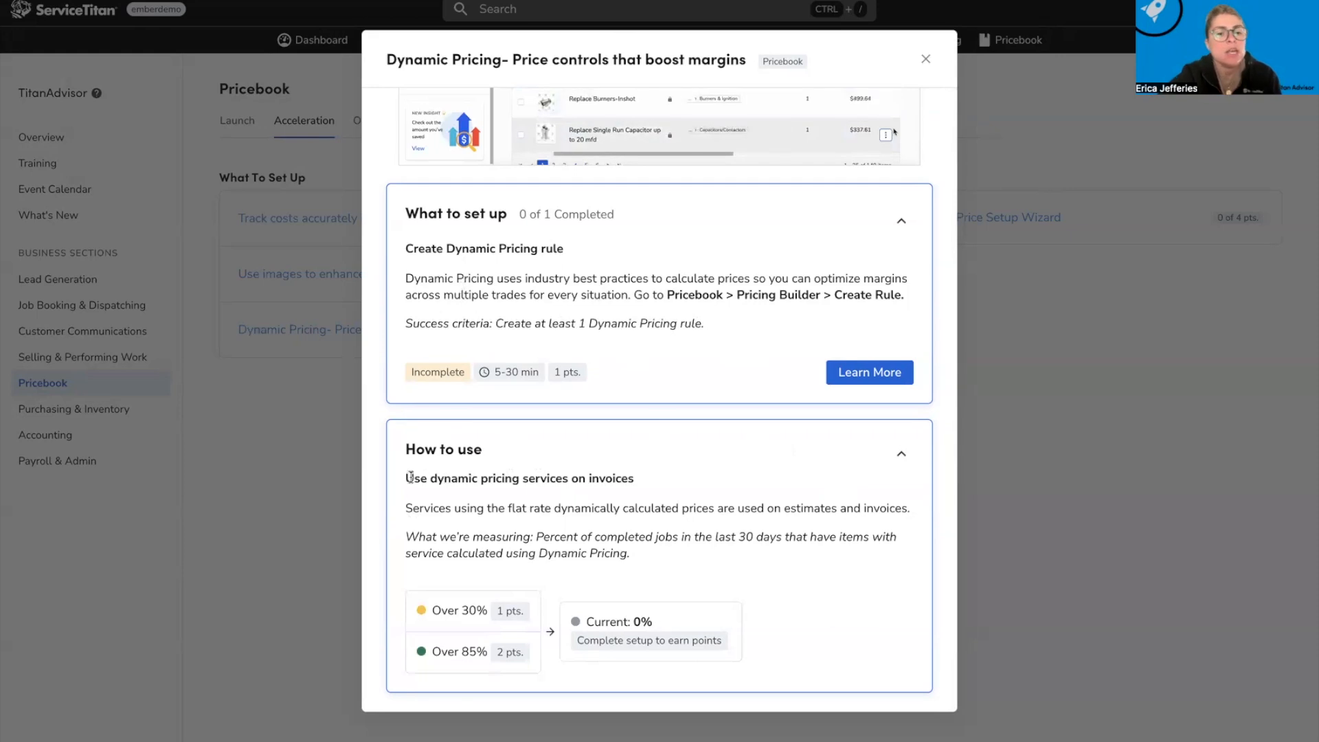
drag(405, 479, 610, 492)
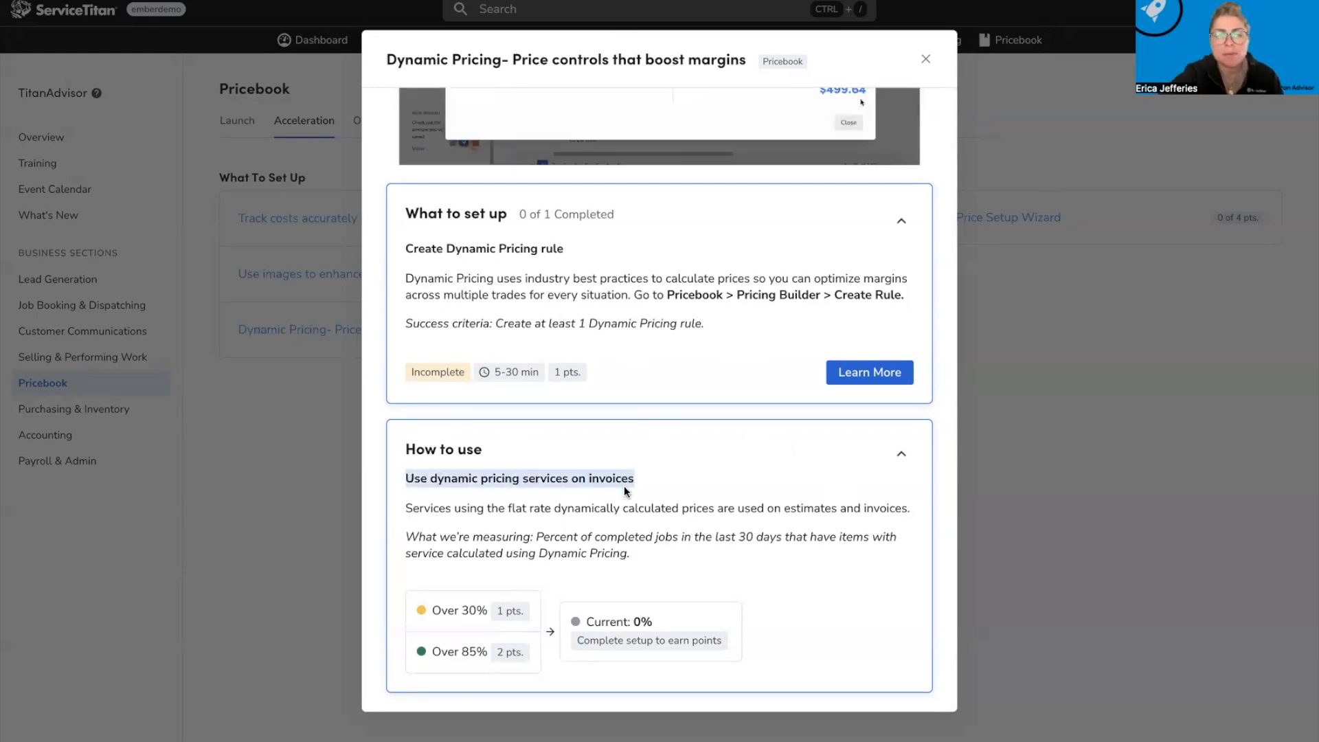
triple_click(625, 479)
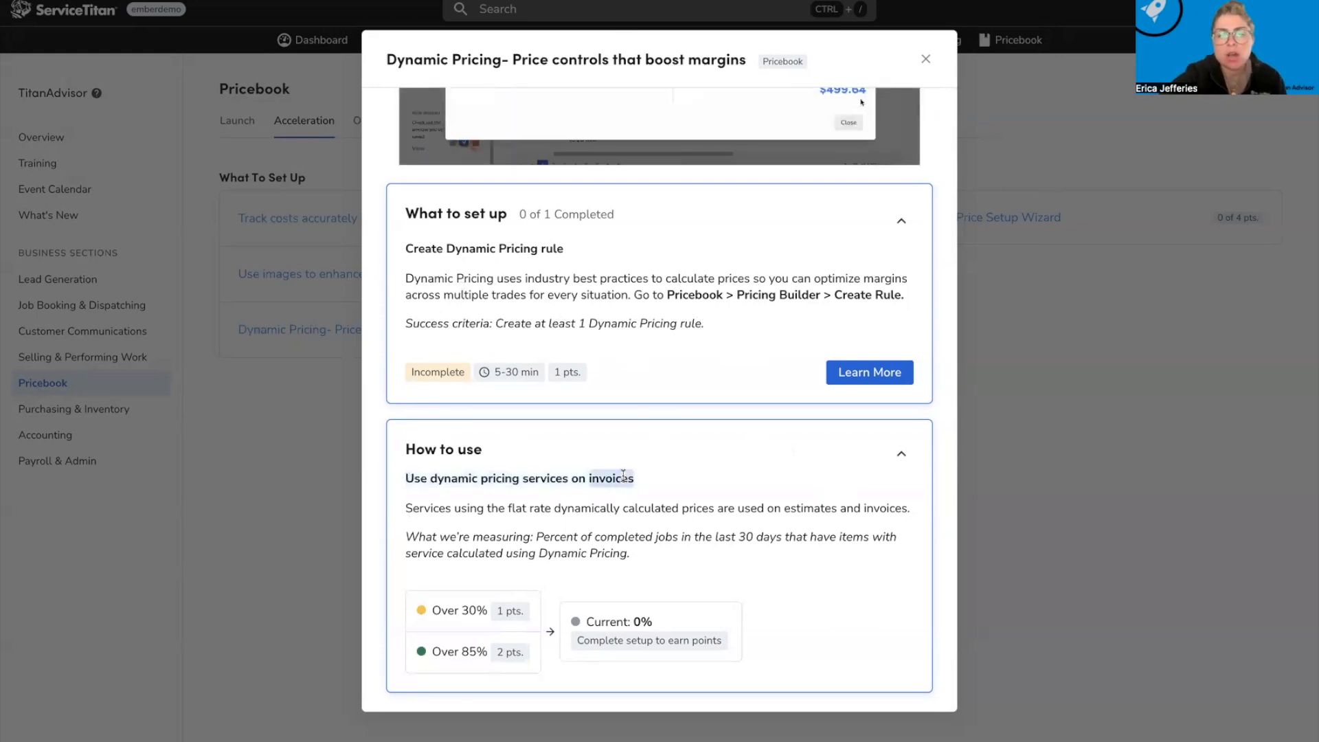
triple_click(426, 537)
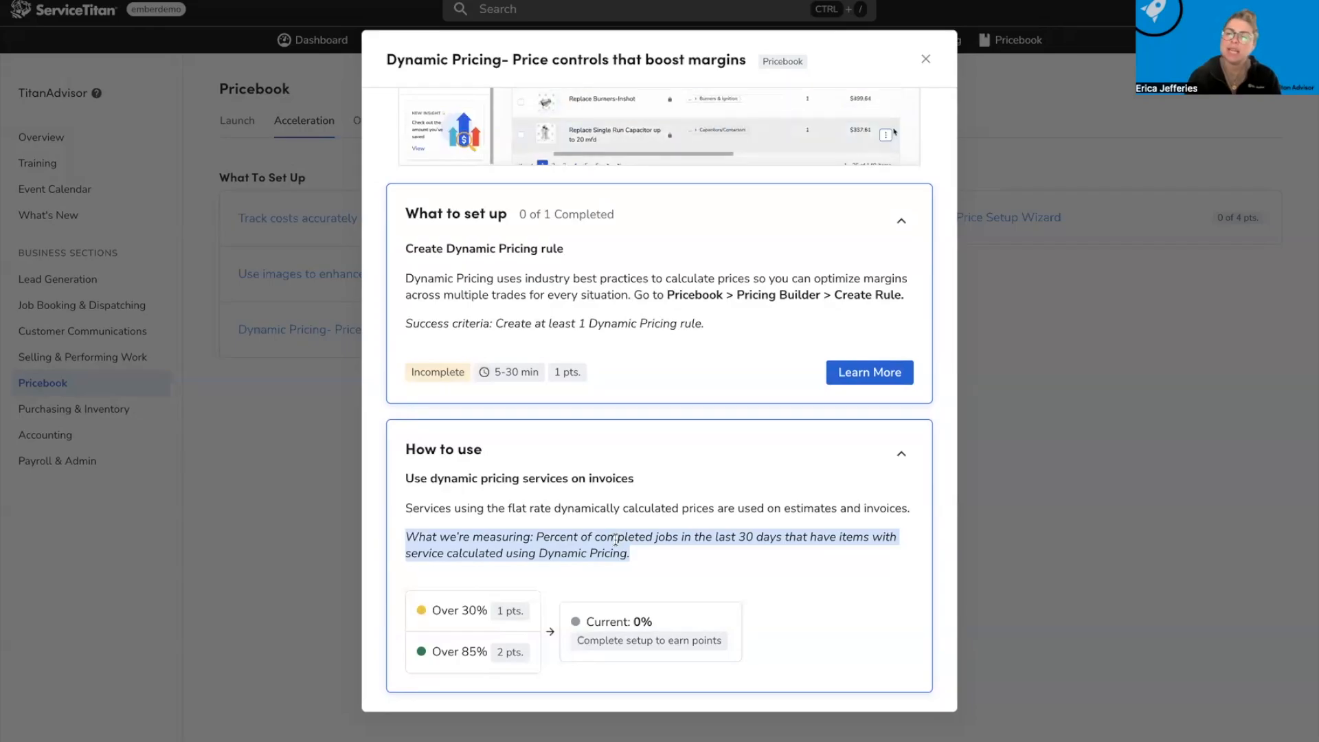
click(520, 534)
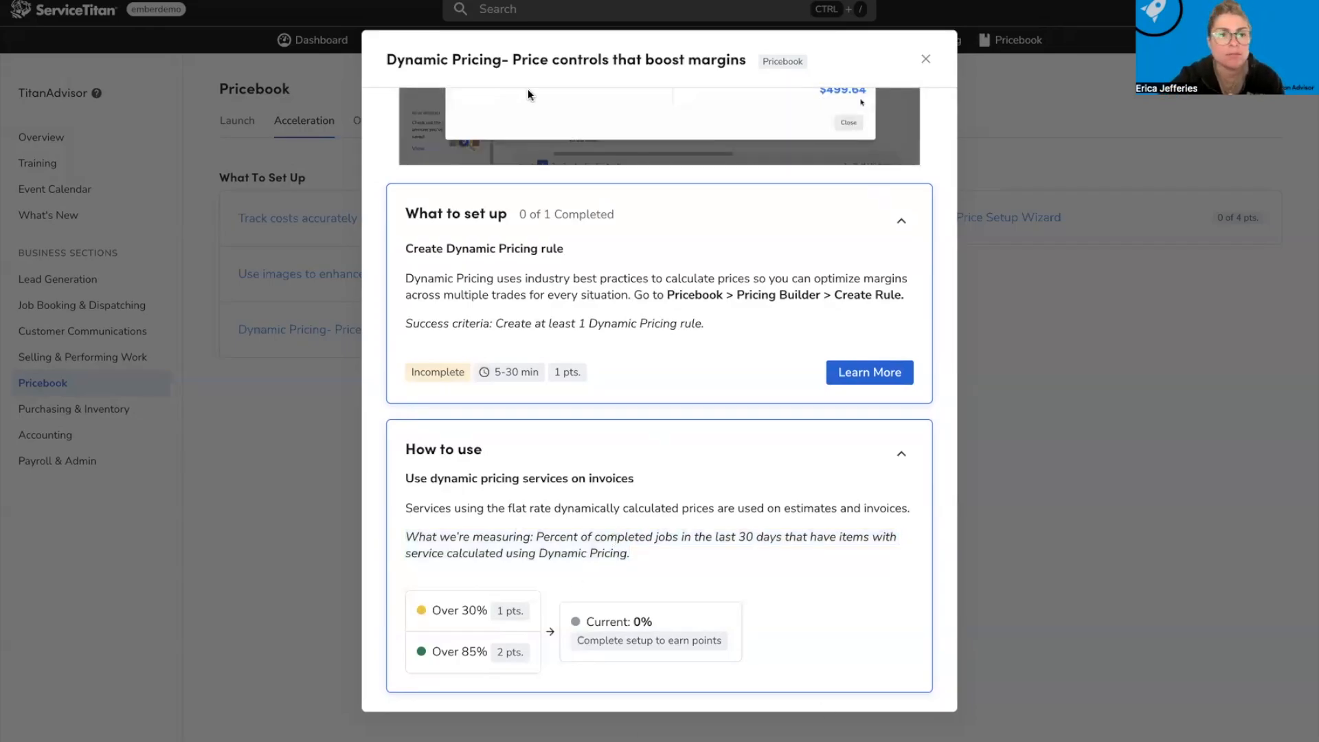
Duplicate the browser tab, close the feature details, and show the Dynamic Pricing rules in the Pricebook's Pricing Builder.
right_click(173, 0)
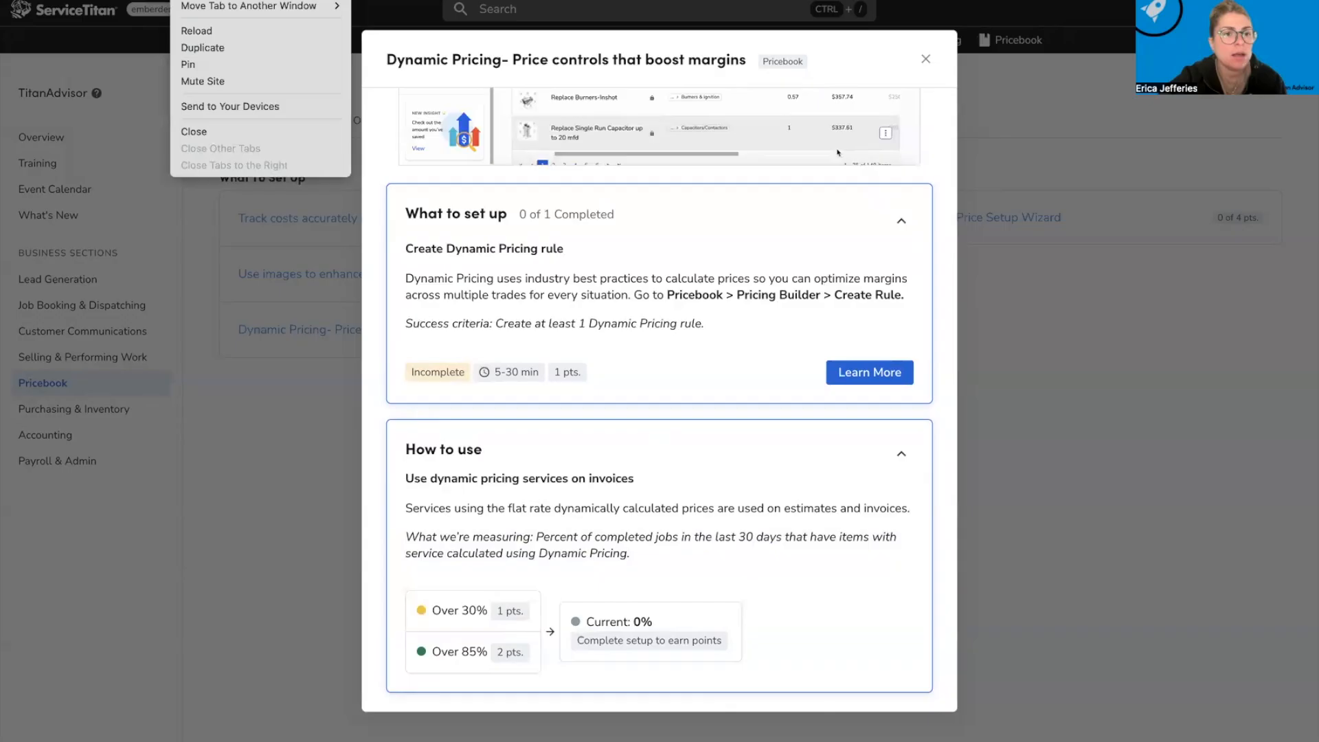
click(199, 48)
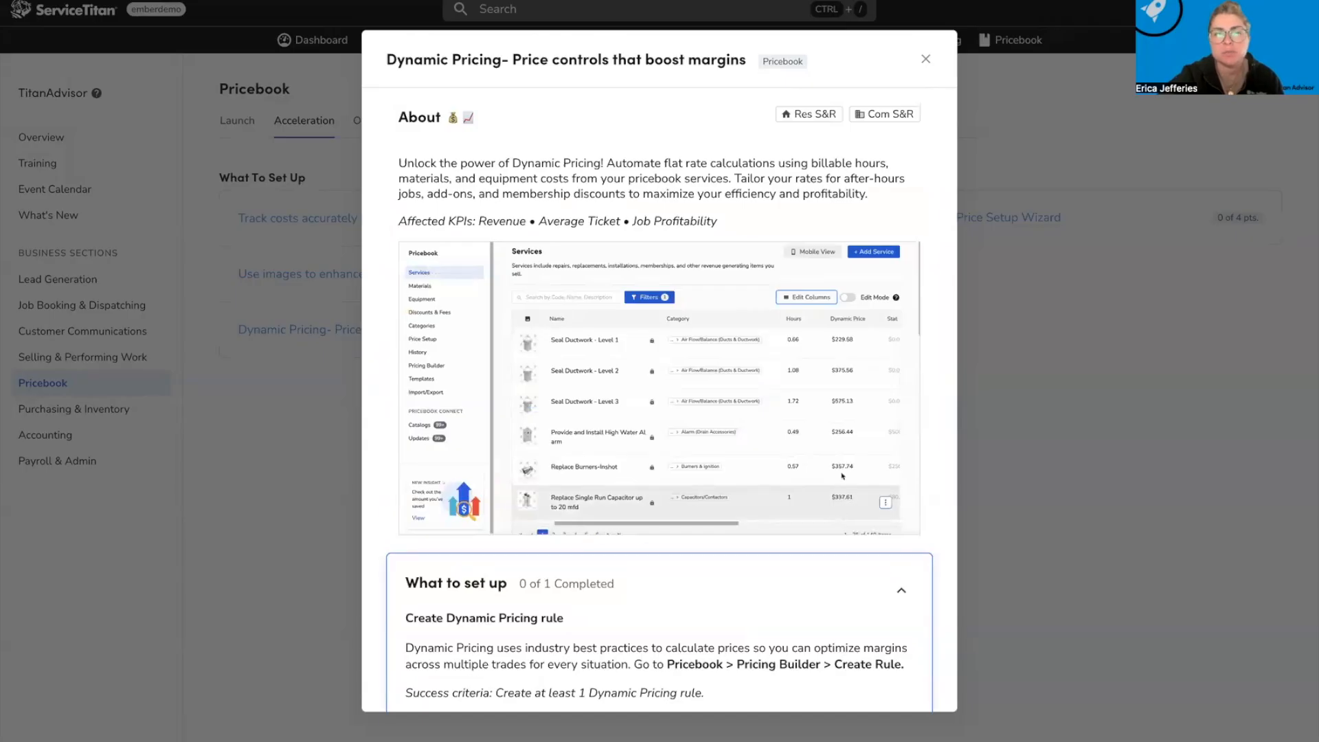
click(927, 58)
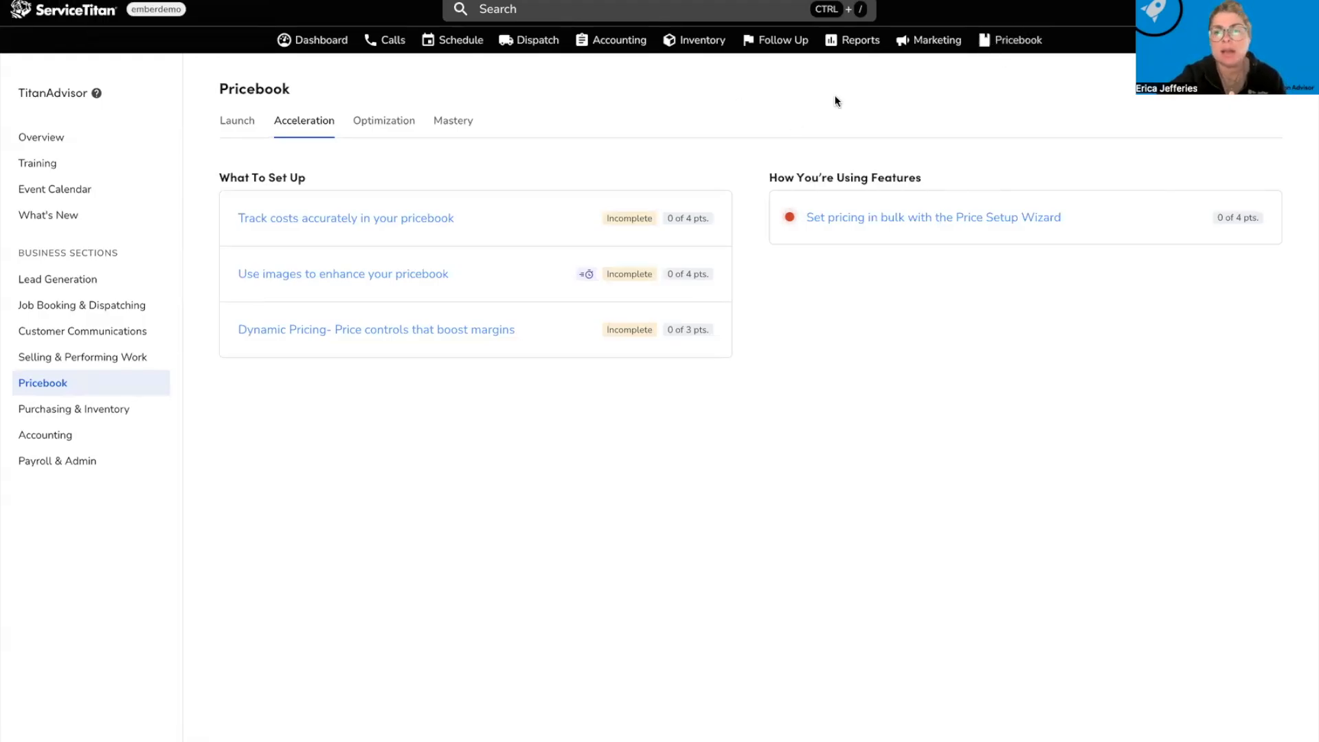
click(1001, 41)
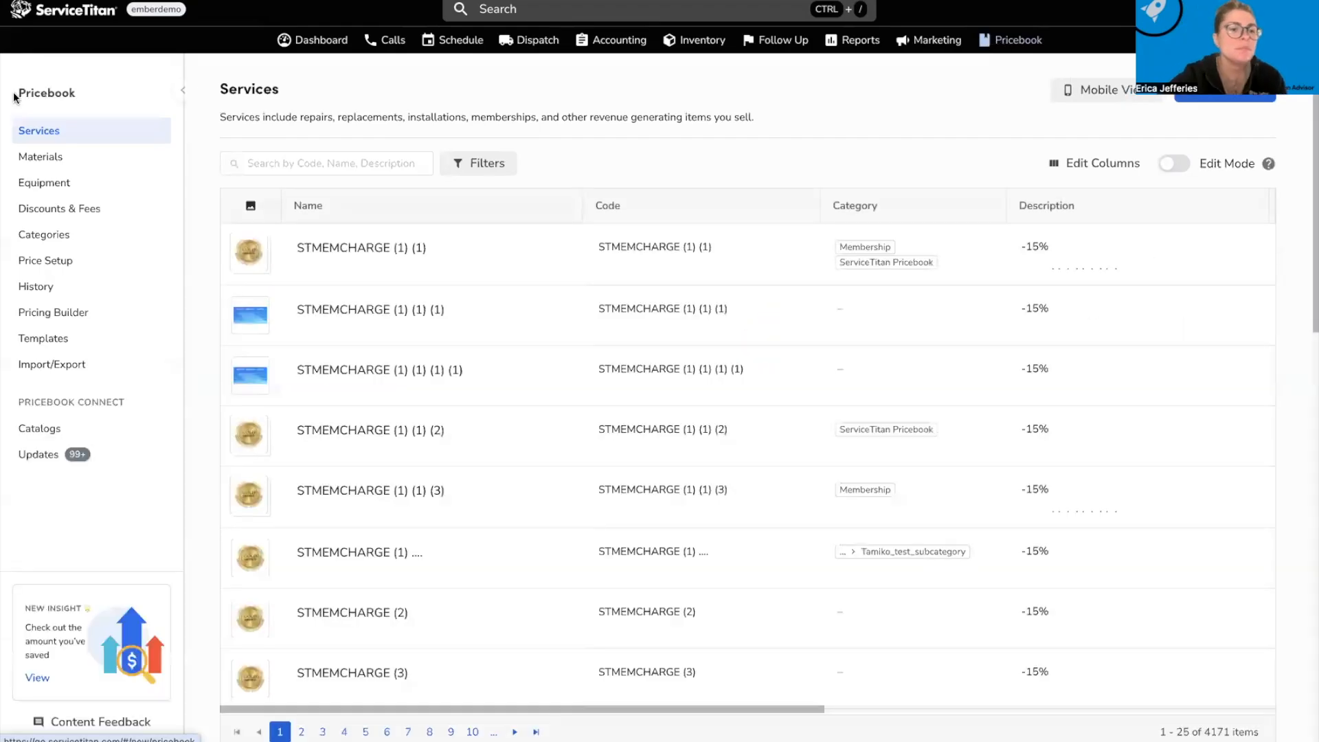
click(81, 310)
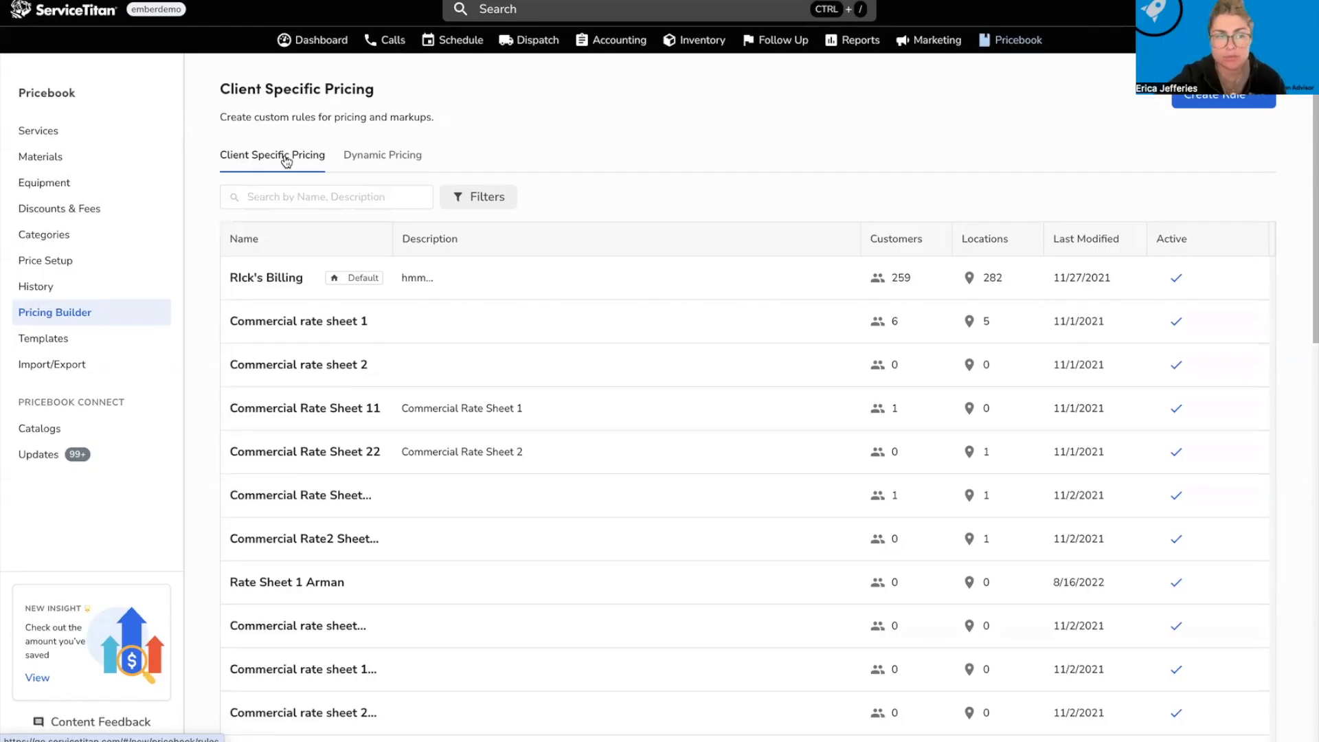
click(396, 153)
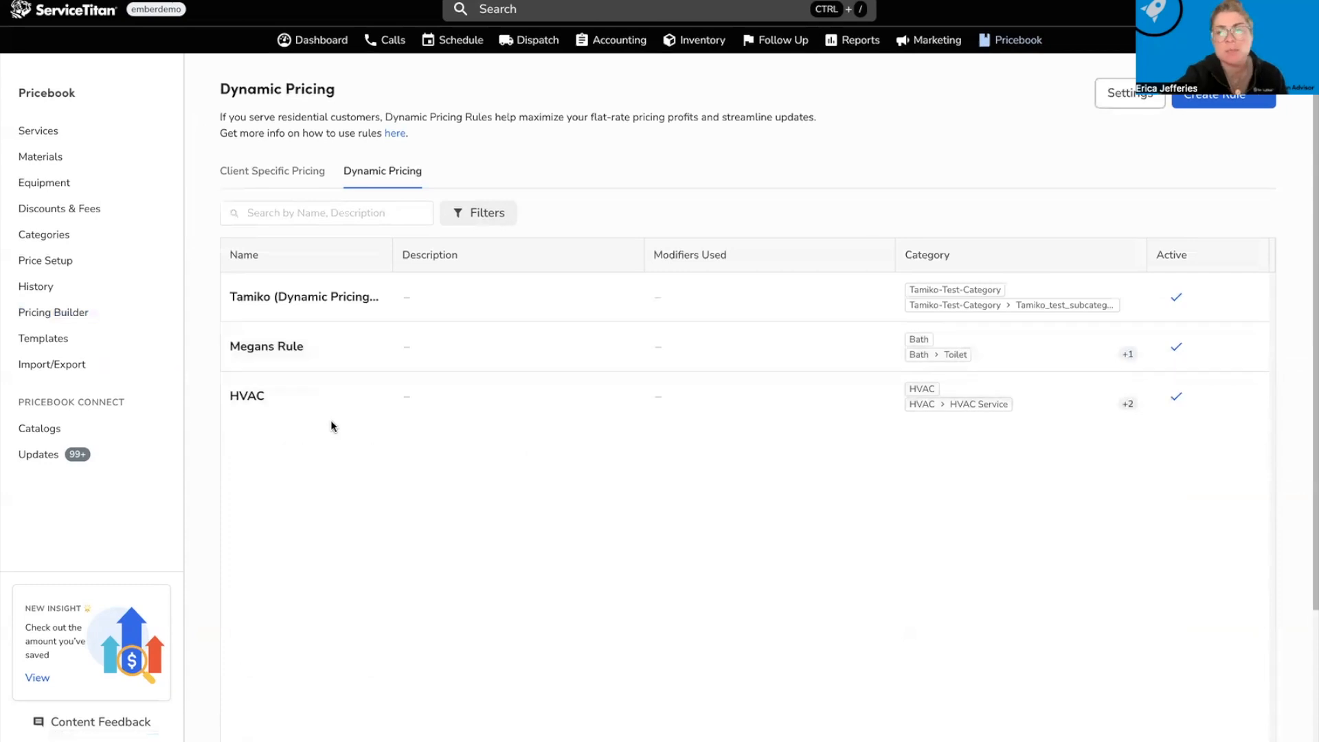
click(1211, 100)
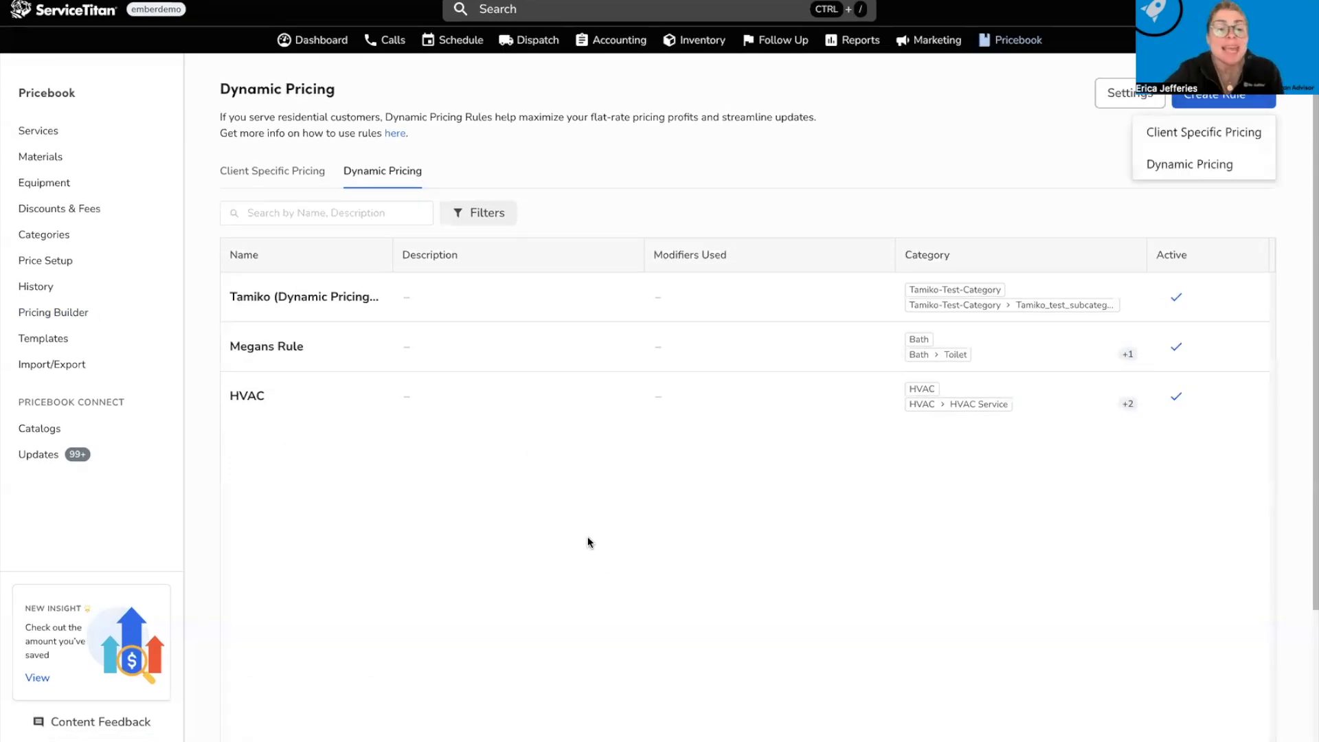
click(555, 619)
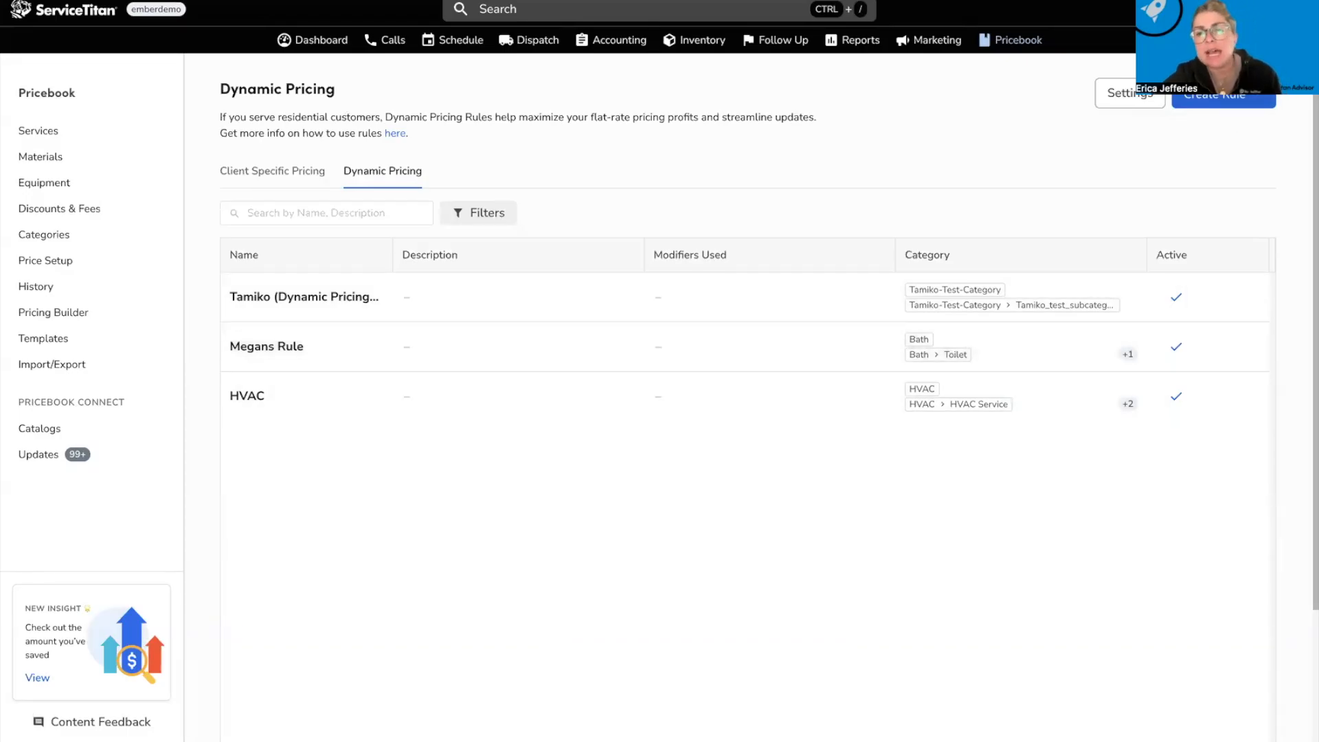
click(1242, 103)
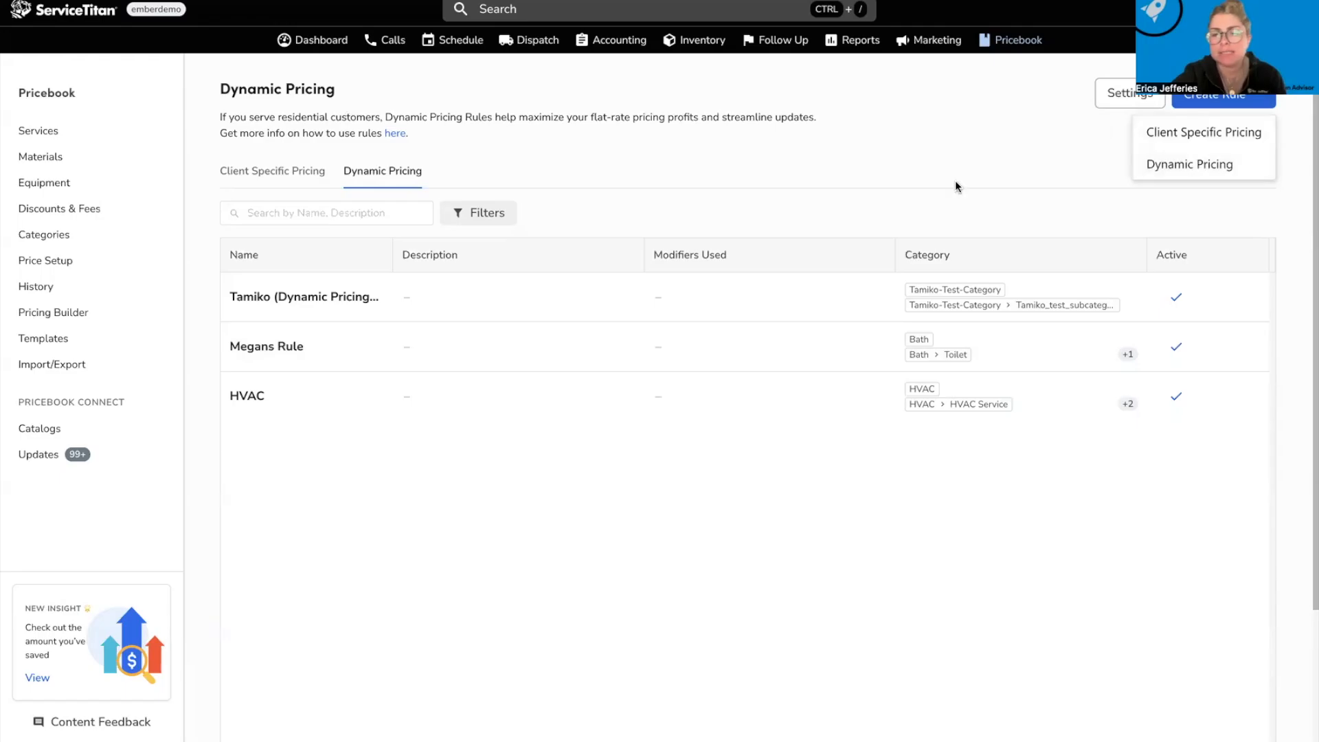
click(793, 200)
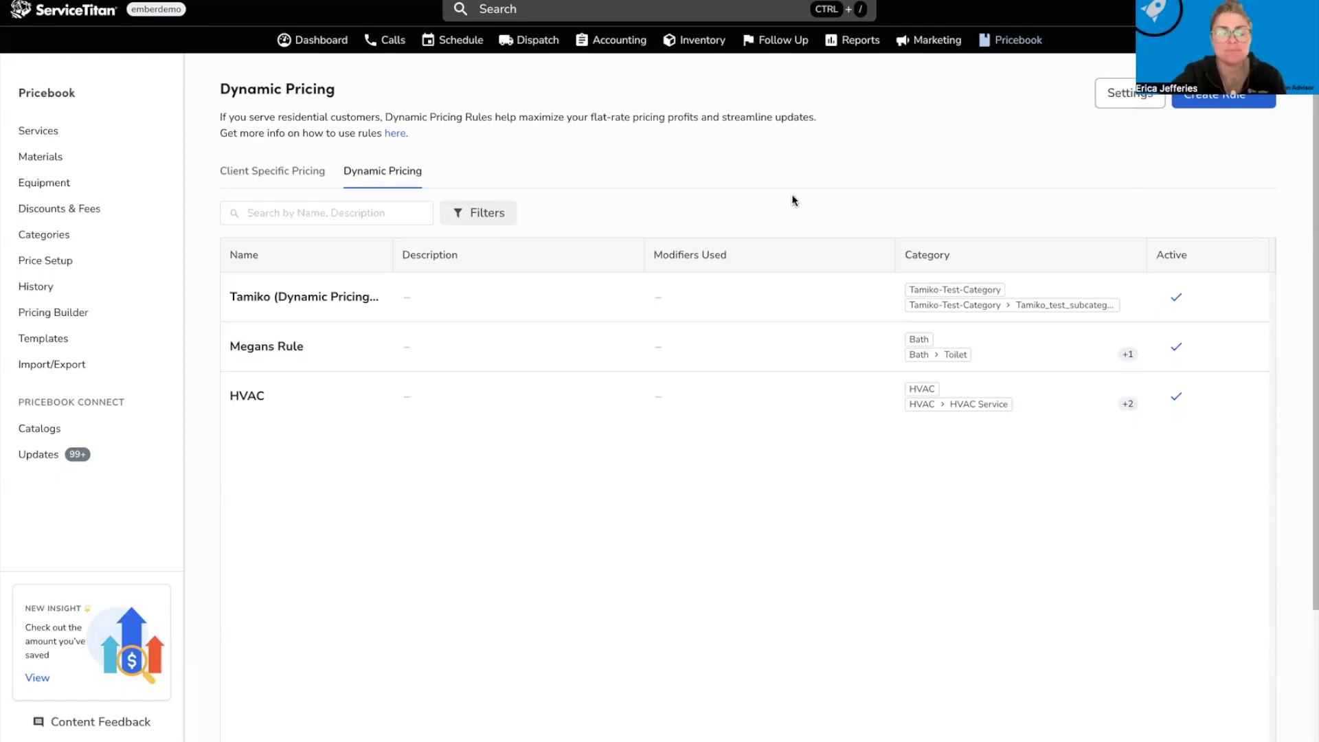
Save the Dynamic Pricing settings with dynamic pricing applied to sub-items added to a service.
click(1127, 100)
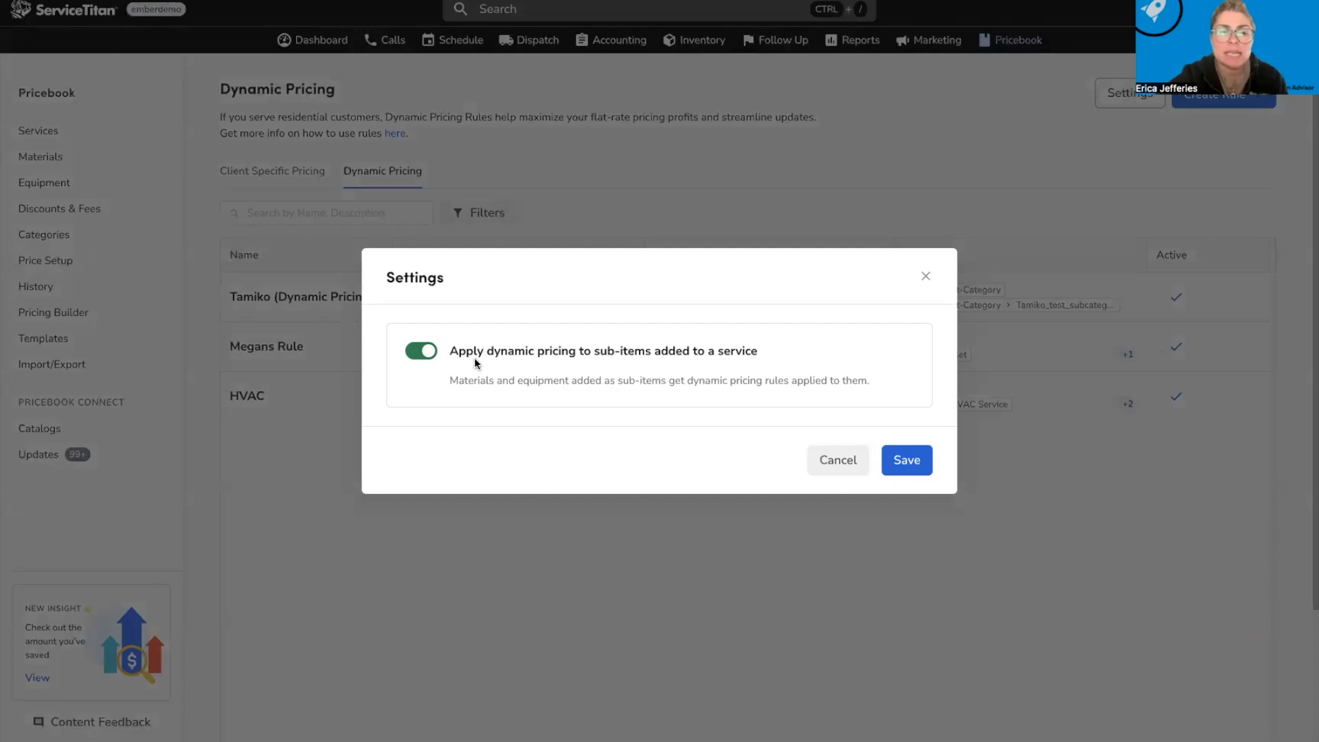
drag(449, 351, 781, 354)
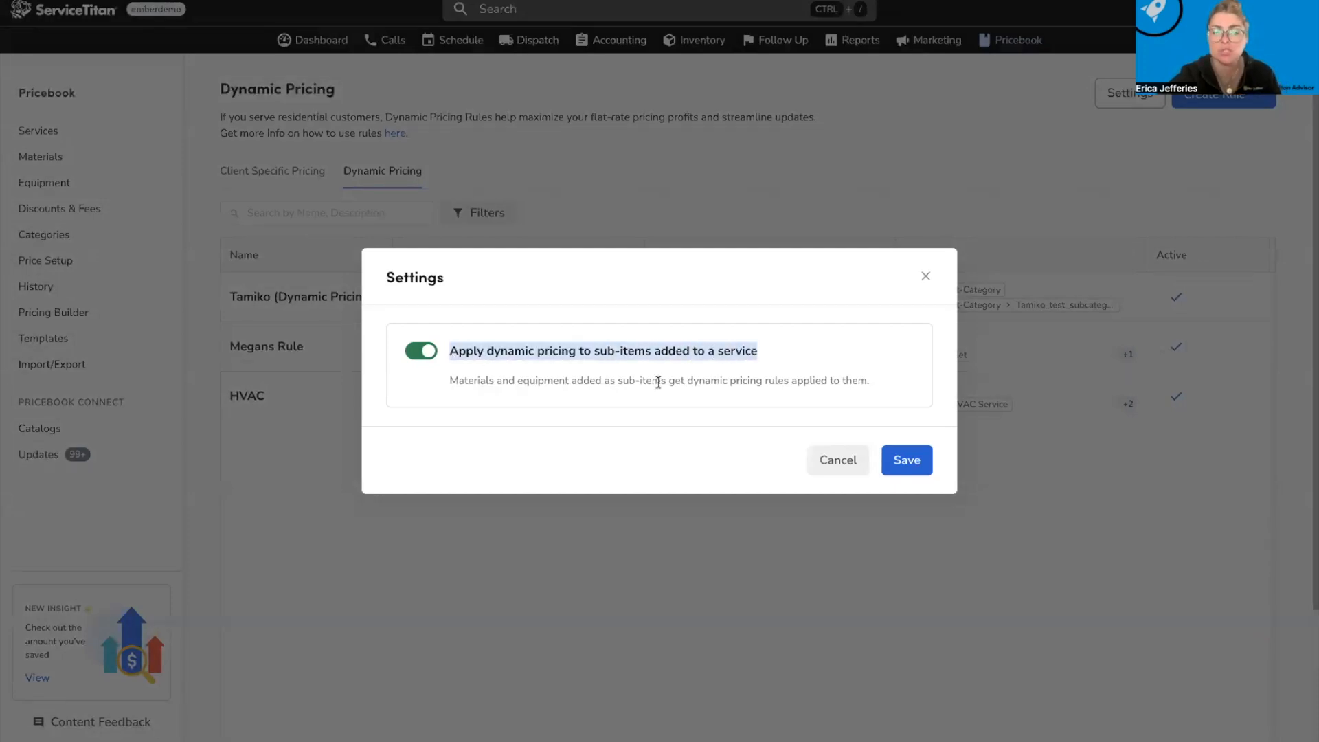
click(627, 434)
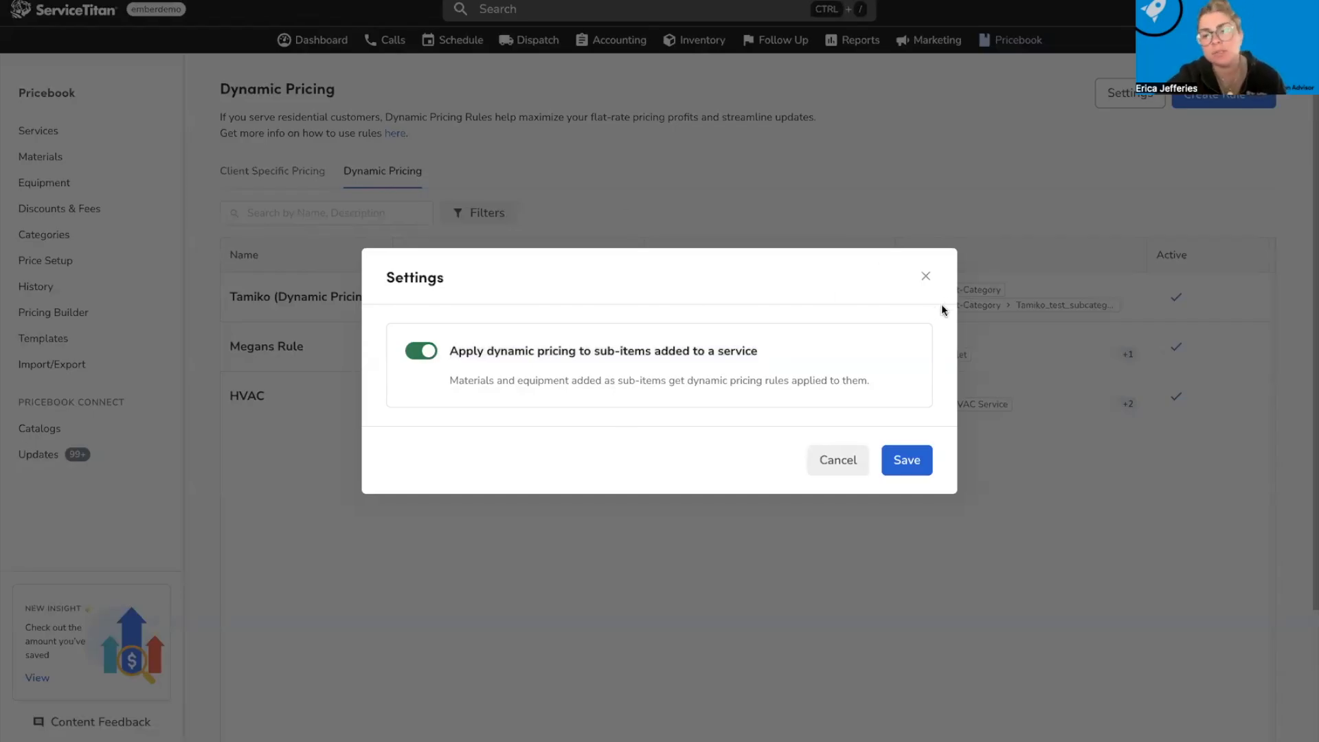
click(924, 465)
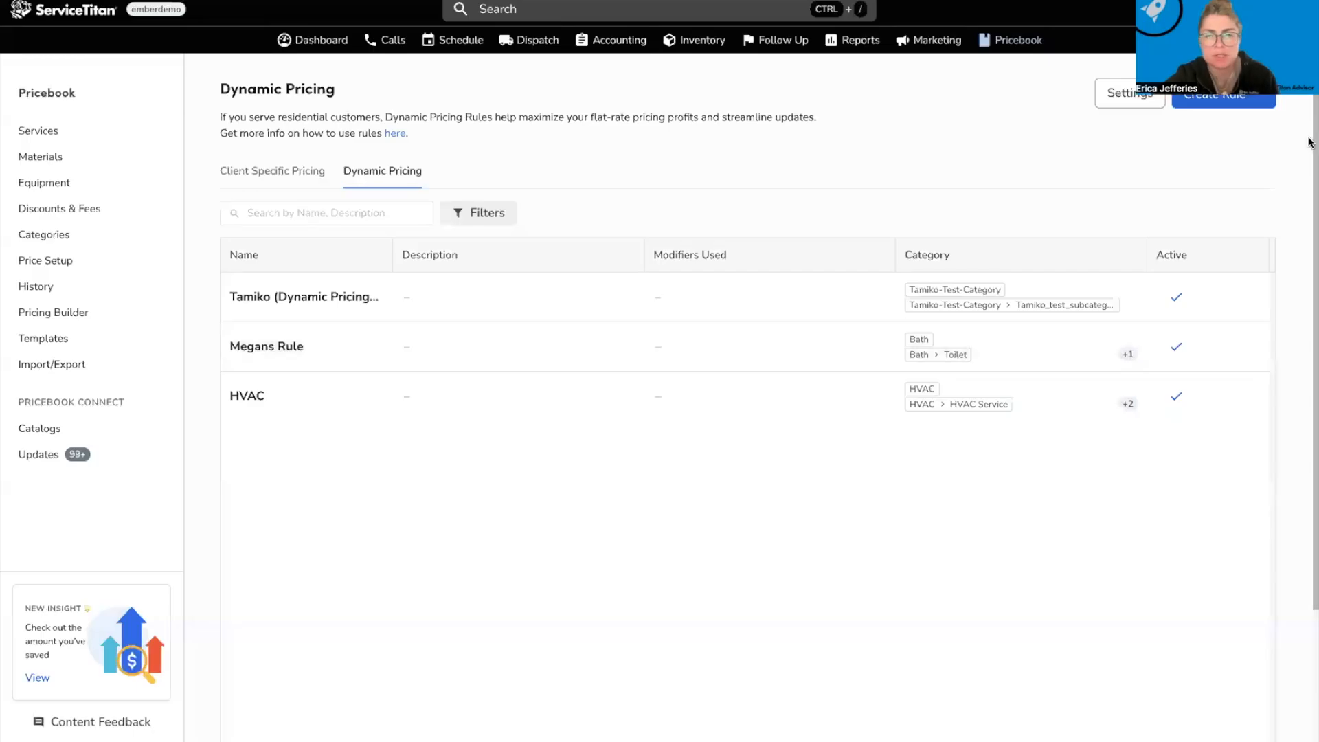
Start a new Dynamic Pricing rule and limit it to the Garage Door category, including Electrical door and Smart door, and continue.
click(1250, 103)
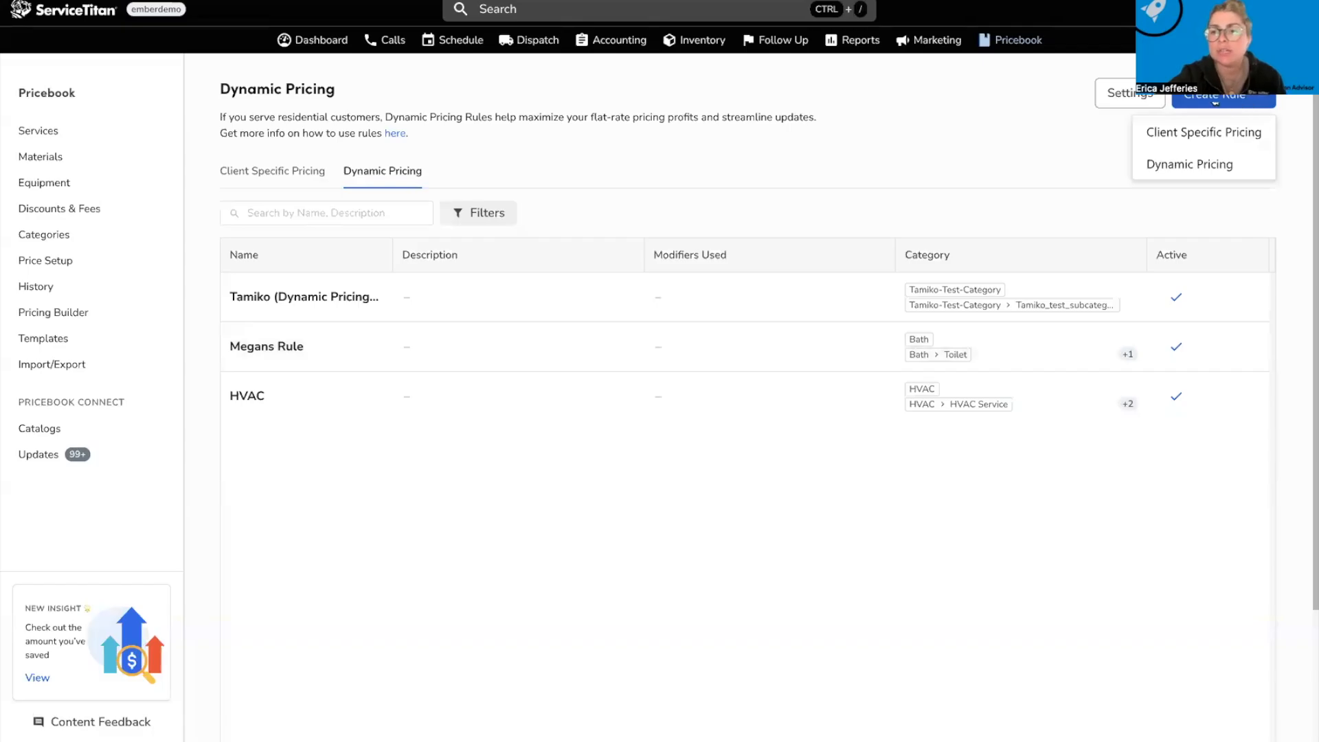
click(1167, 170)
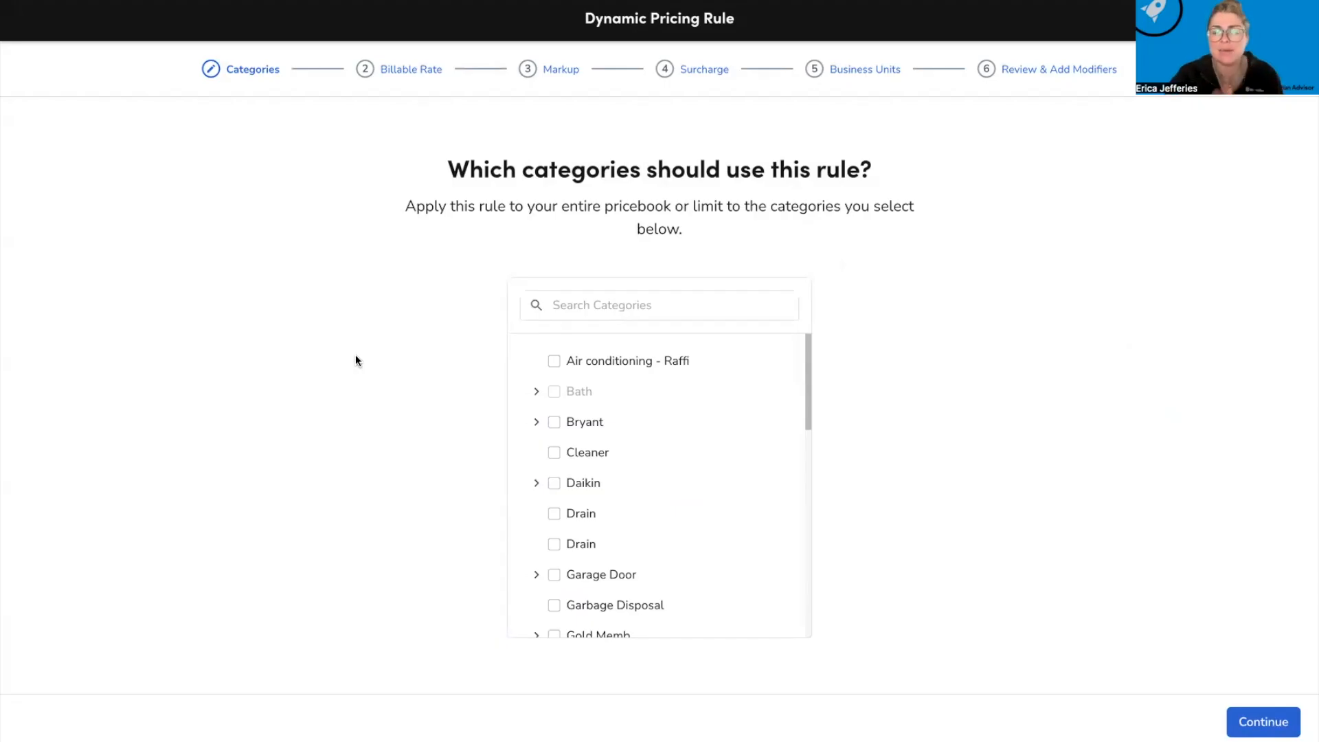
scroll(678, 524, down, 6)
scroll(680, 524, down, 4)
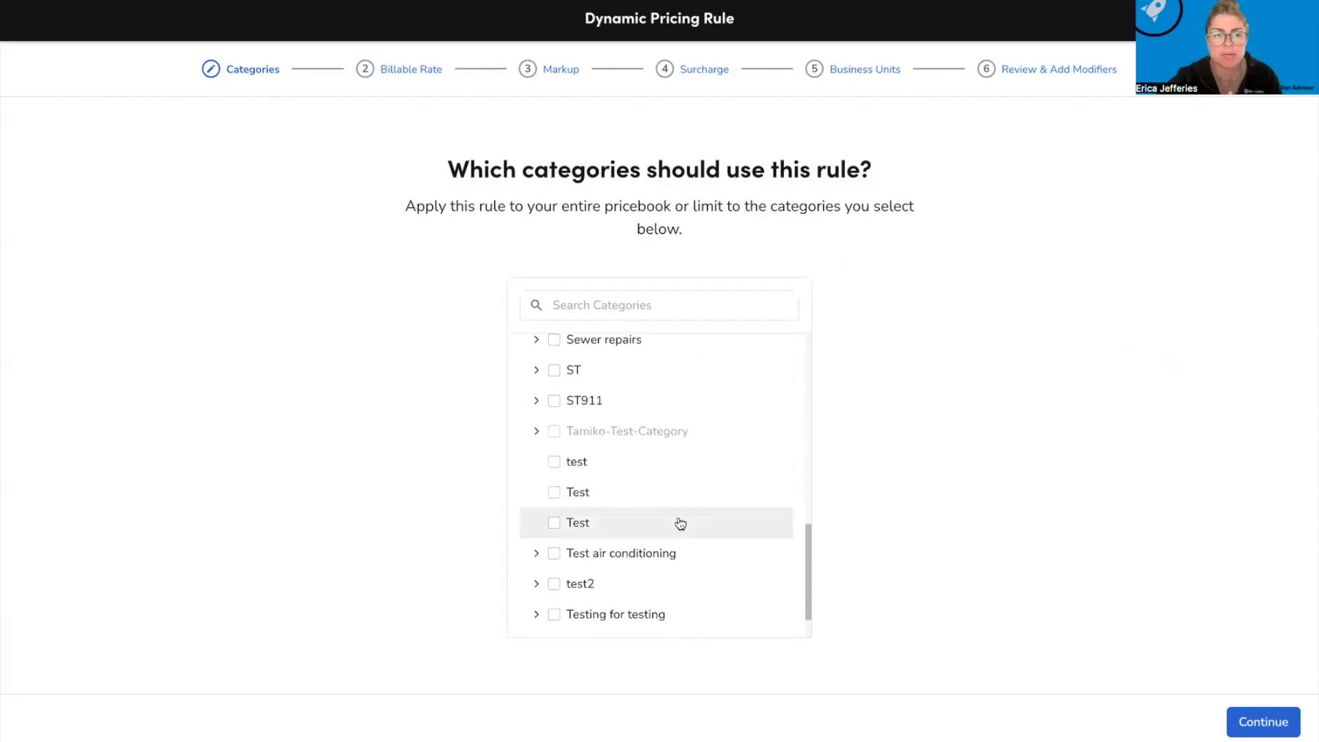
scroll(680, 524, up, 5)
scroll(680, 524, up, 5)
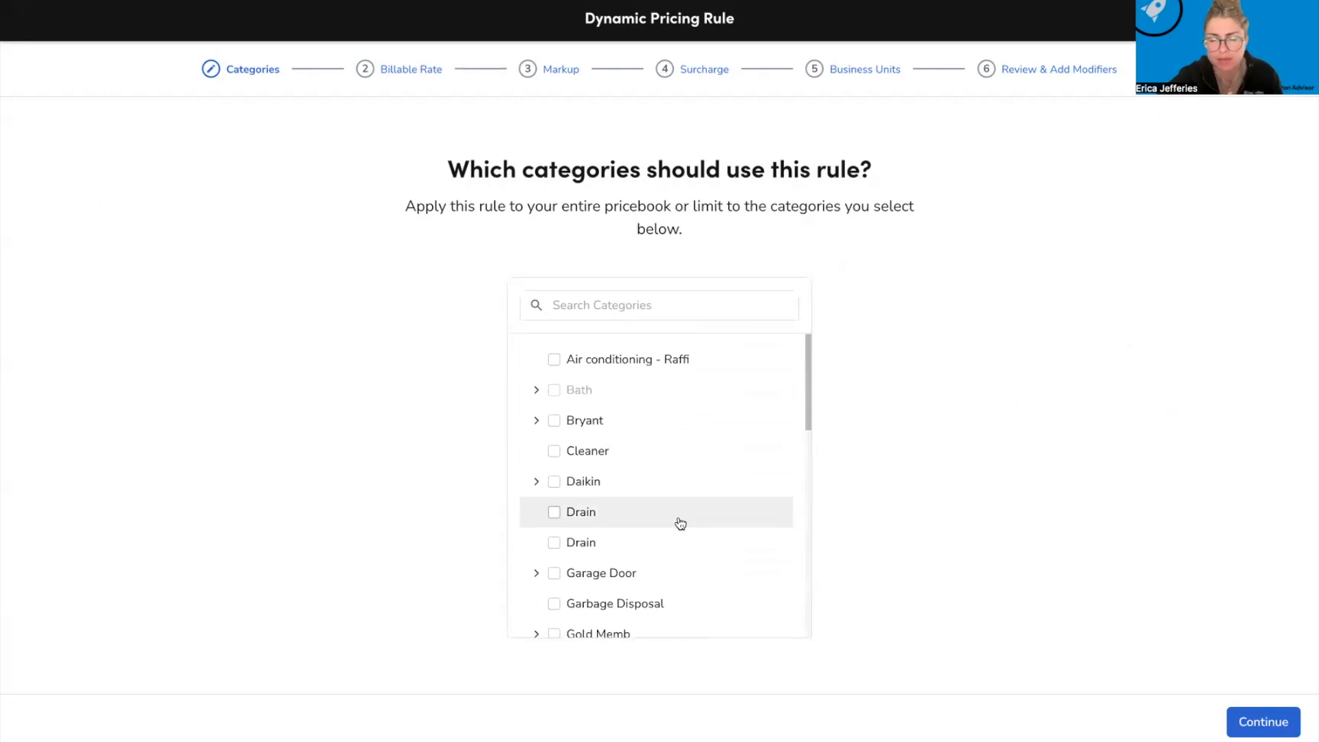
scroll(634, 557, down, 3)
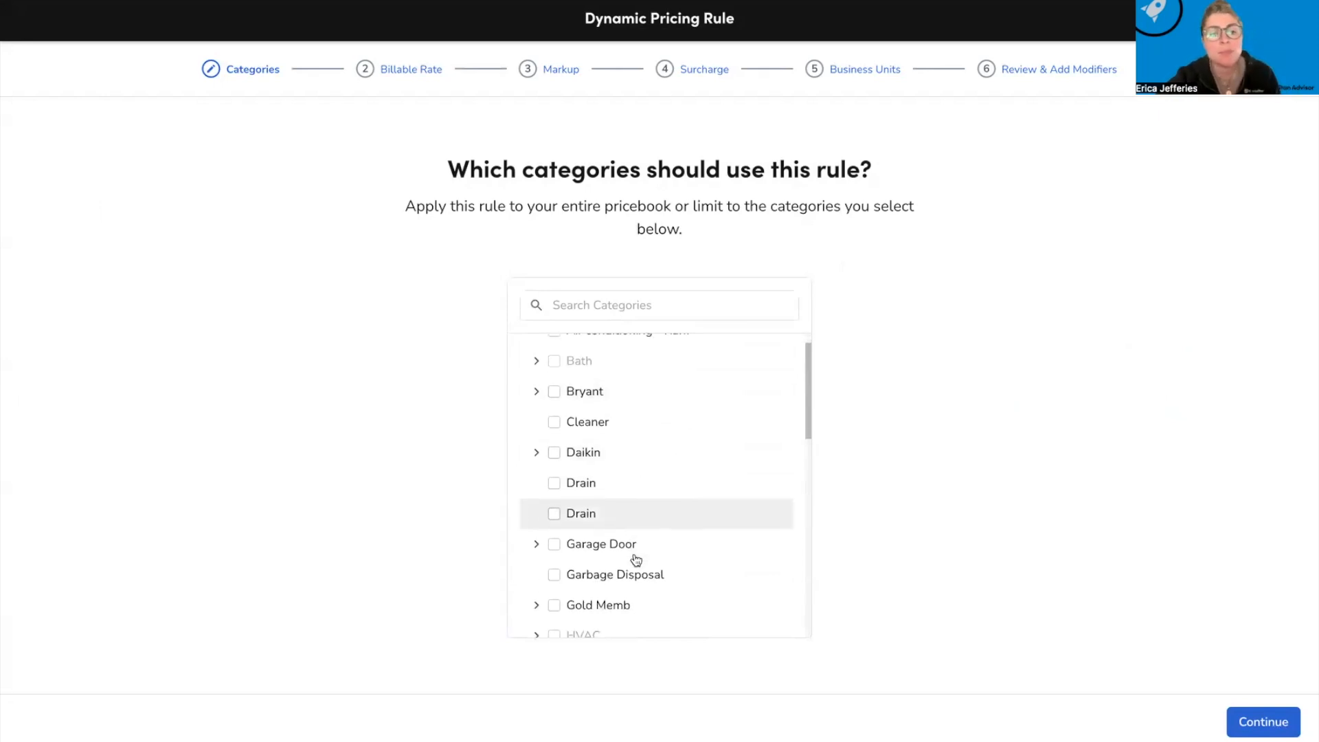
click(536, 409)
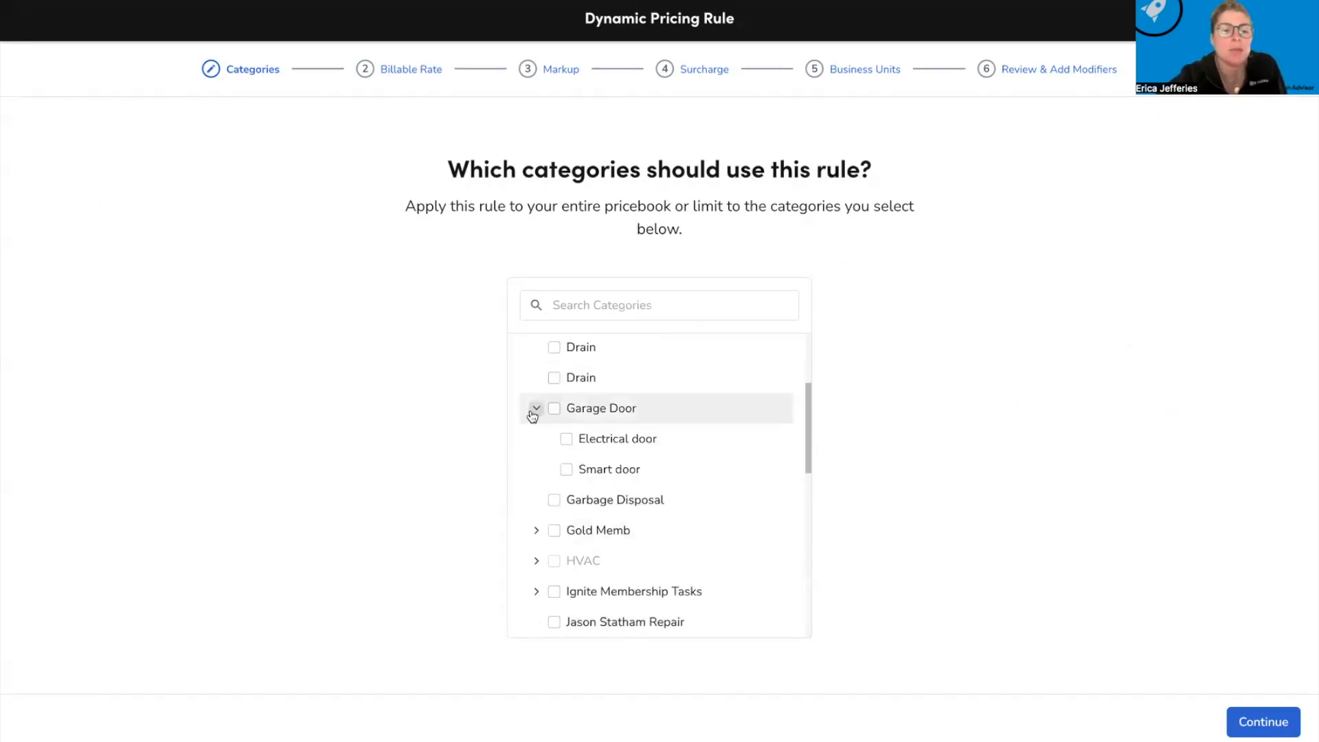
click(554, 410)
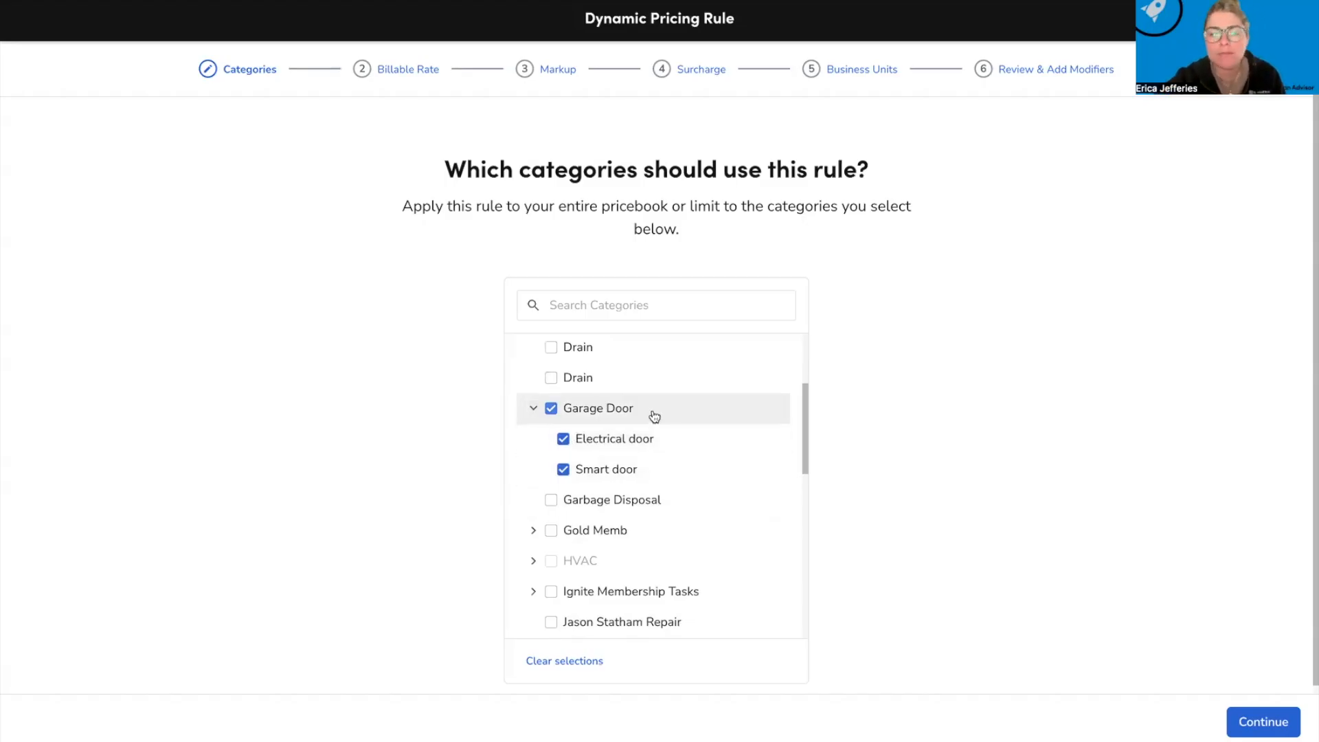
scroll(1046, 528, down, 1)
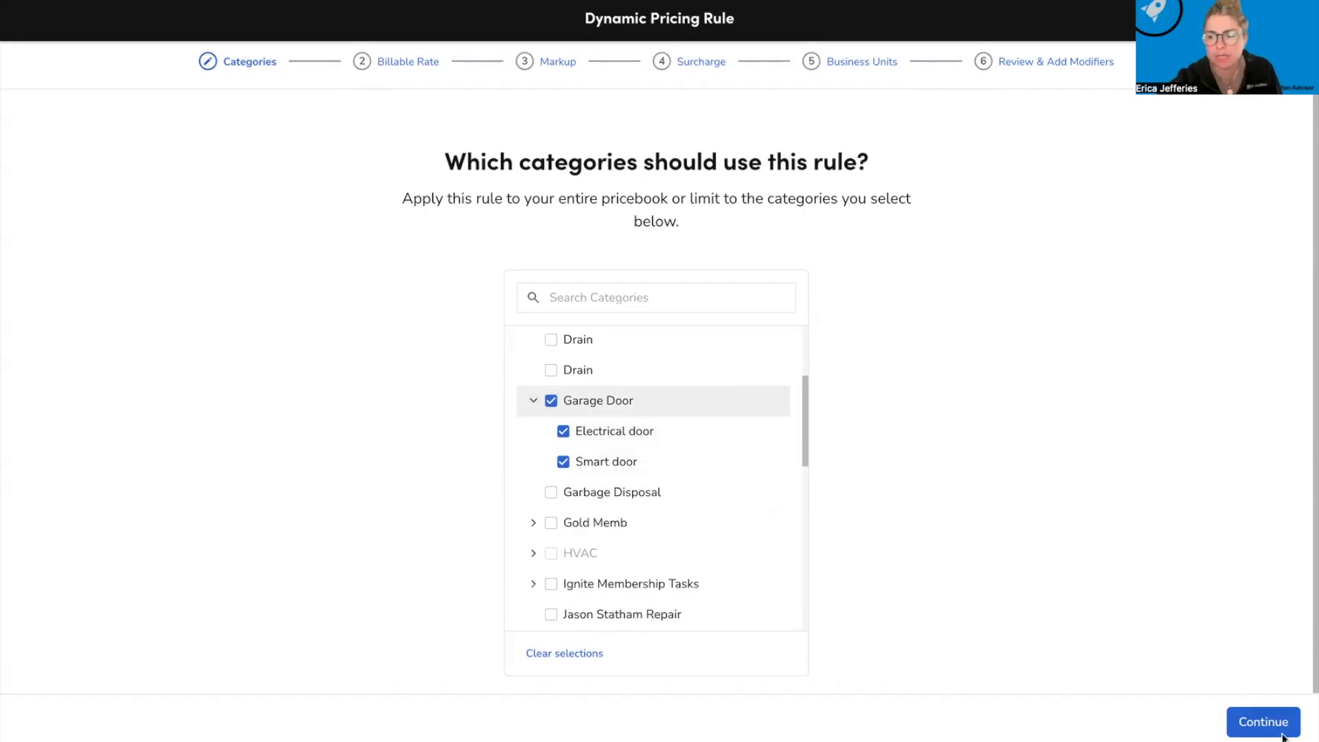
click(1259, 725)
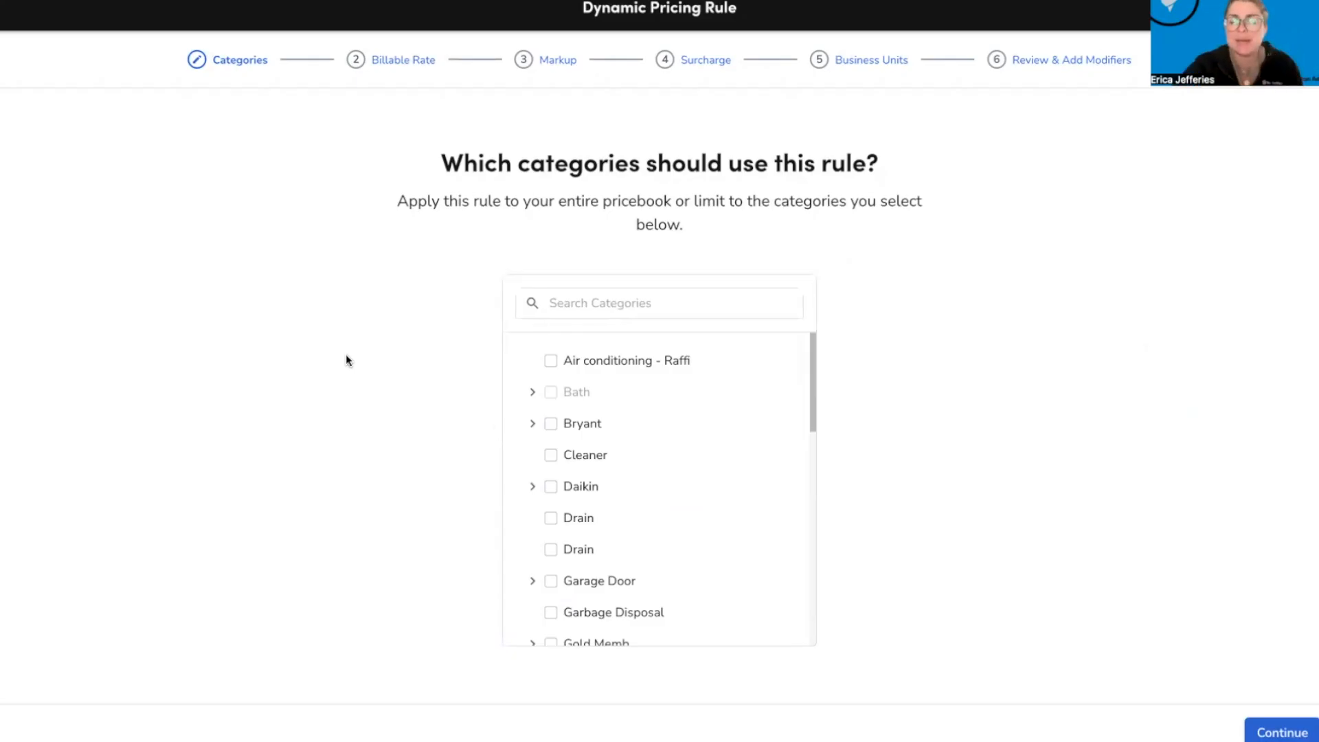
Select the Garage Door category with its Electrical door and Smart door subcategories for the rule, and proceed to the billable rate.
scroll(681, 527, down, 6)
scroll(680, 527, down, 3)
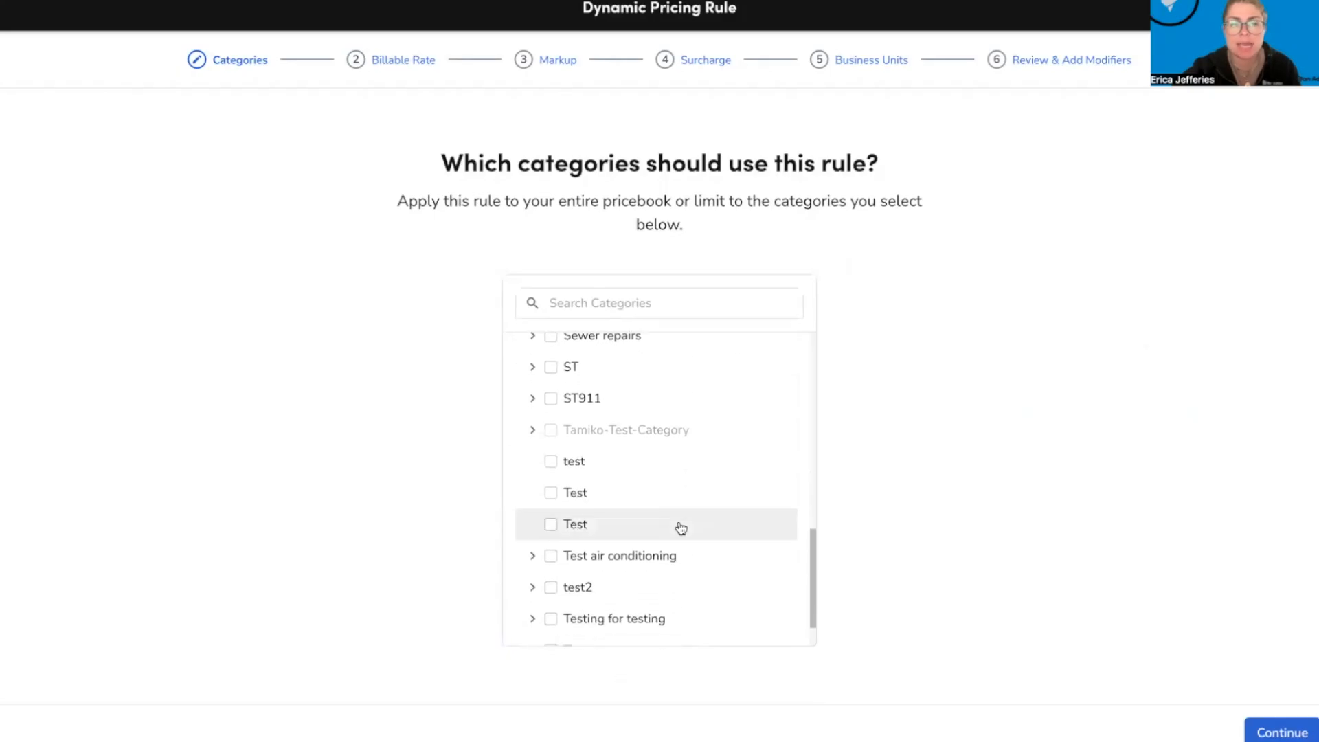
scroll(680, 527, up, 6)
scroll(680, 527, up, 4)
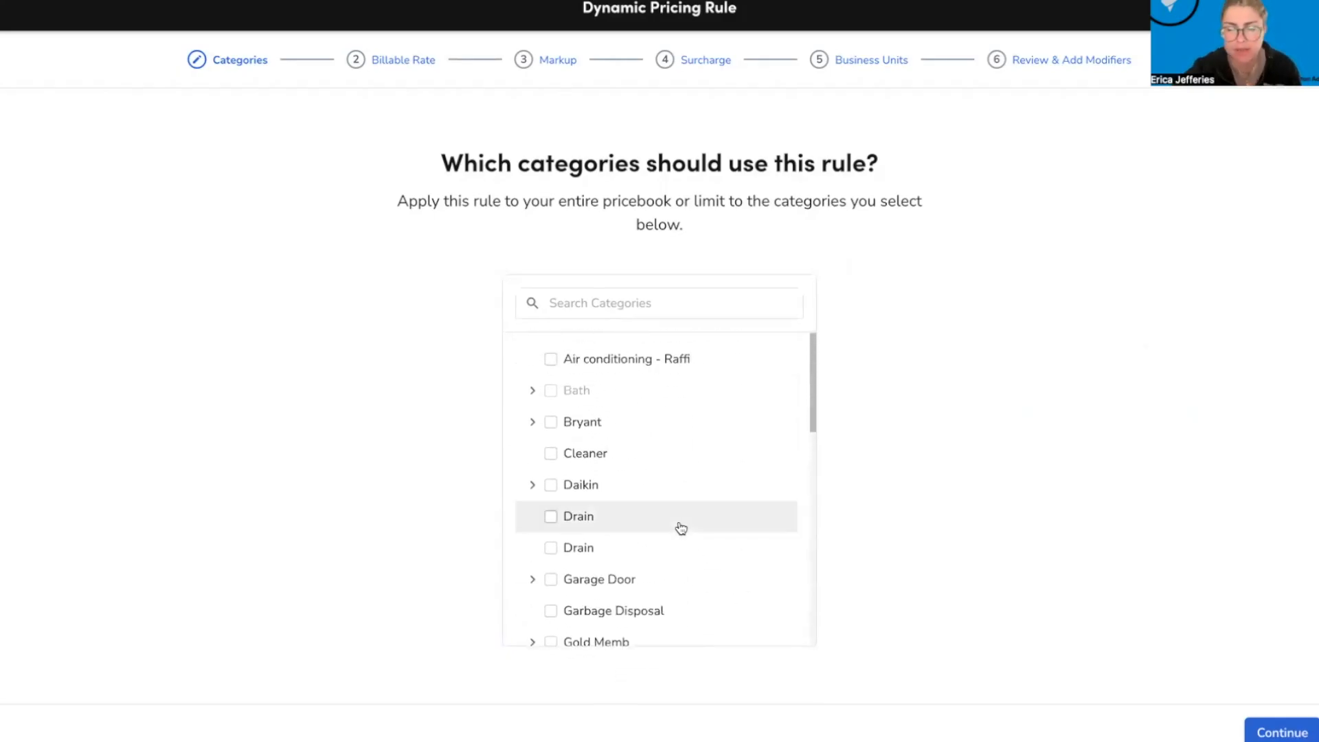
scroll(632, 549, down, 3)
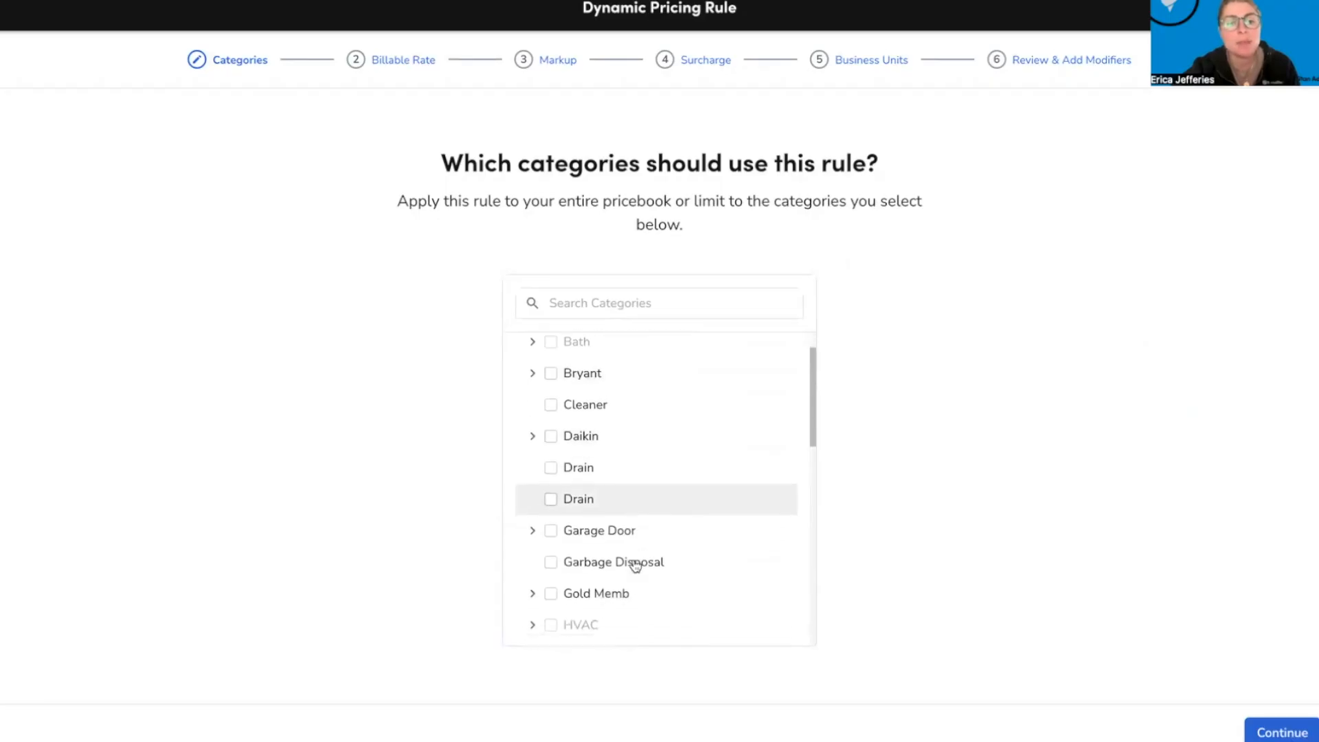
click(533, 409)
click(551, 410)
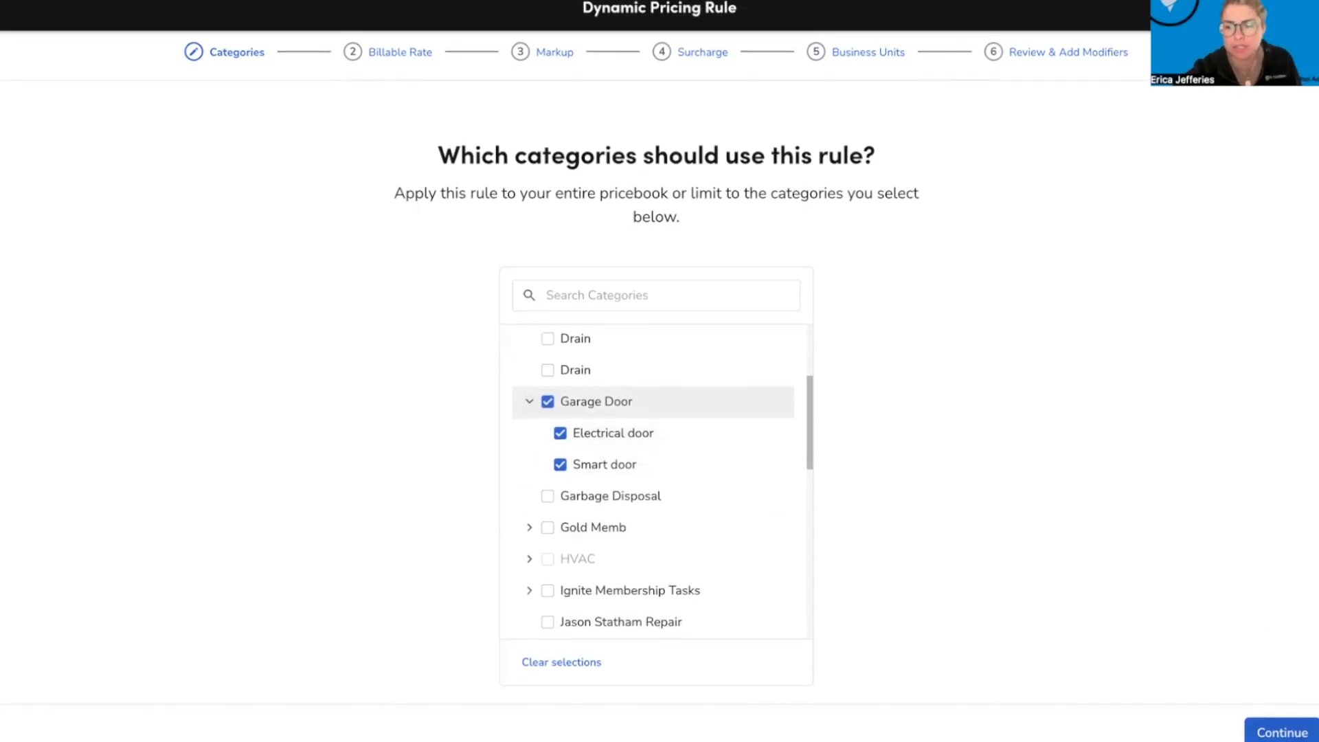
click(1277, 734)
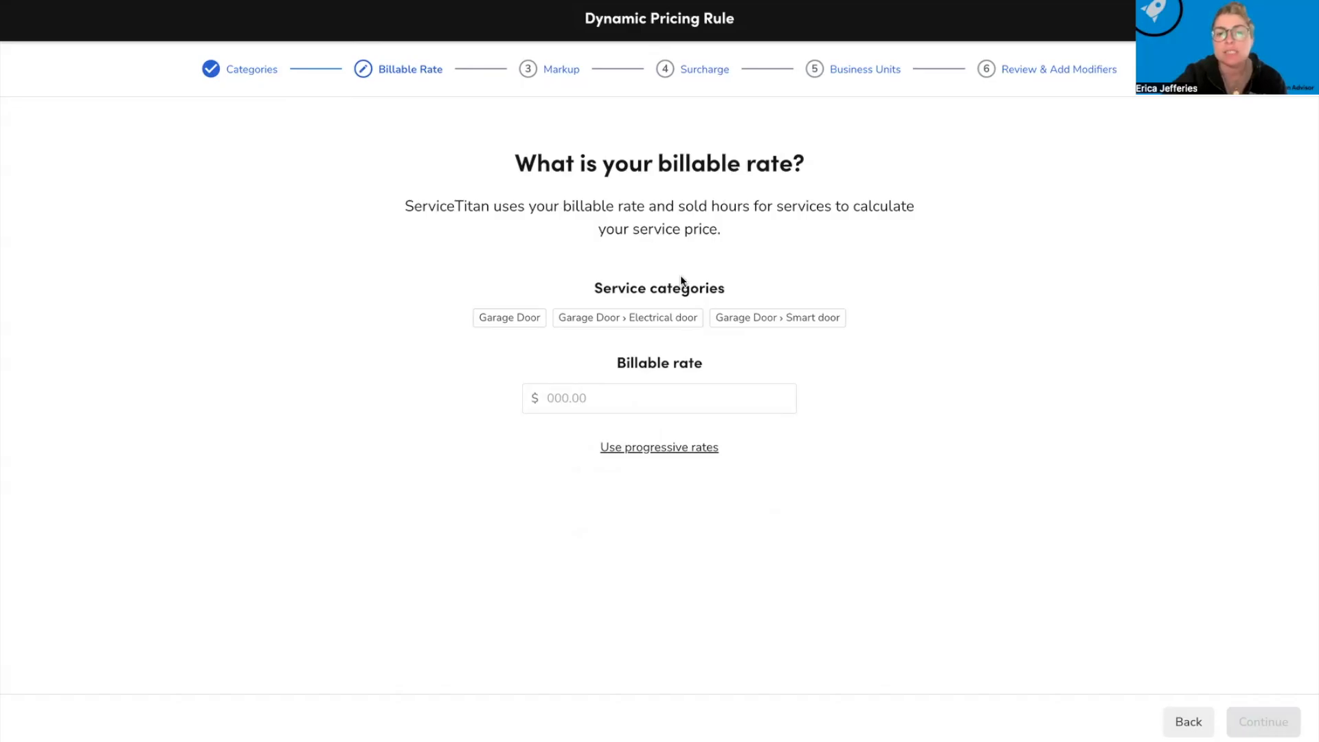
Review the billable rate settings, including the progressive rates by hour range, and return to a single rate.
drag(586, 284, 703, 317)
click(454, 360)
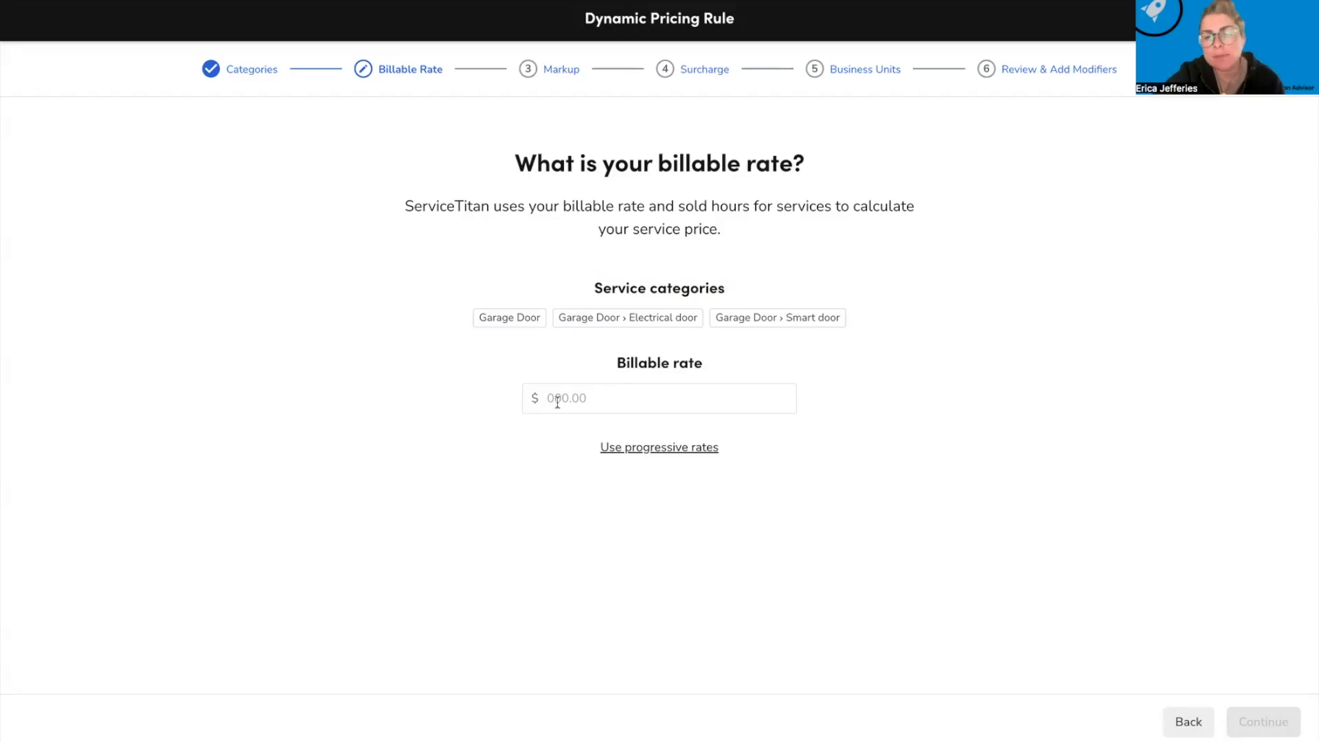
drag(616, 367, 728, 365)
click(575, 383)
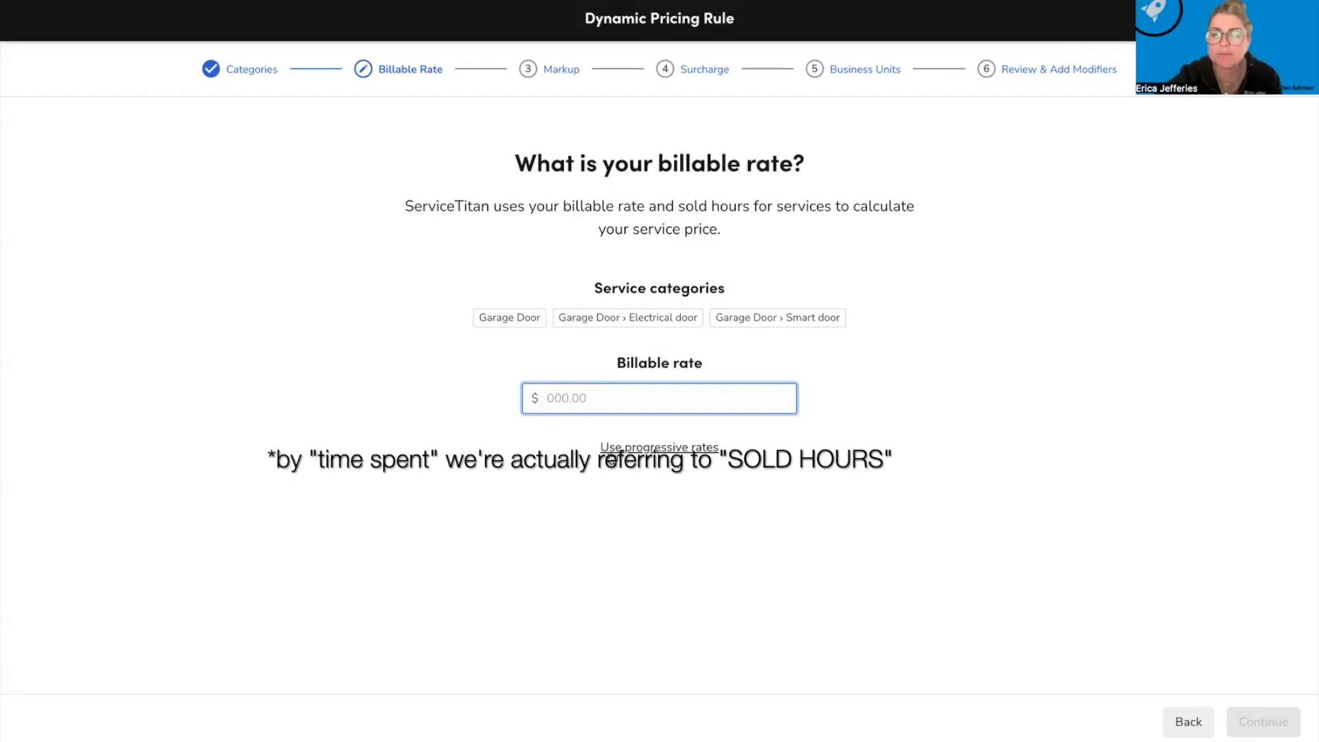
click(612, 450)
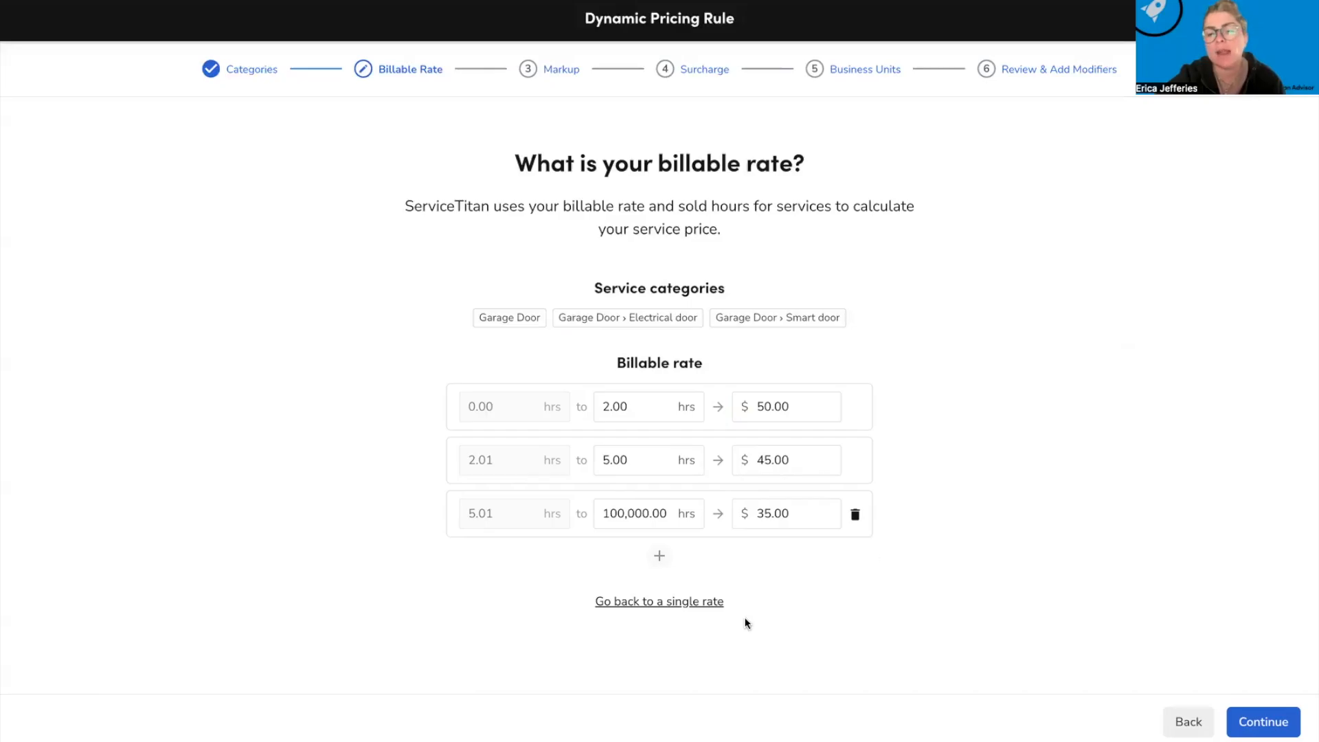
click(638, 601)
Set a single billable rate of $75.00 for the rule and proceed to the markup settings.
click(623, 397)
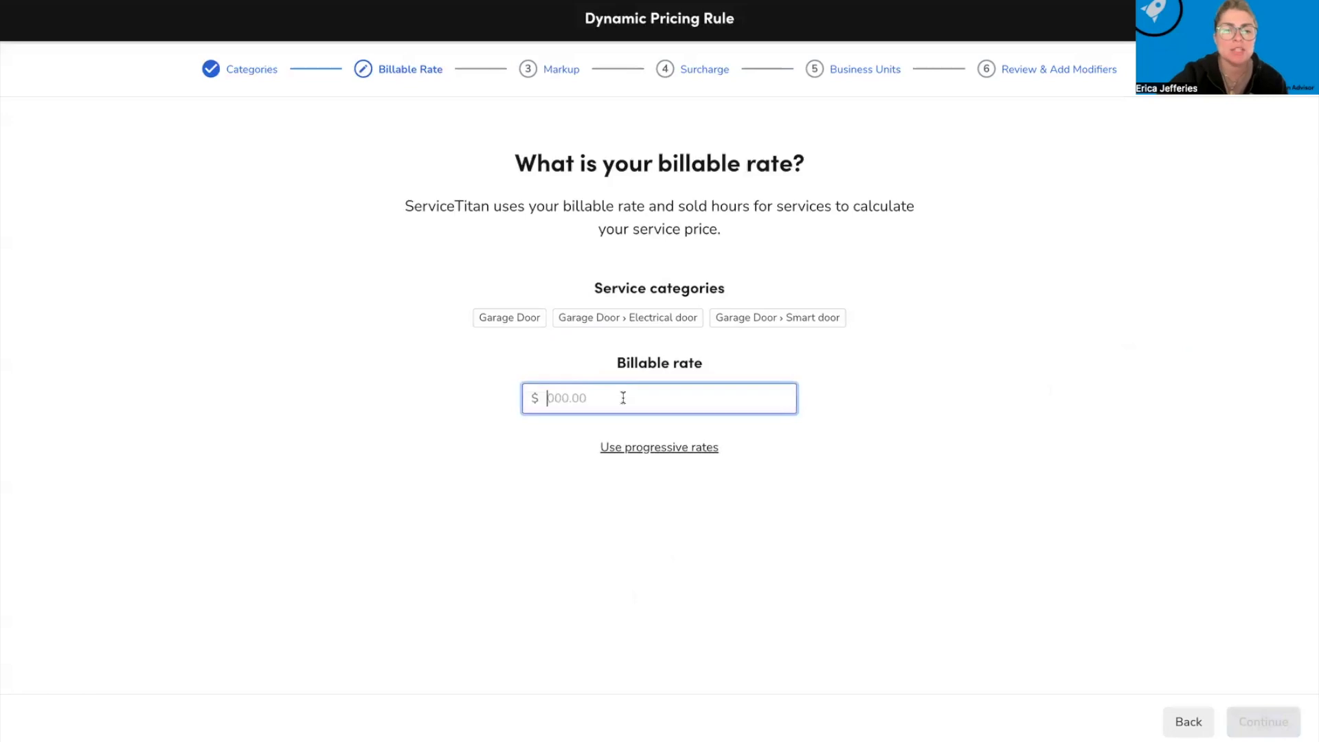
text(75)
click(693, 641)
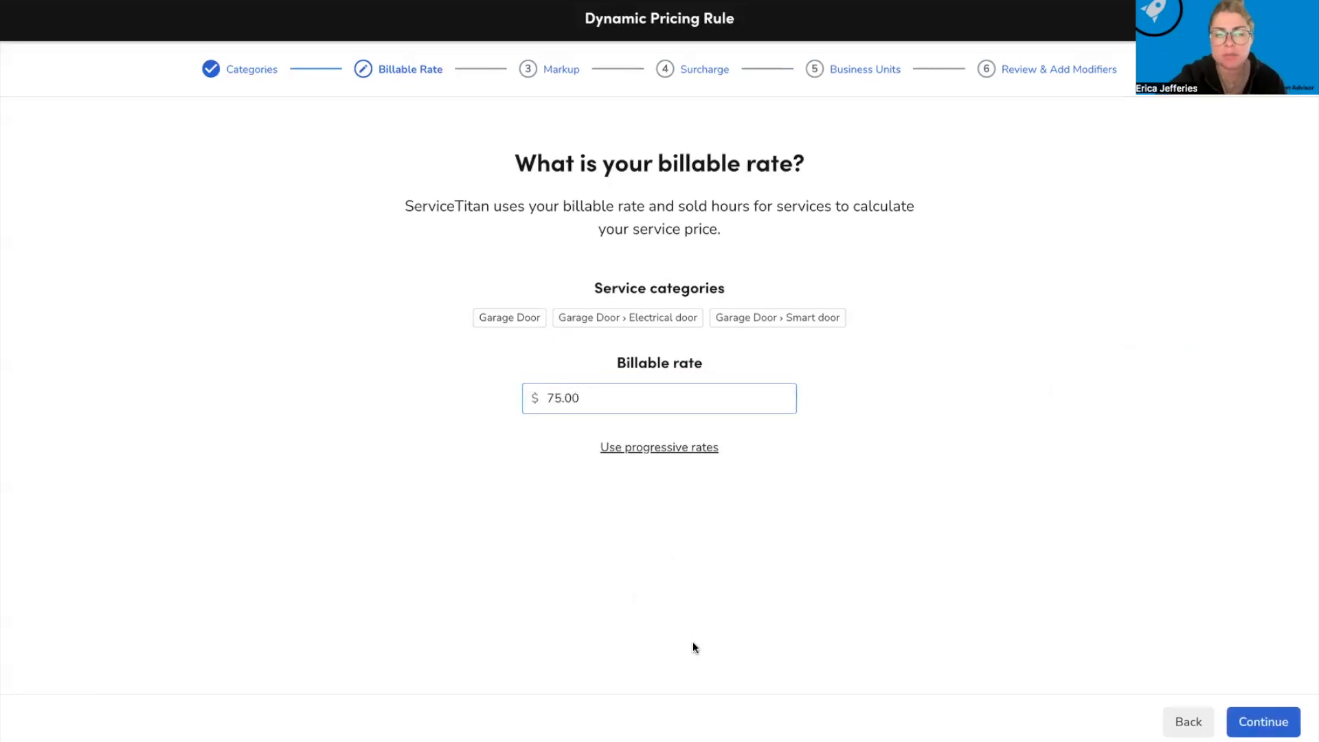
click(1291, 718)
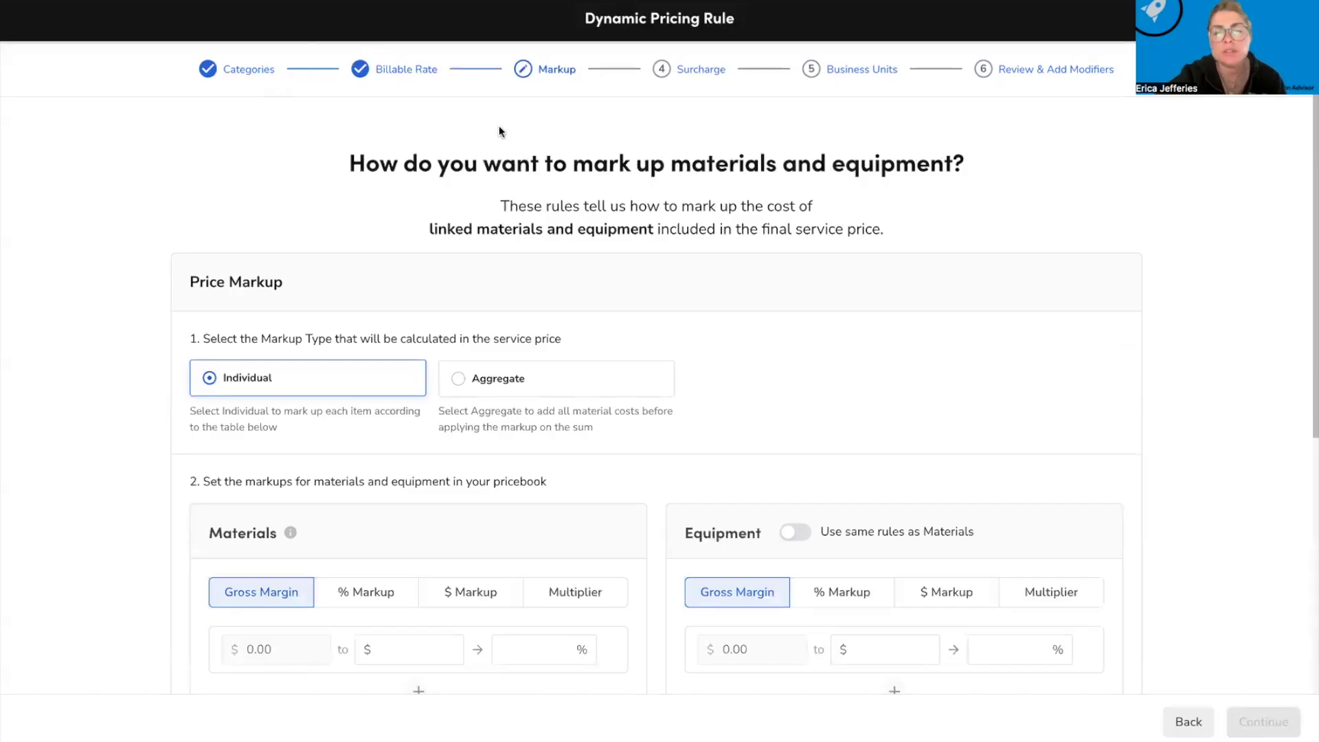
Review the Individual and Aggregate markup type descriptions and the Materials markup section.
scroll(442, 183, down, 1)
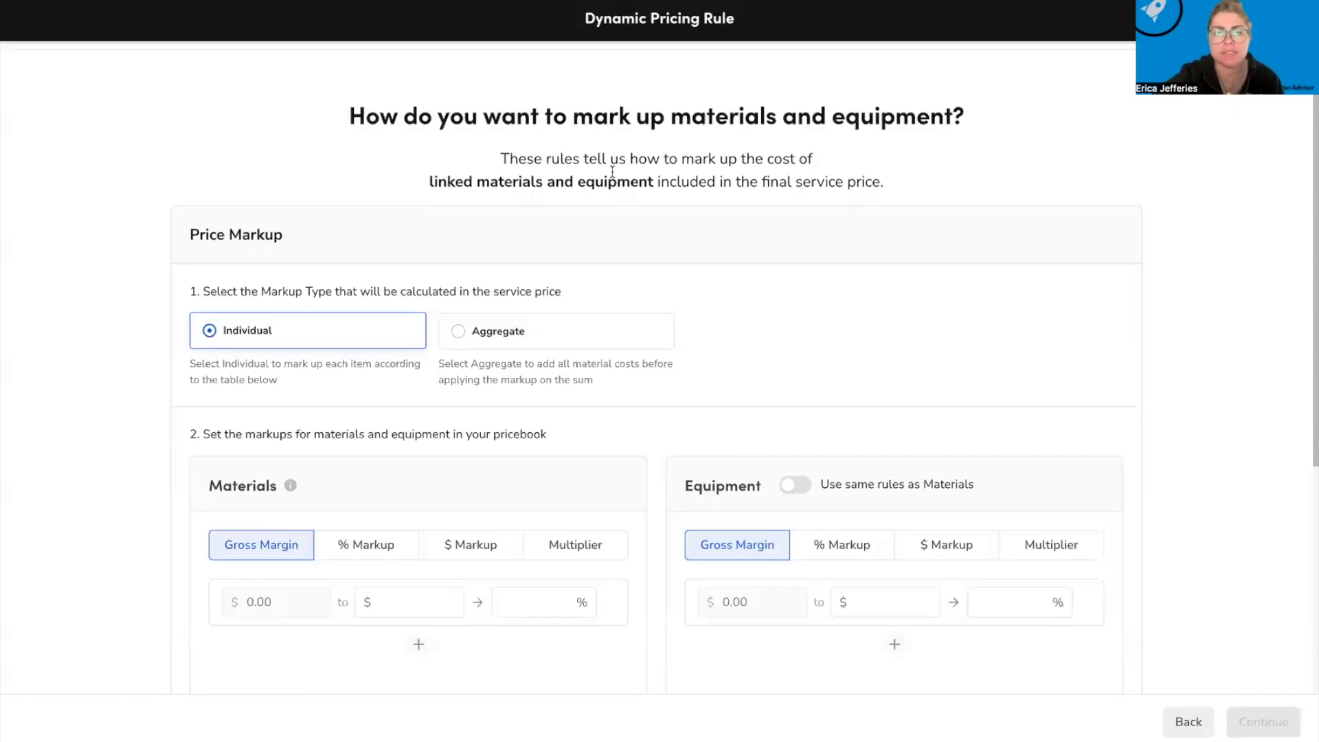
scroll(458, 176, down, 3)
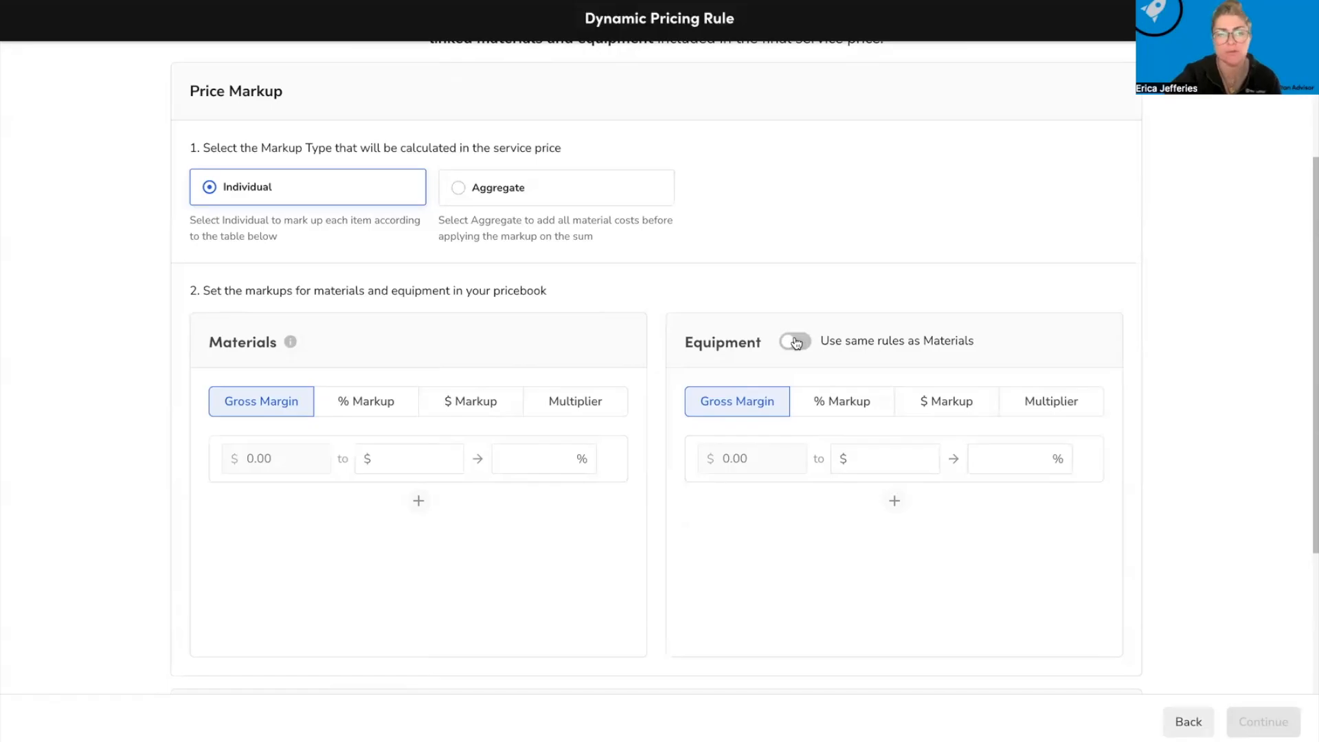
drag(180, 148, 642, 154)
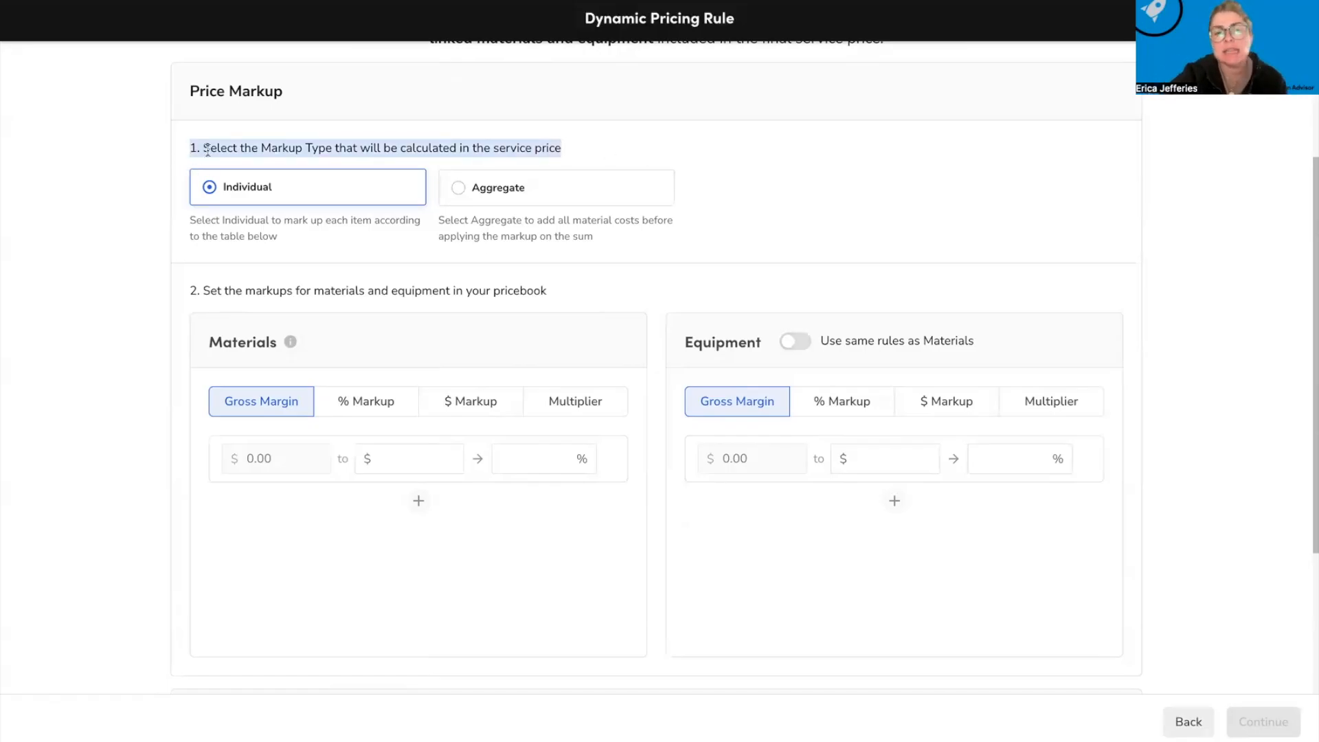
click(395, 147)
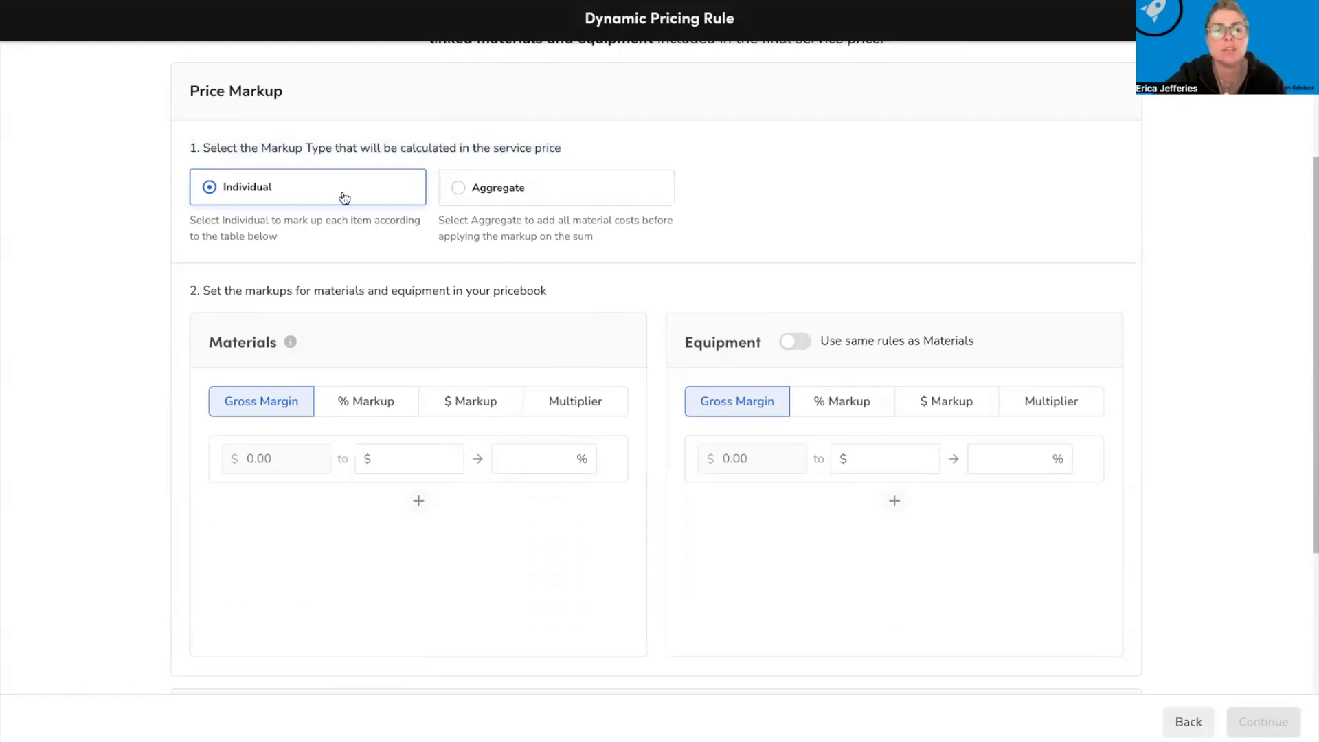
drag(188, 221, 300, 237)
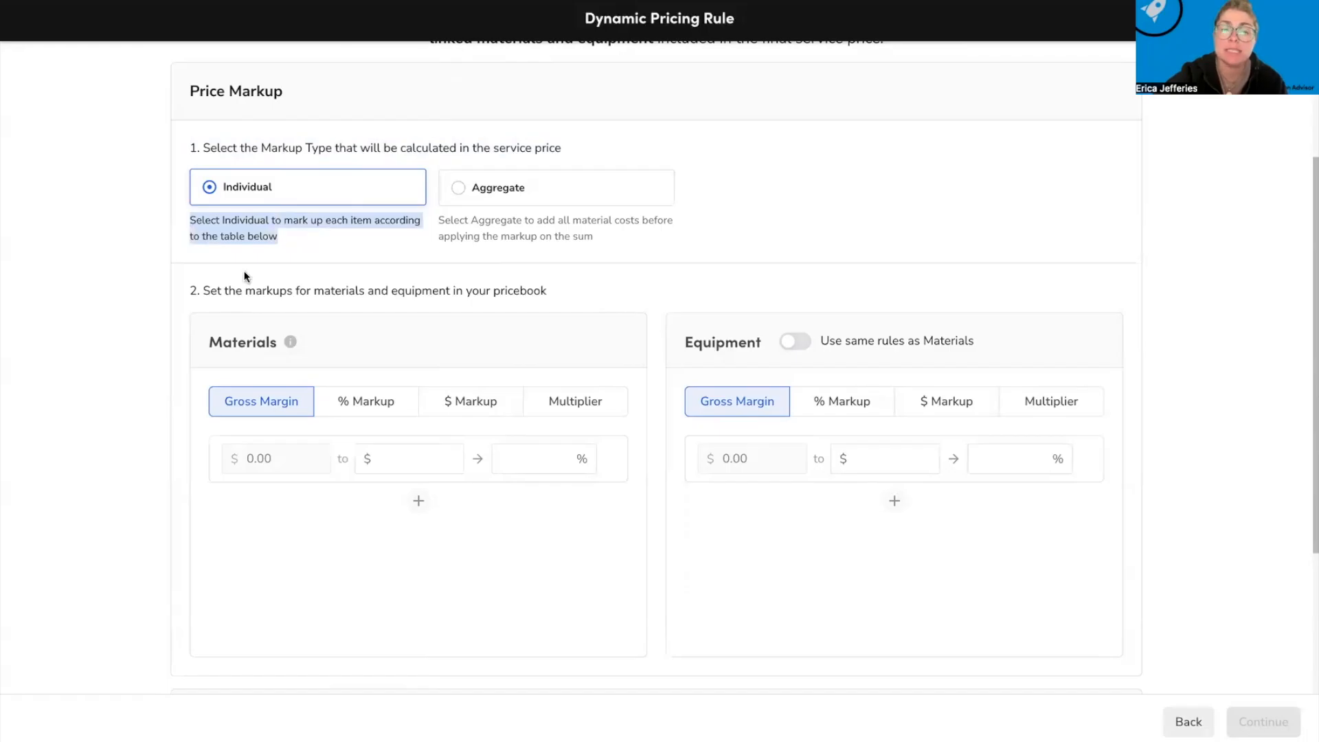
click(527, 224)
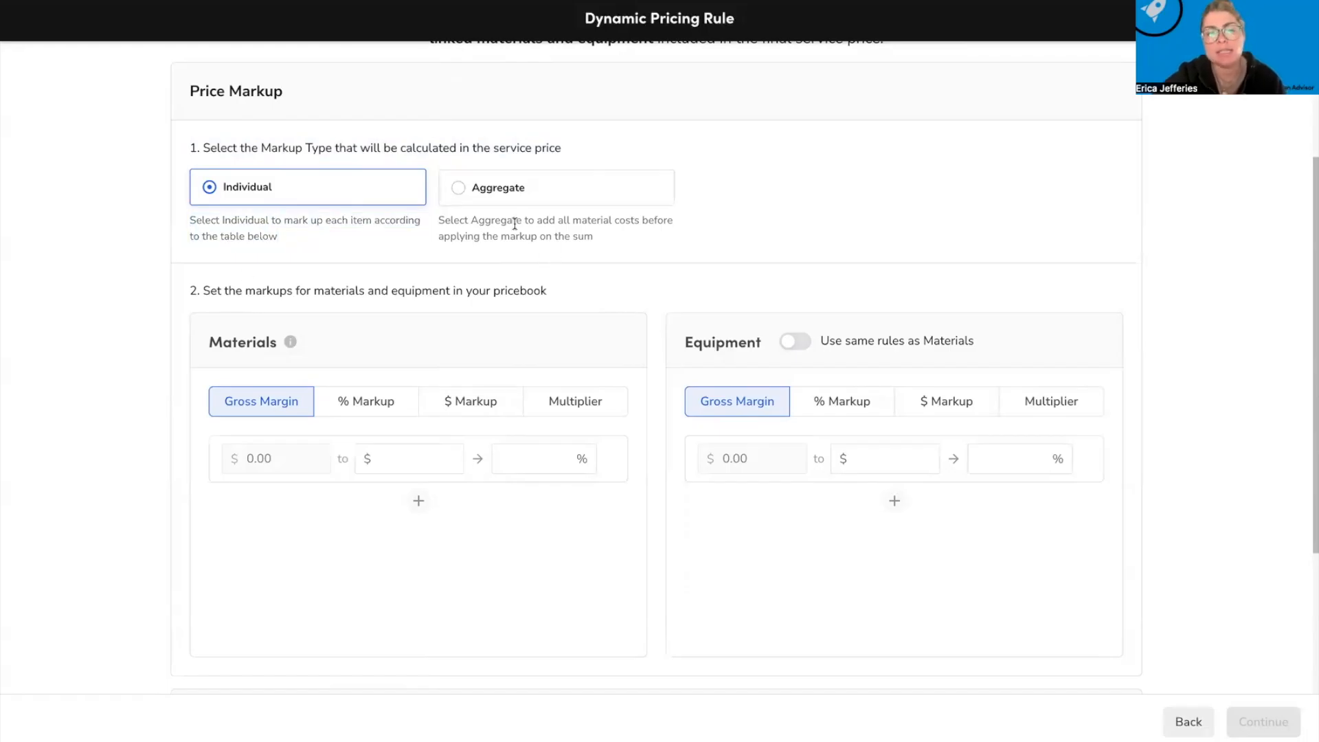
drag(437, 218, 617, 233)
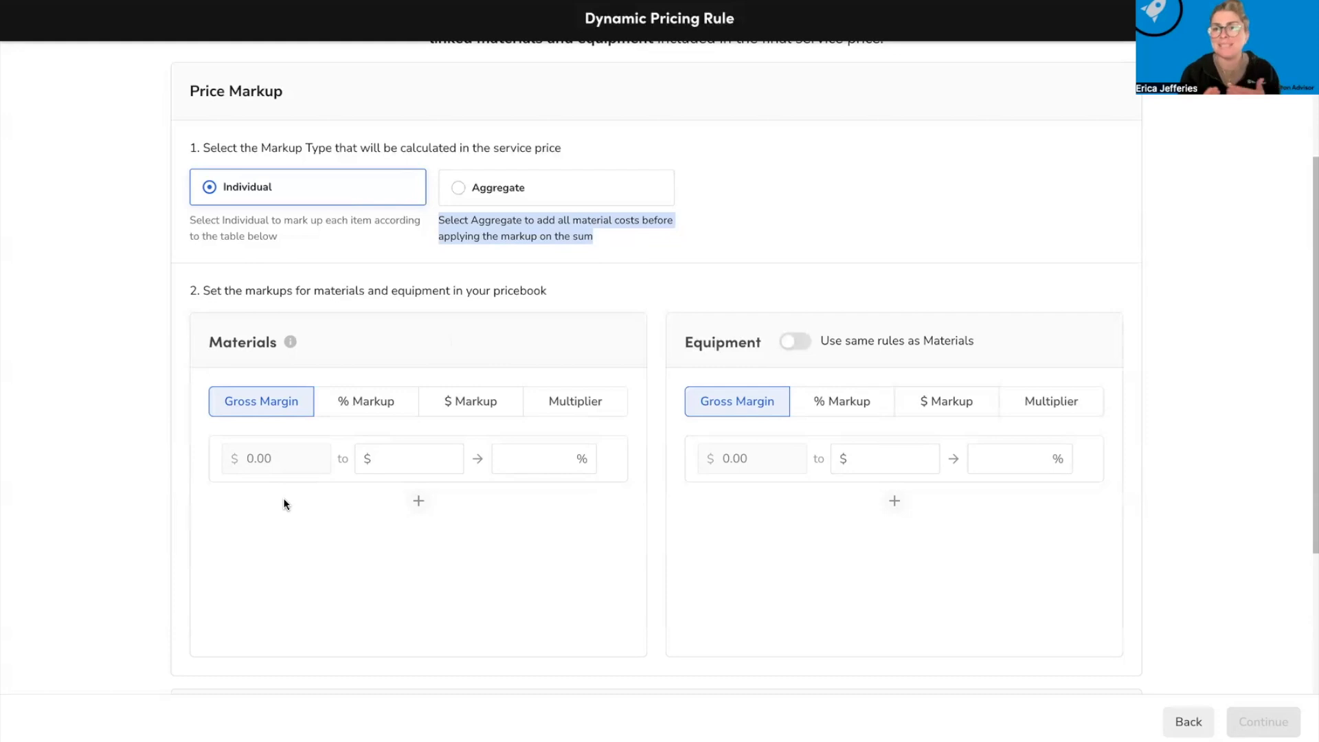
scroll(292, 351, down, 1)
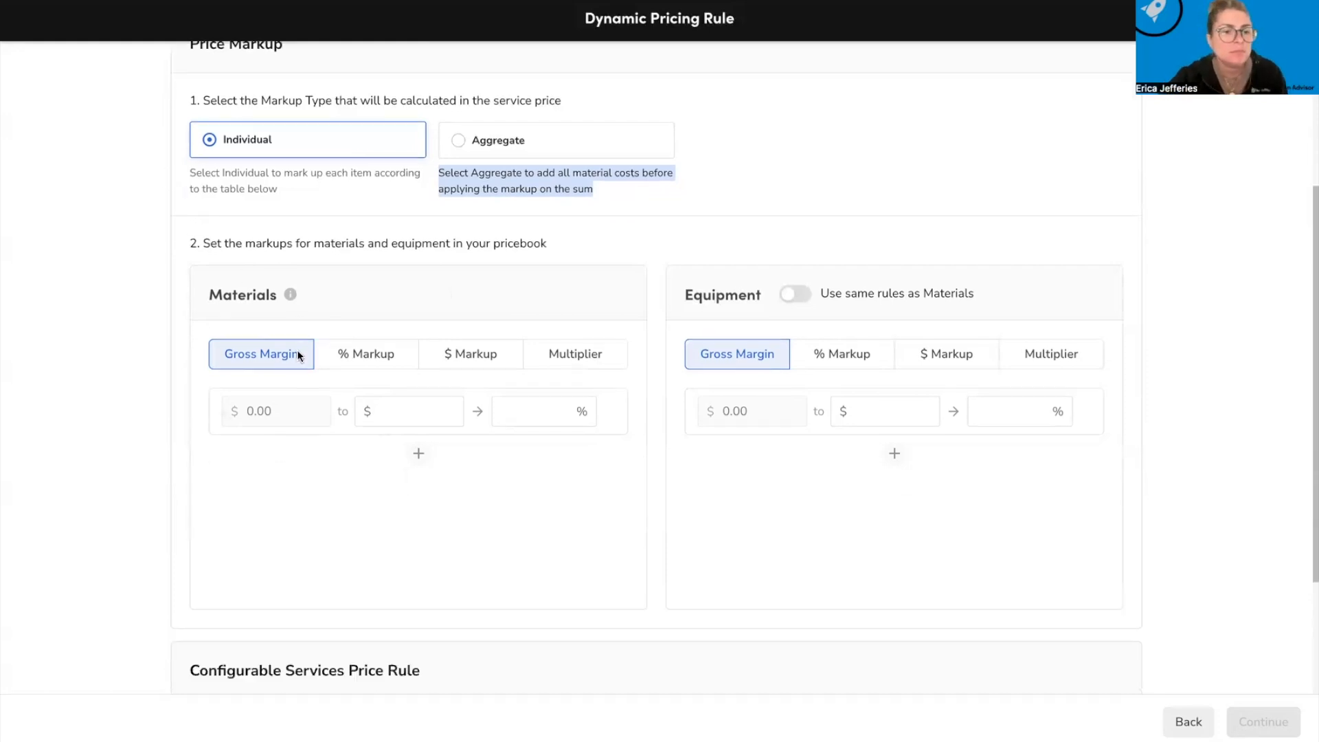
click(252, 285)
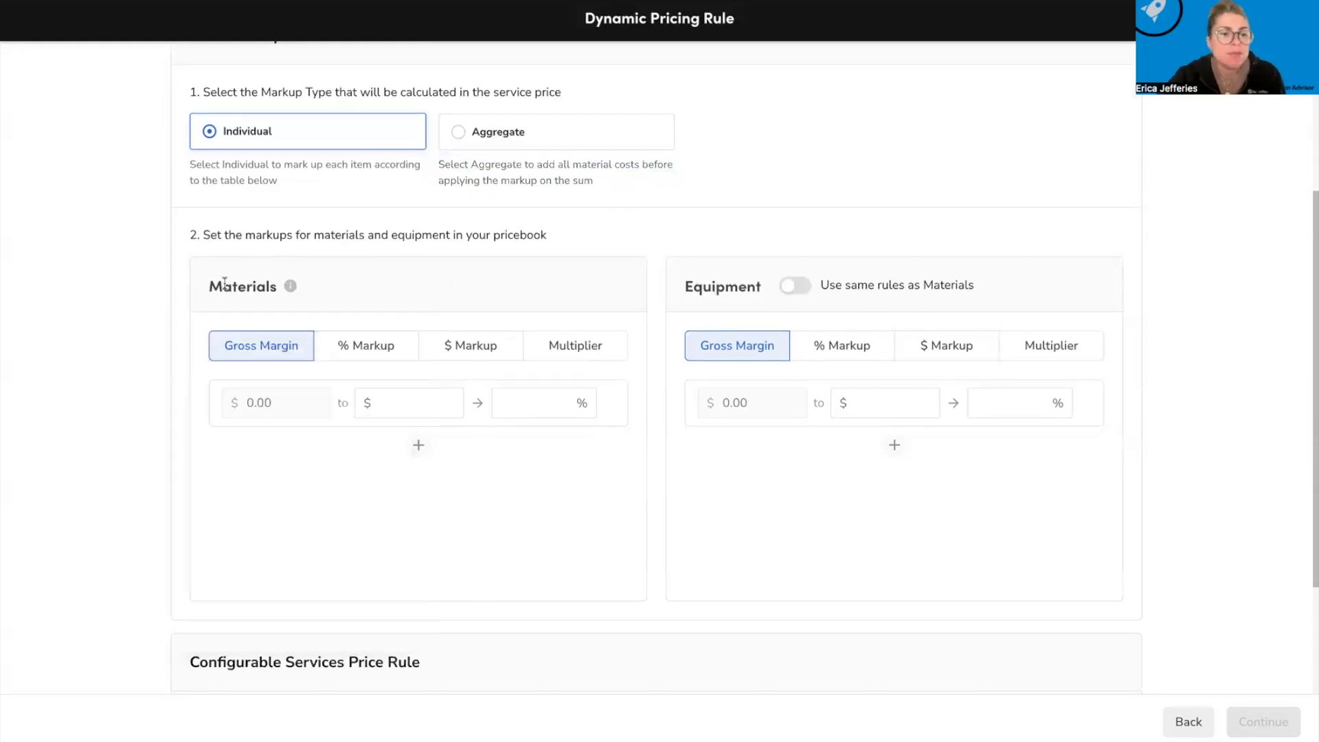
mouse_move(289, 286)
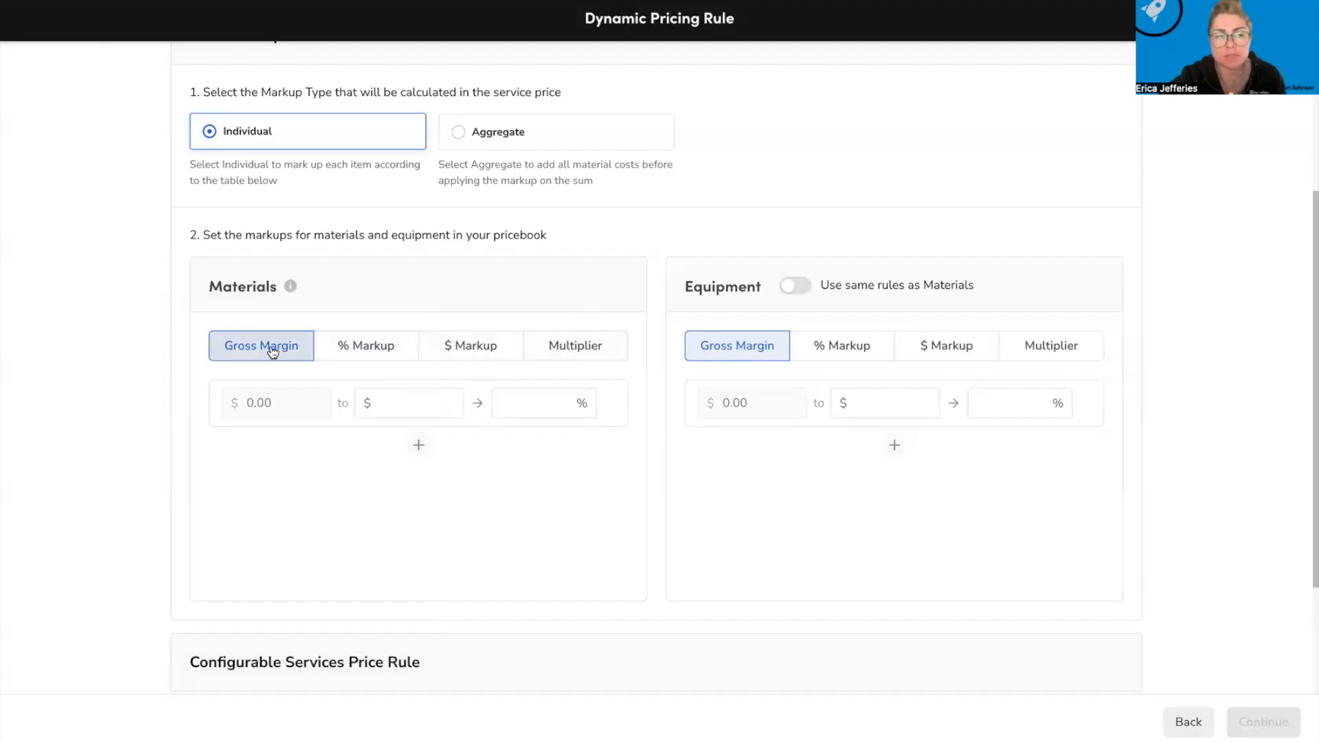
Compare the materials markup methods, keep Gross Margin, and set the first tier to 60% for costs up to $5.00.
click(371, 345)
click(465, 353)
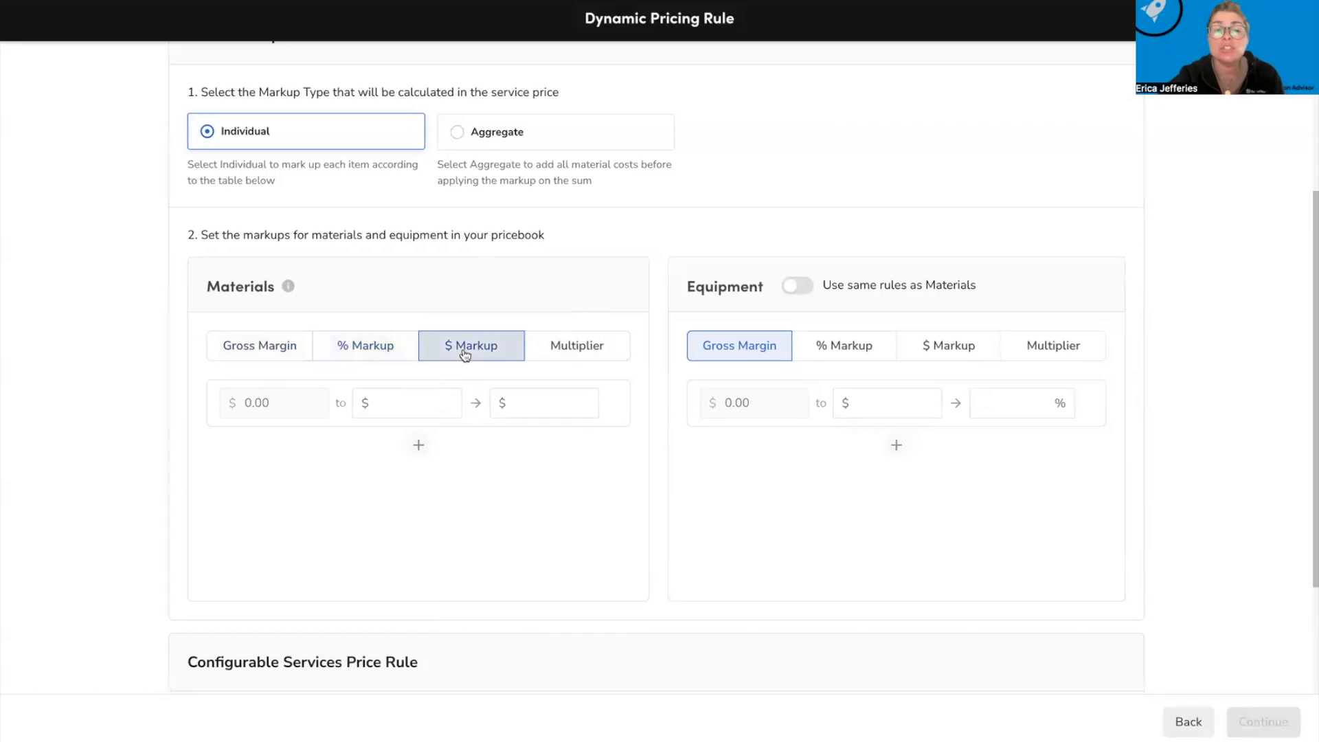
click(557, 348)
click(265, 345)
click(397, 399)
text(5)
click(565, 408)
text(60)
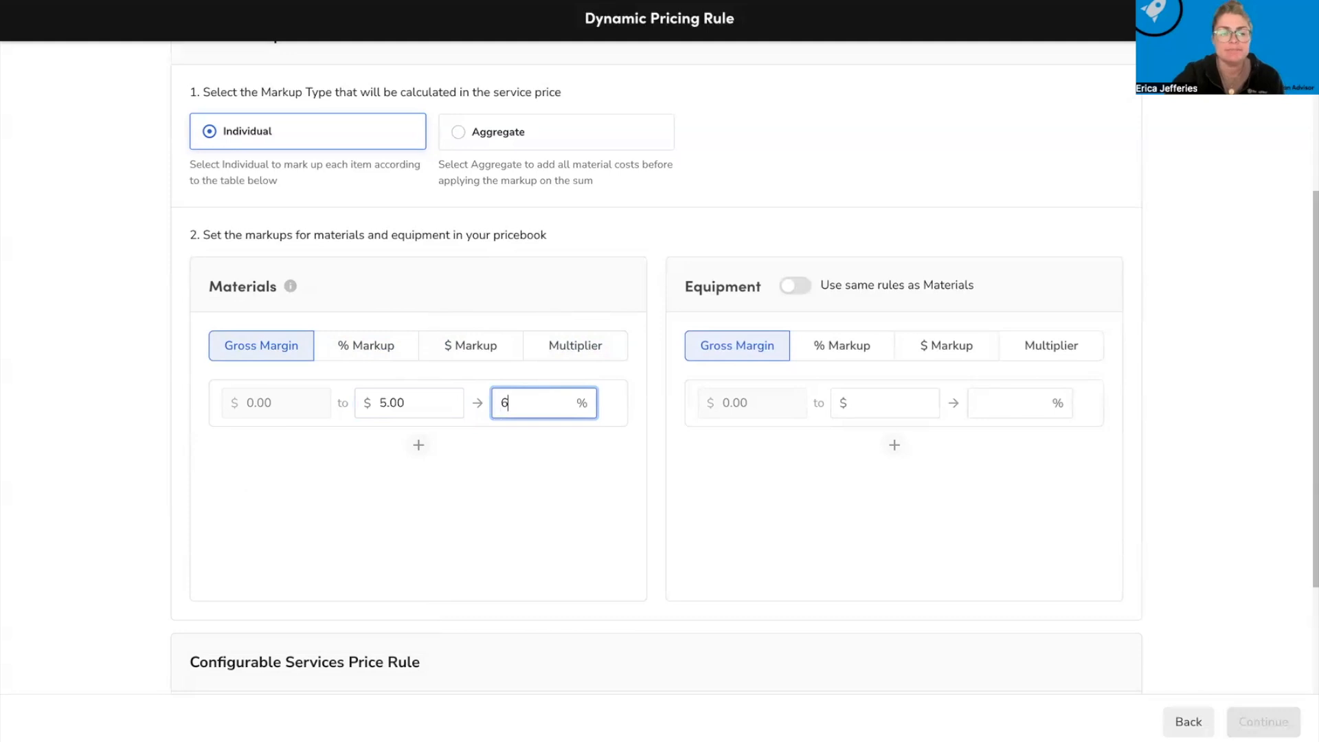
click(517, 489)
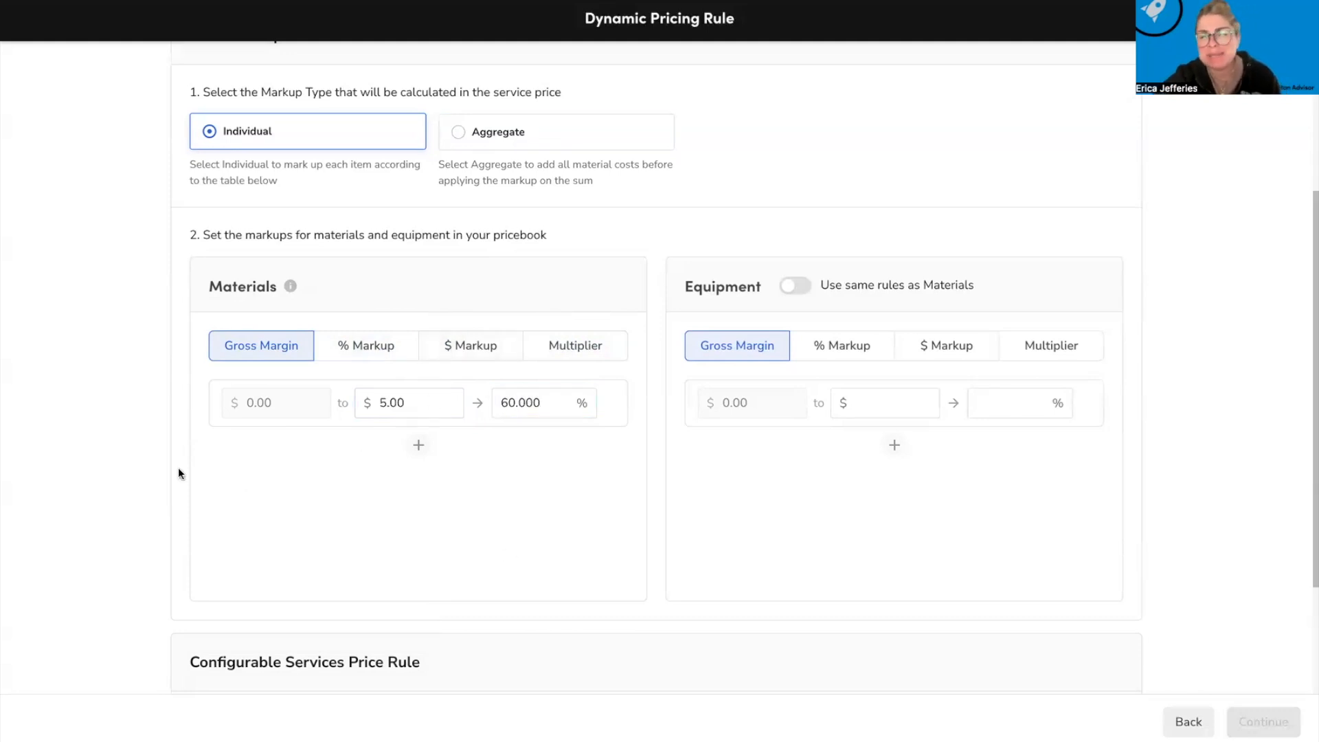
Add a second materials markup tier with a 75% gross margin for costs up to $50.00.
click(419, 445)
scroll(342, 465, up, 3)
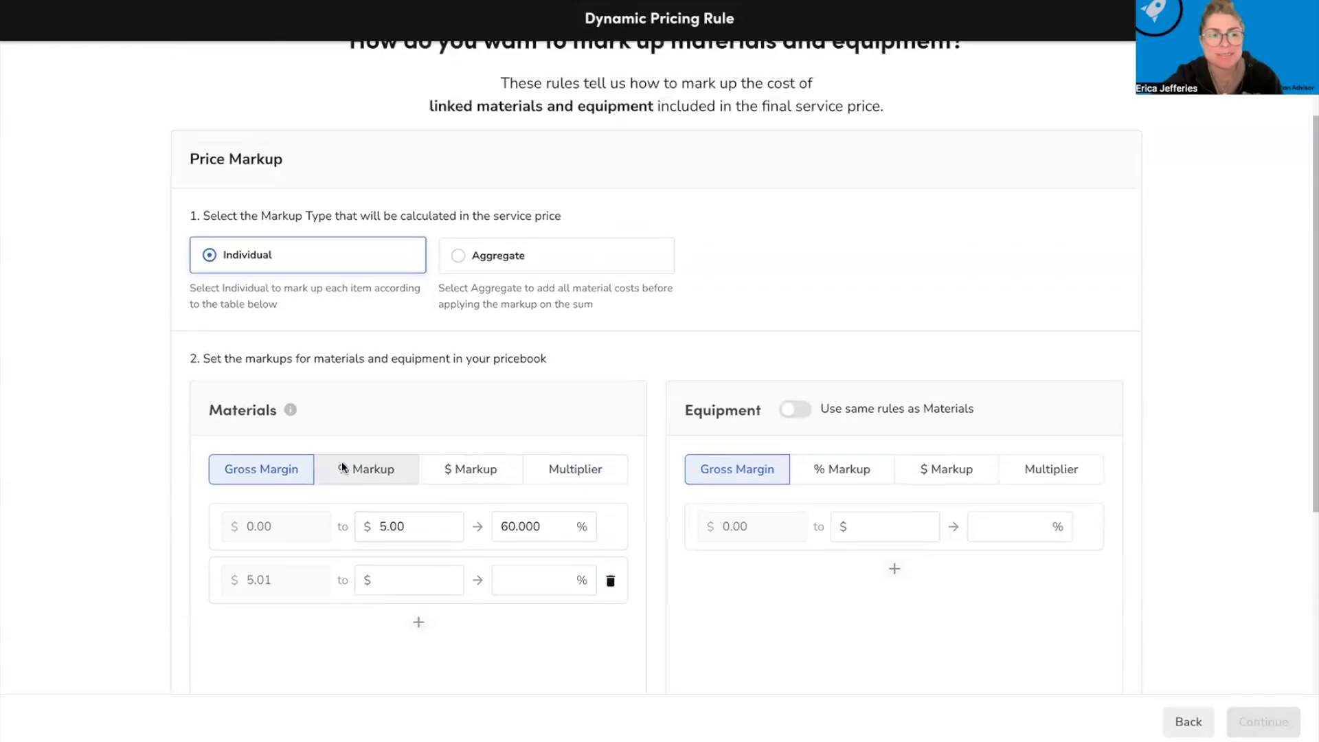
scroll(238, 645, down, 1)
click(394, 579)
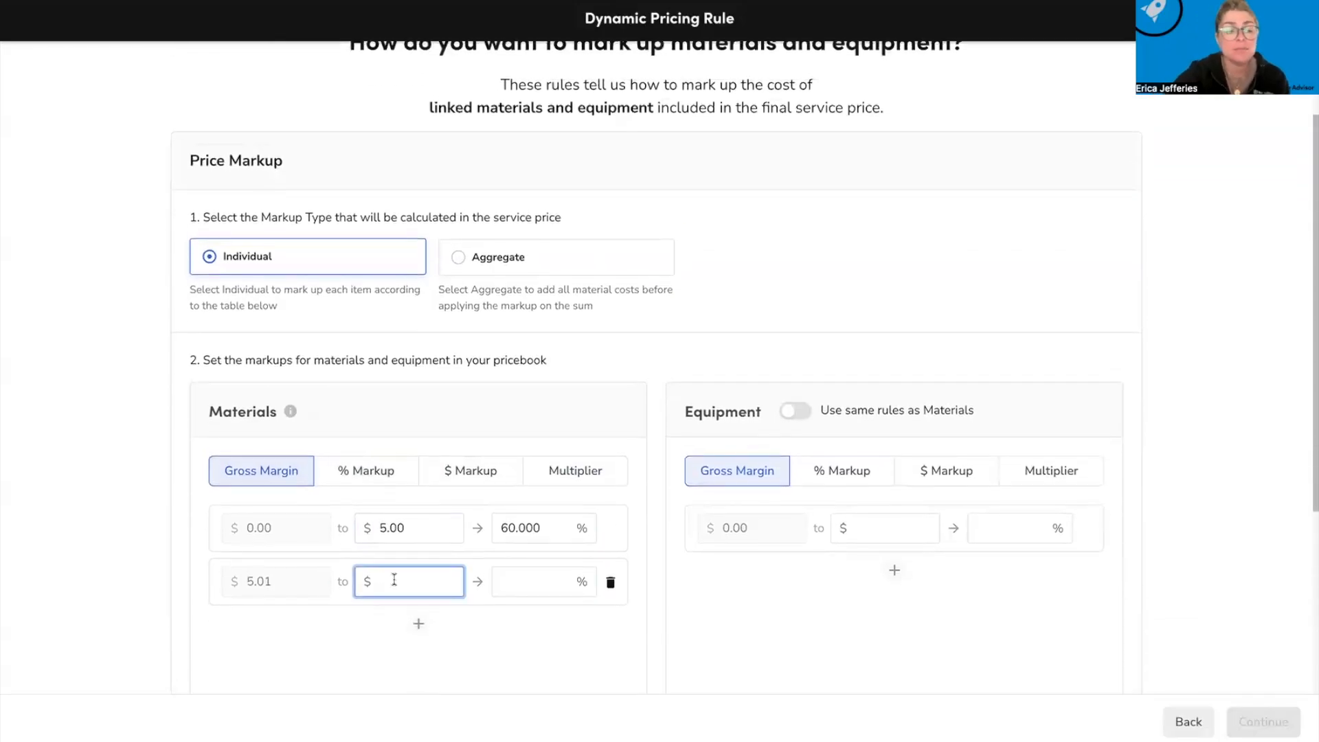
text(50)
click(548, 578)
text(75)
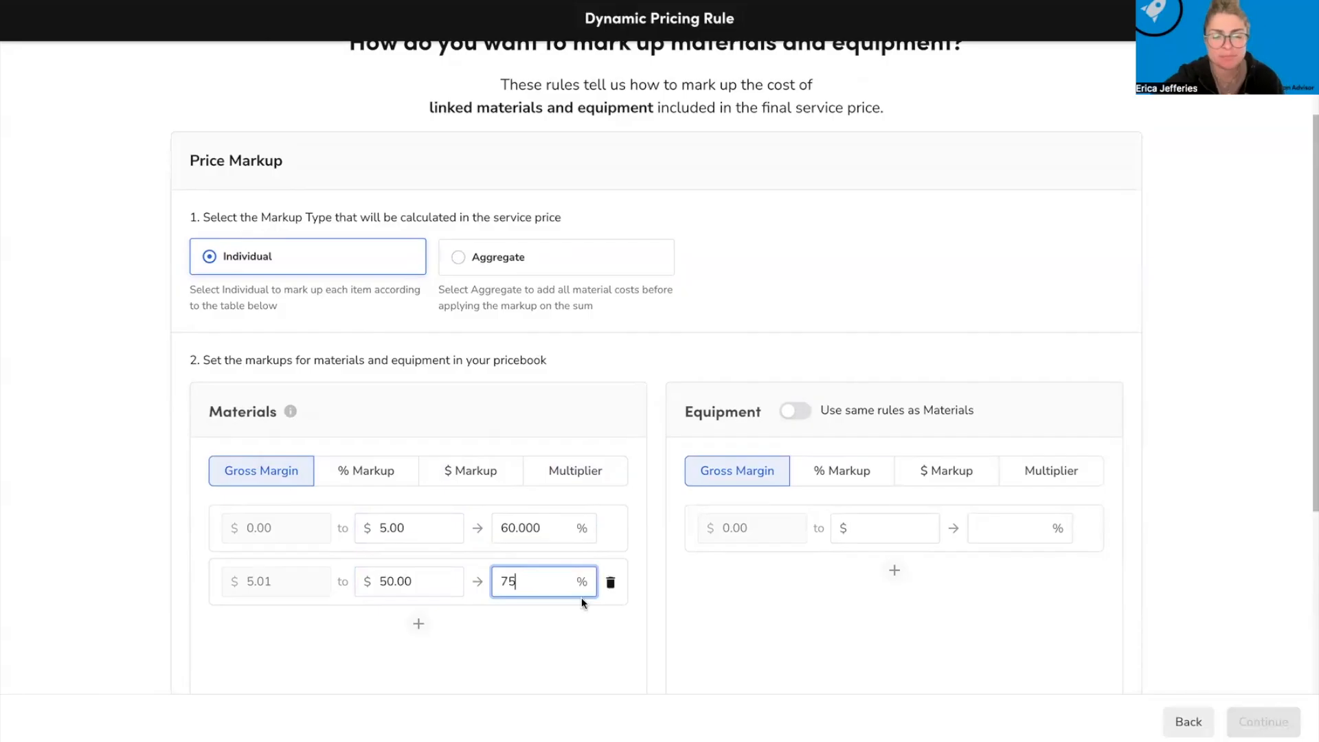
click(520, 644)
Apply the same markup rules as Materials to Equipment, keep Exact Cost Variation for configurable services, and proceed to the surcharge.
scroll(520, 644, down, 2)
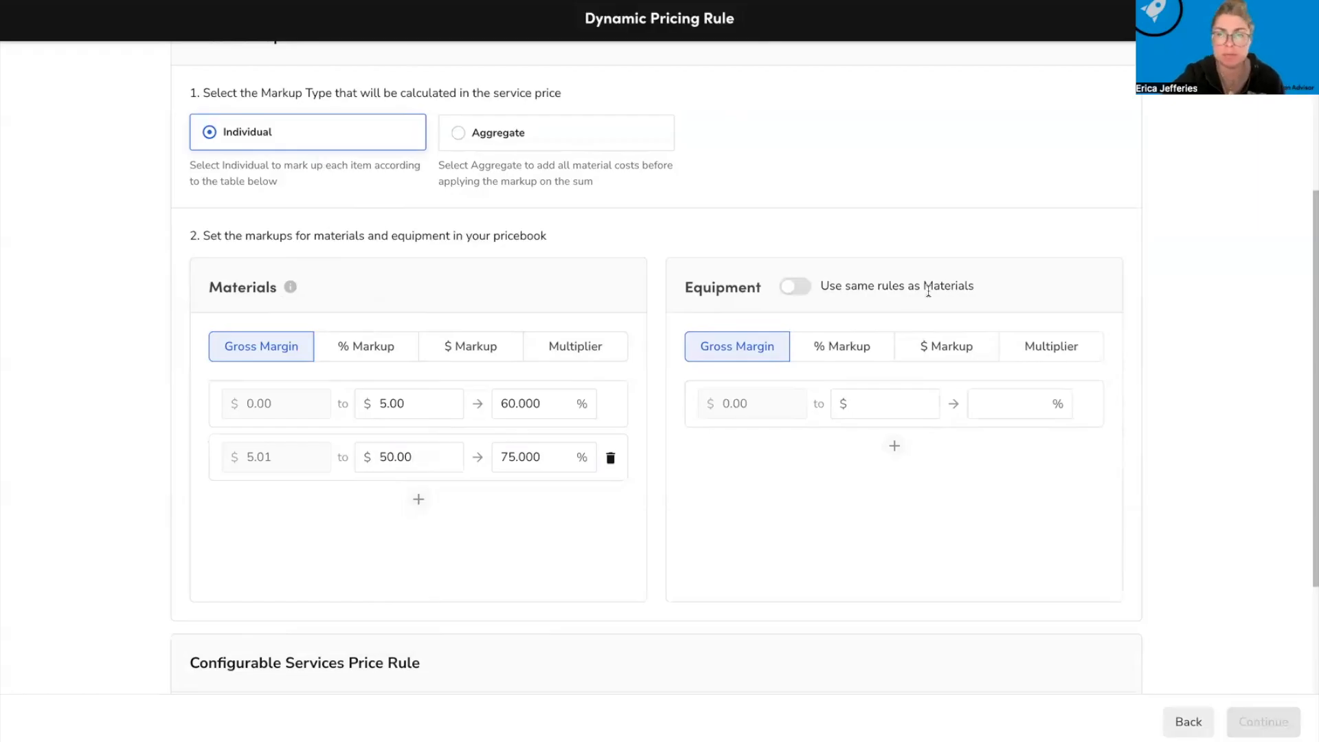
click(800, 289)
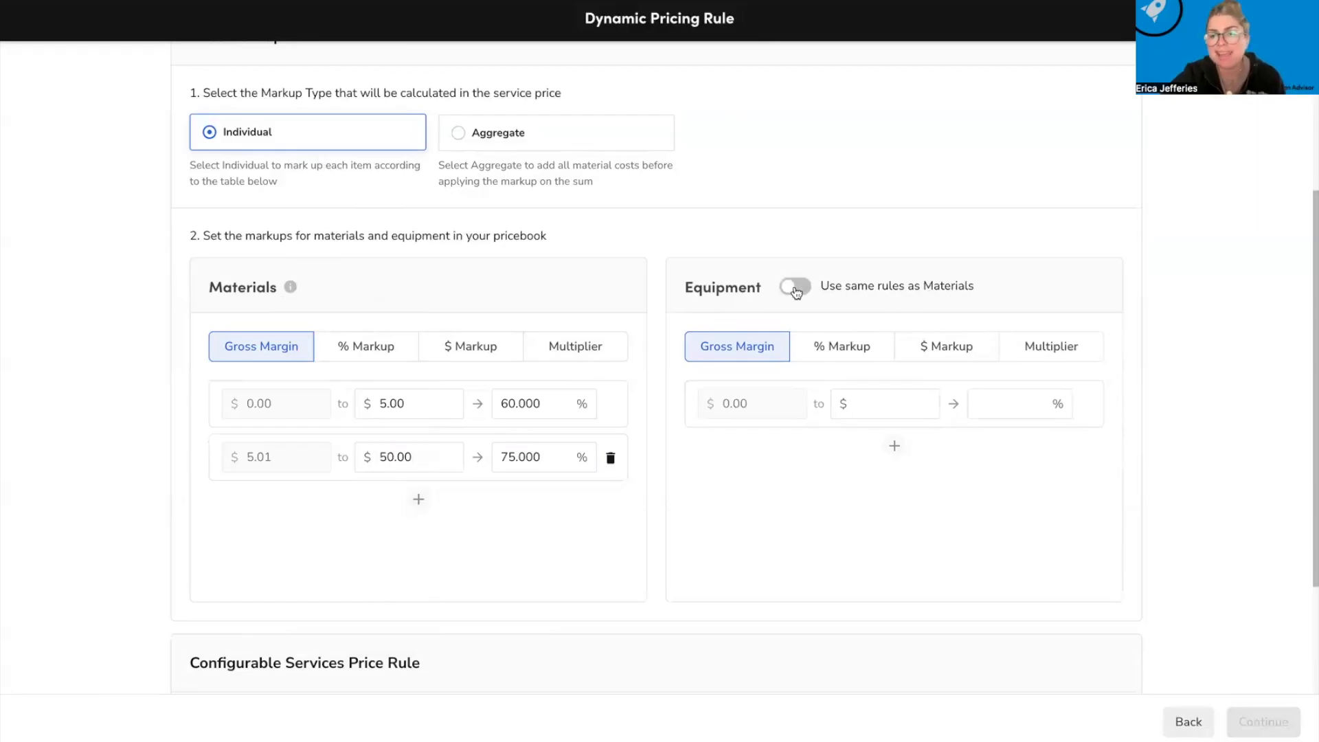
scroll(735, 580, down, 1)
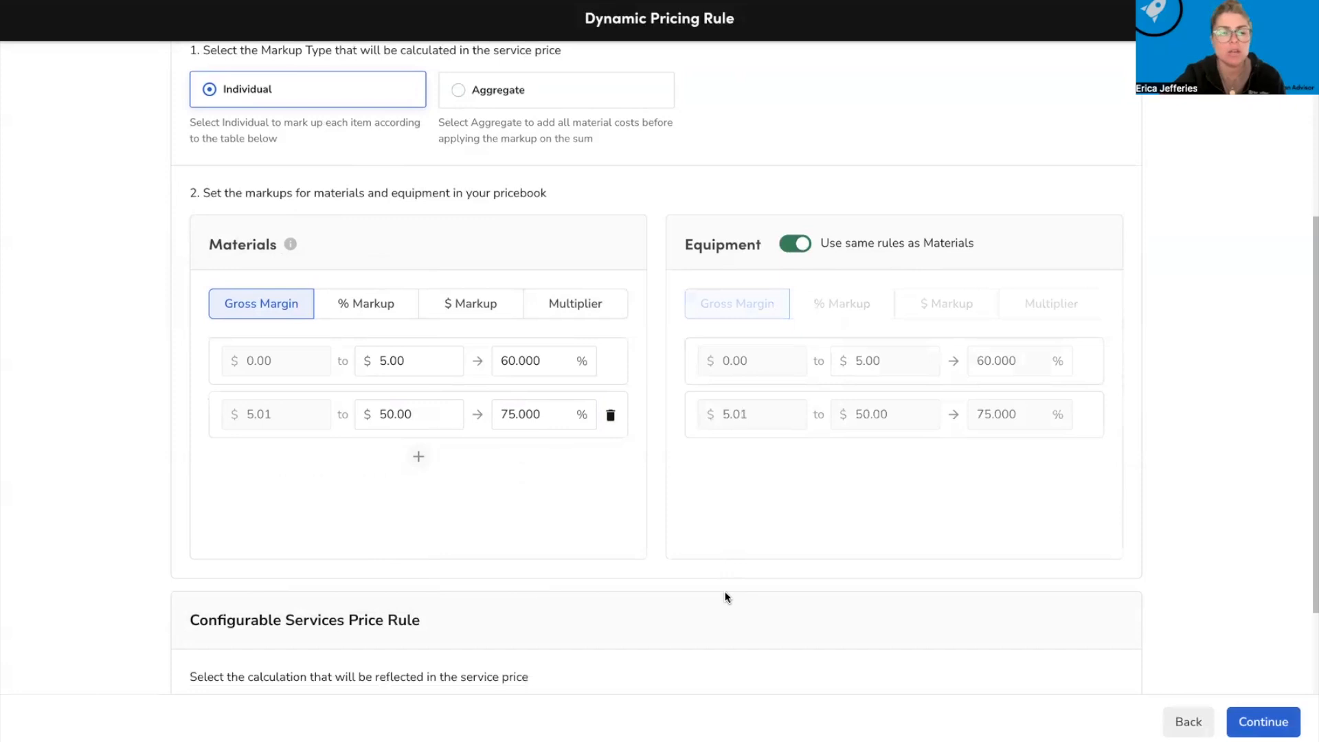
scroll(607, 415, down, 1)
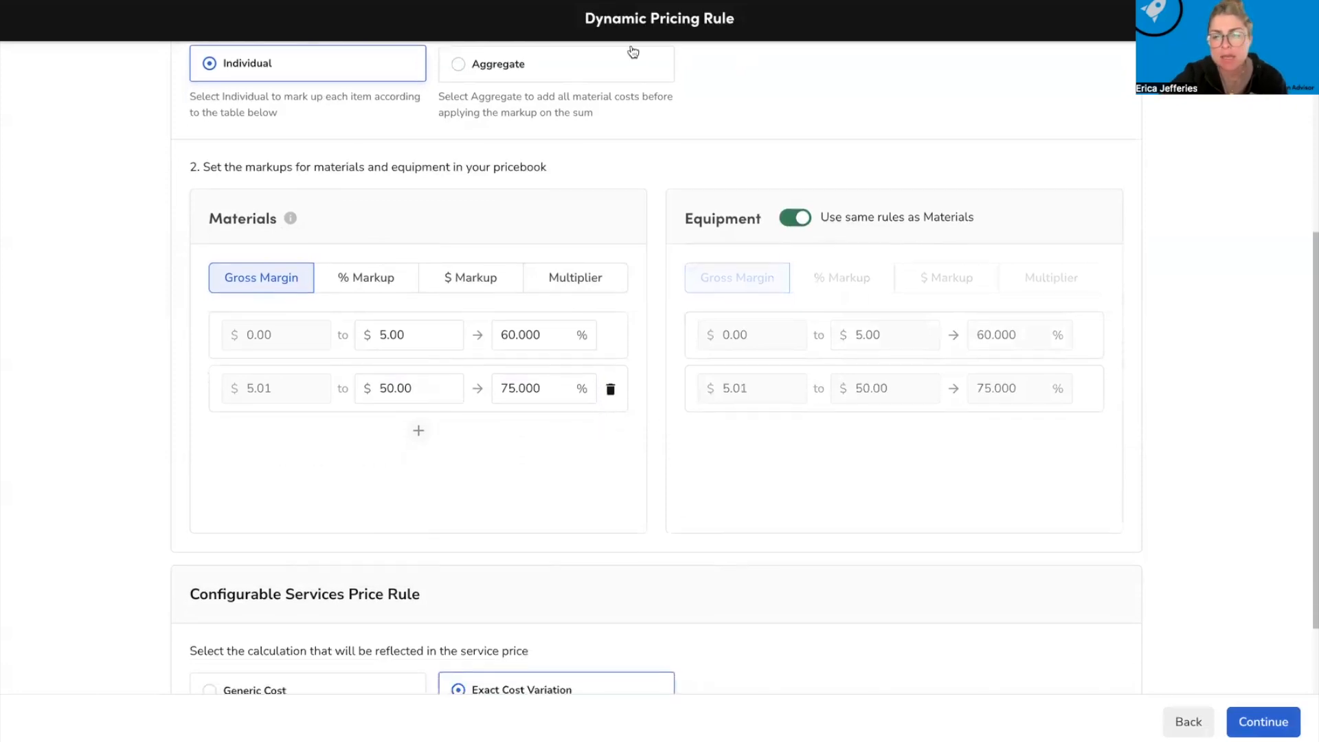
scroll(484, 459, down, 3)
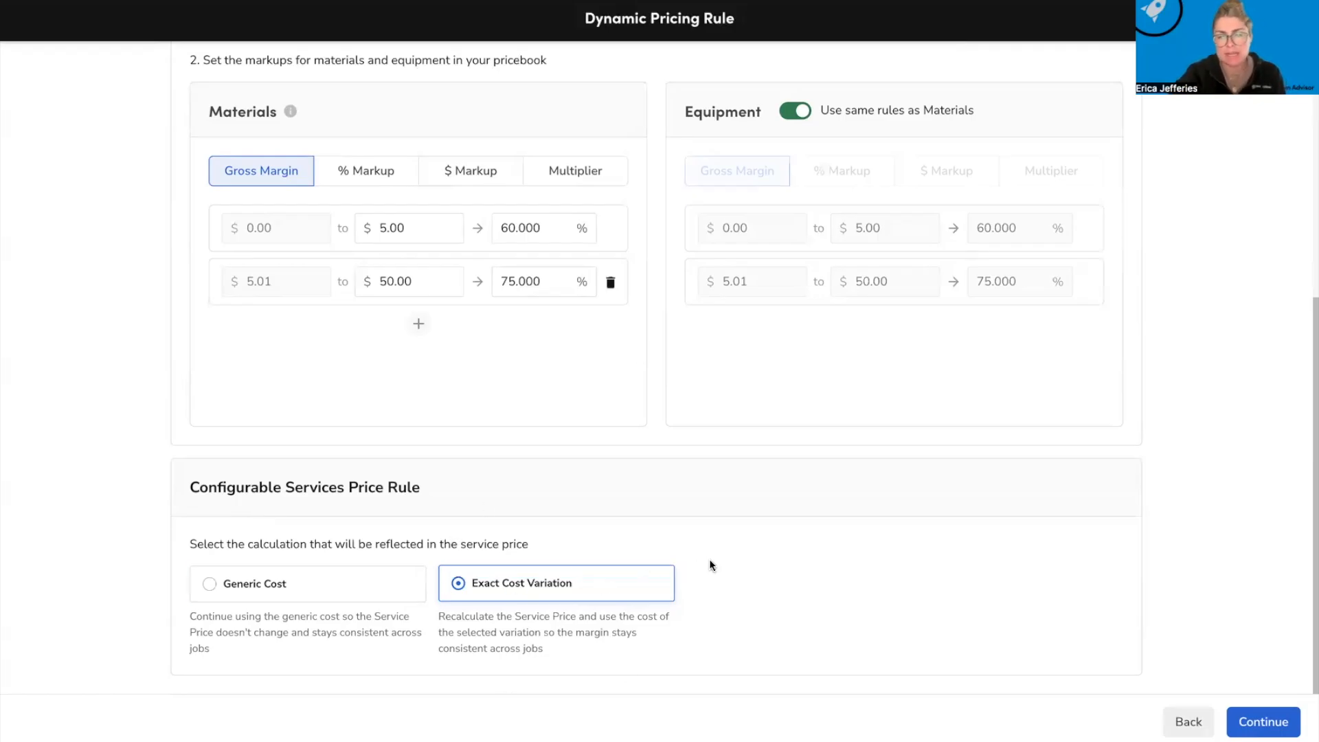
click(1270, 722)
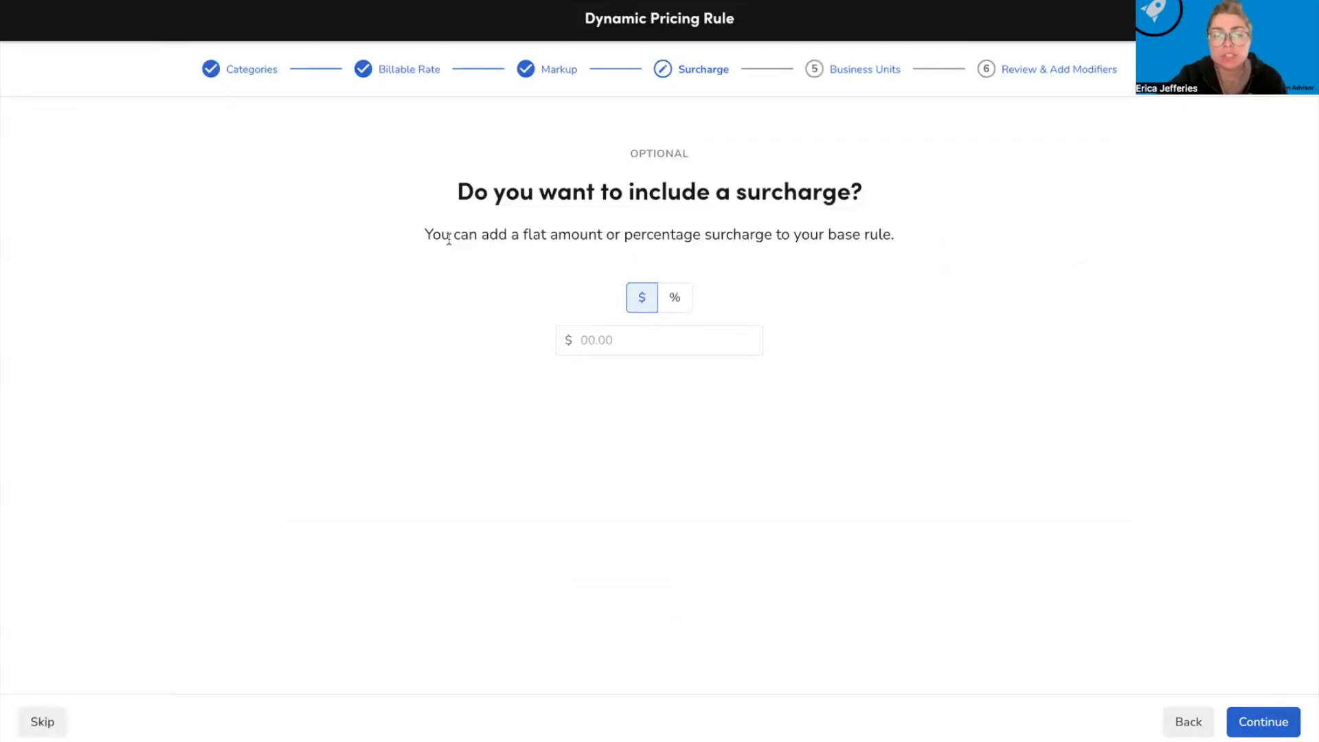
Read the surcharge description and proceed to the business units without entering a surcharge.
drag(431, 235, 906, 228)
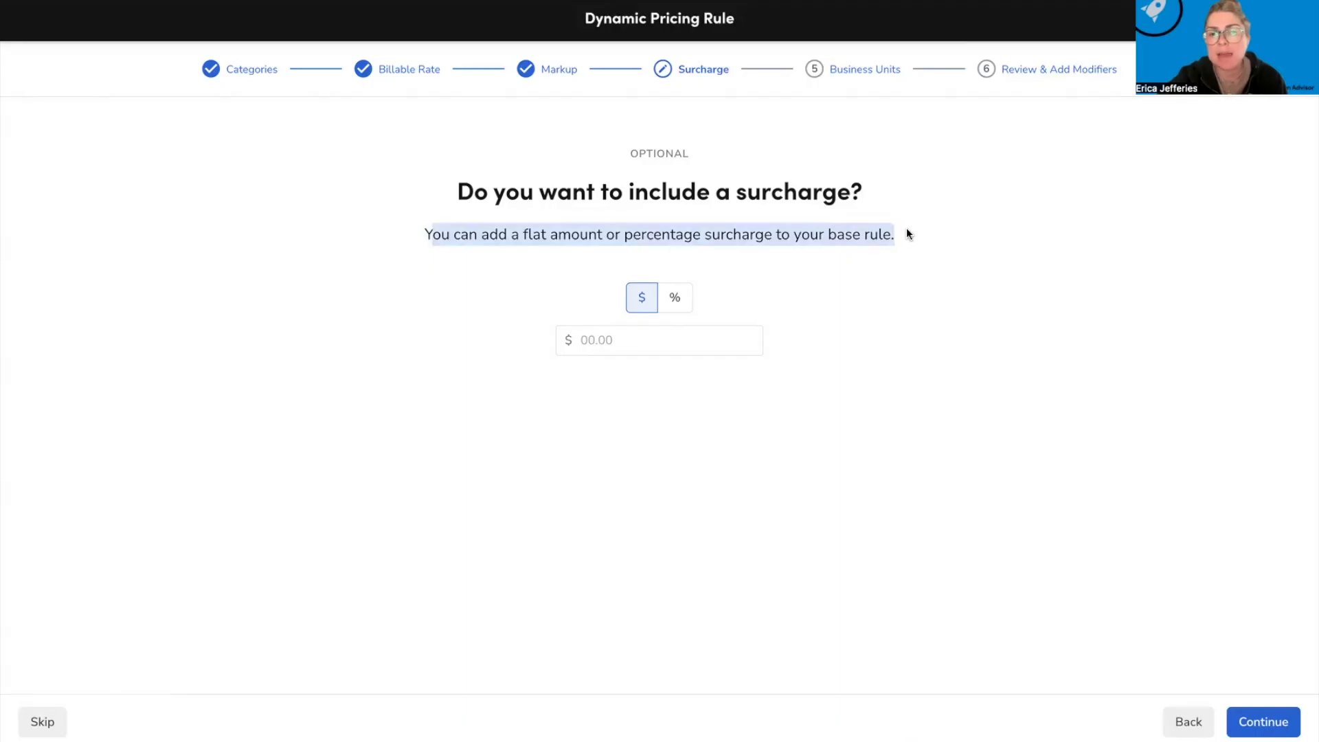
triple_click(653, 235)
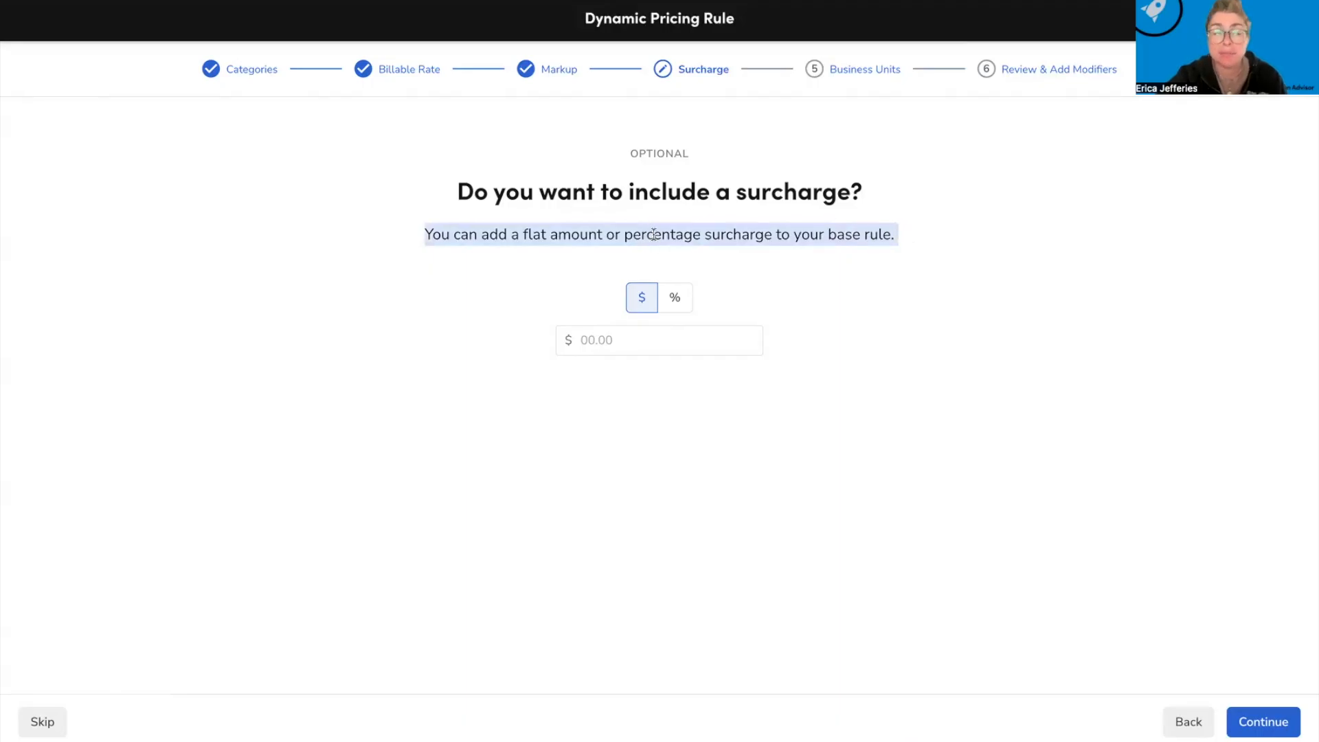
click(649, 152)
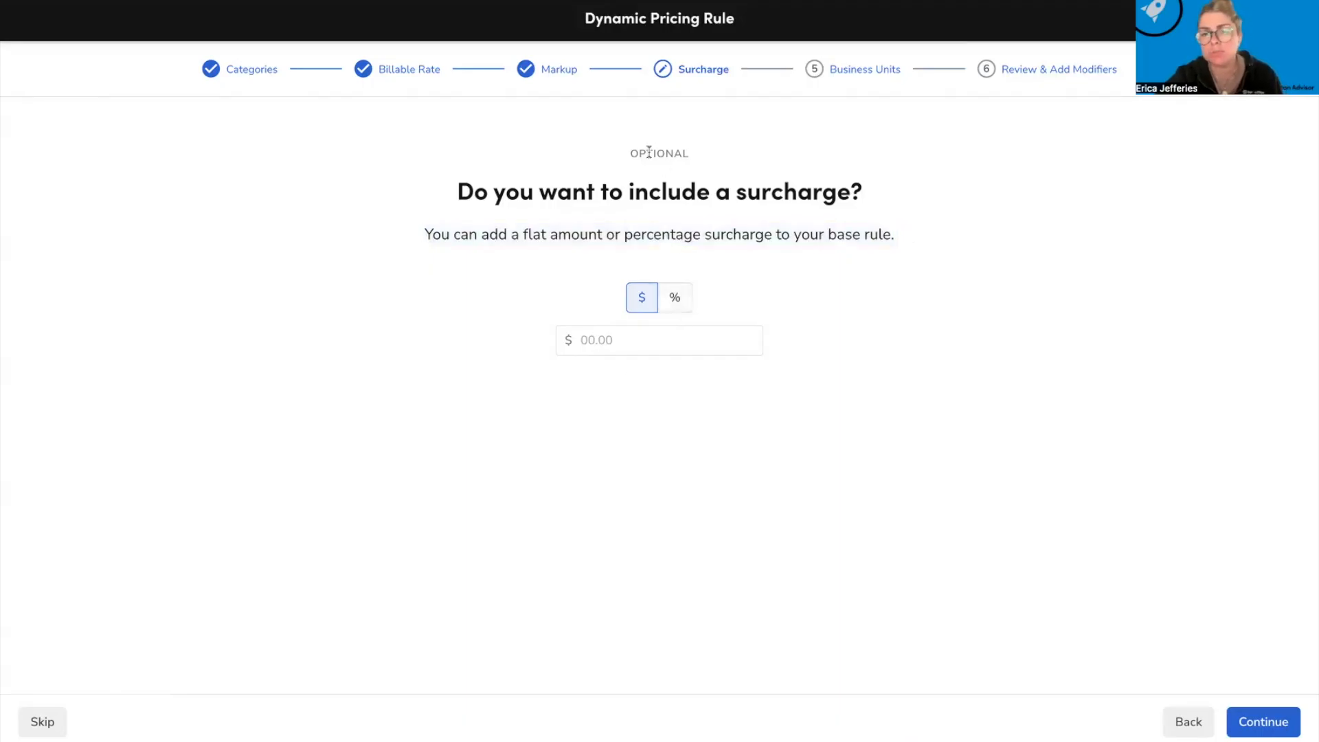
click(1261, 721)
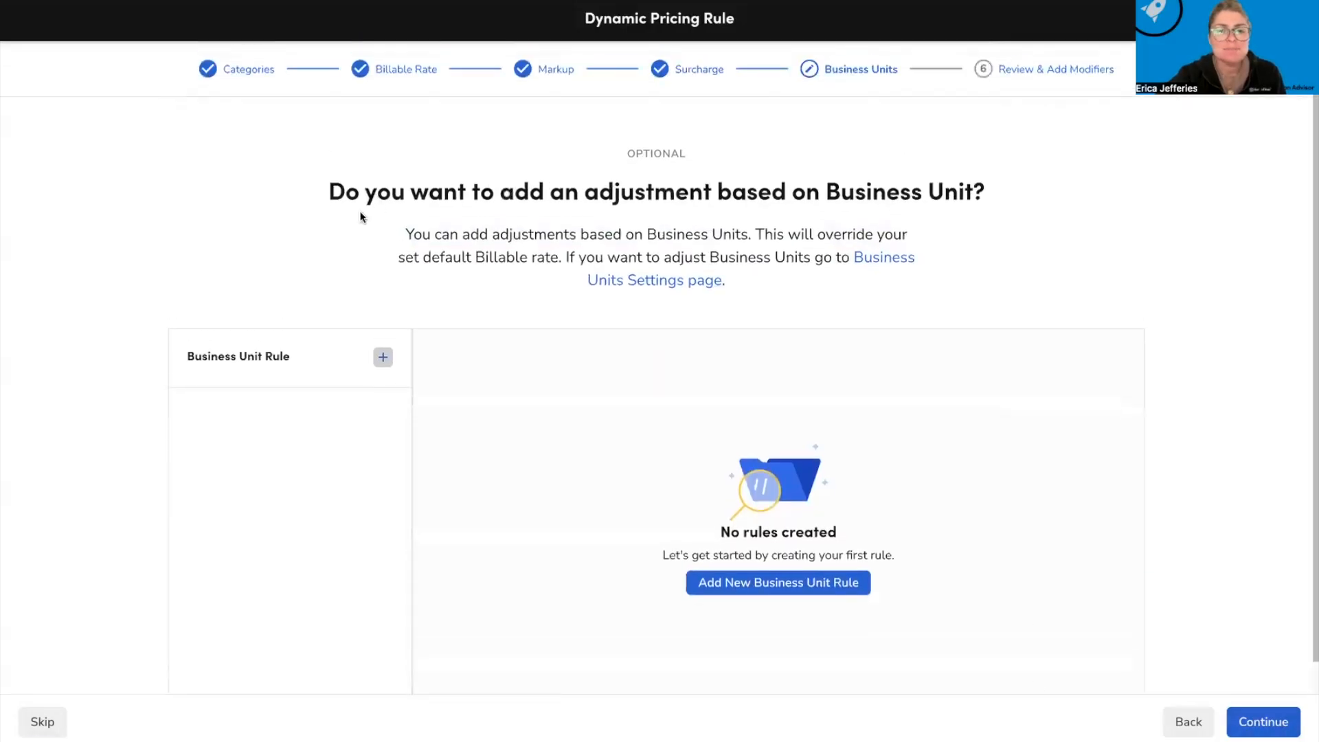
Read the business unit adjustment question, add a blank business unit rule to view its settings, and delete that rule.
triple_click(661, 189)
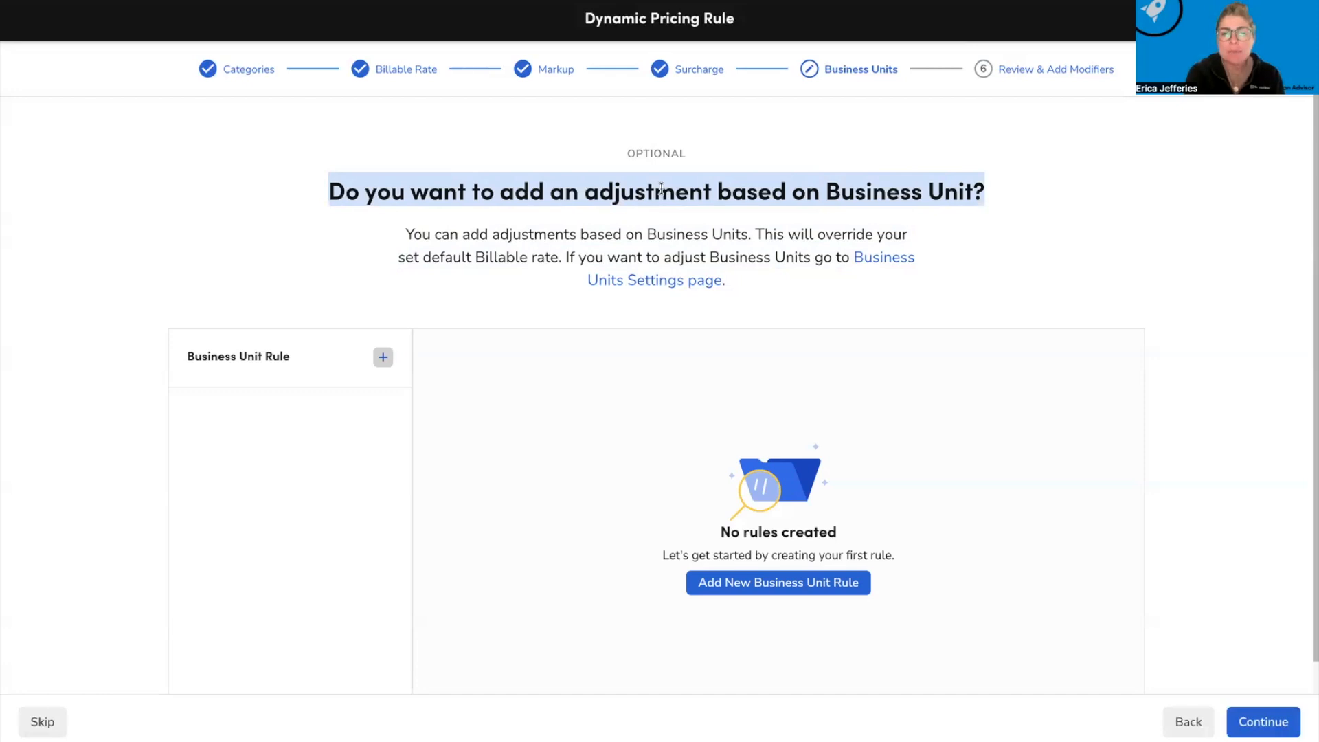
triple_click(518, 188)
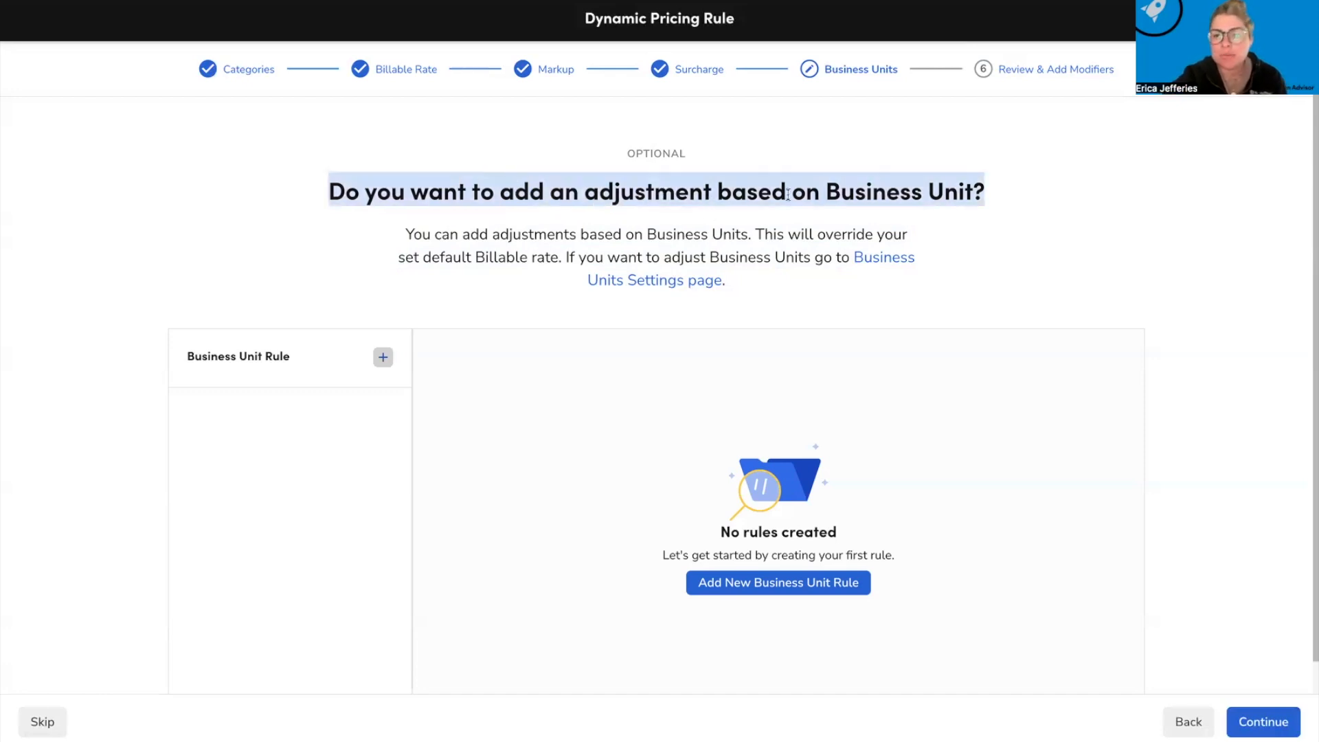
click(809, 190)
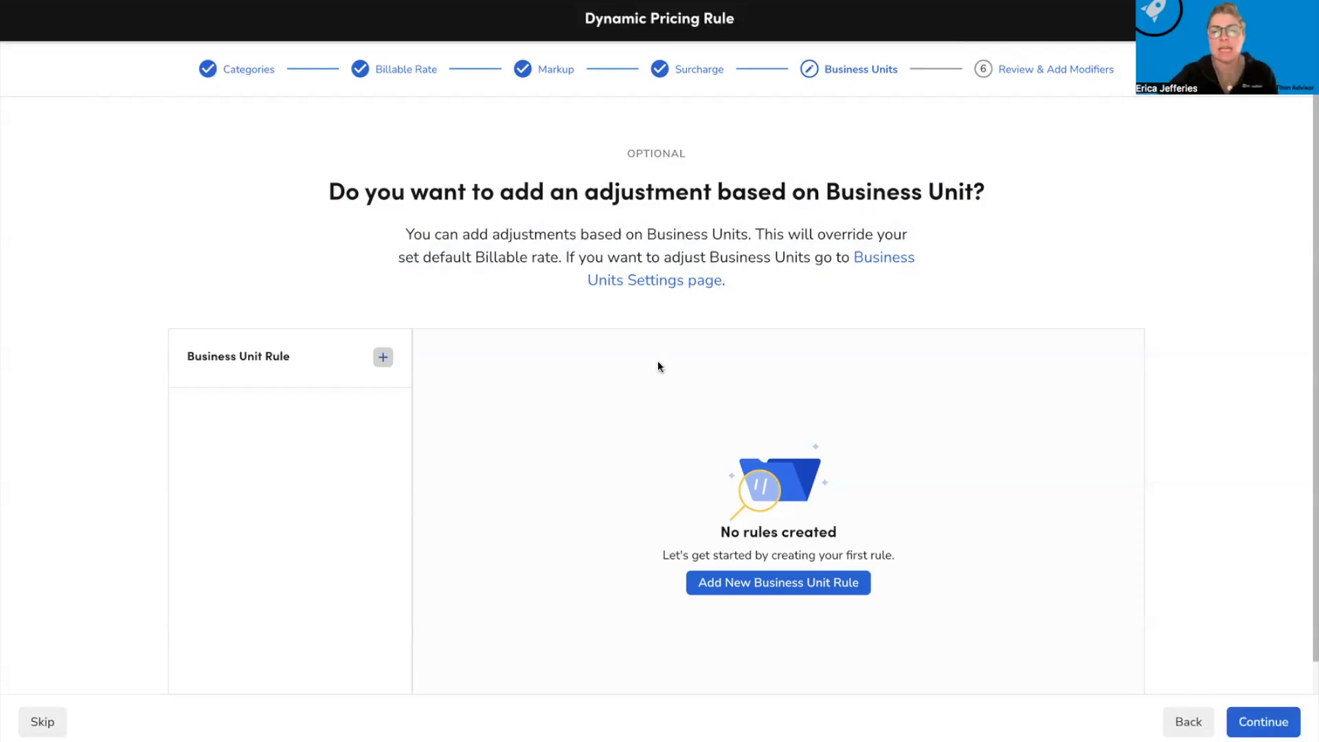
click(383, 357)
scroll(474, 383, down, 1)
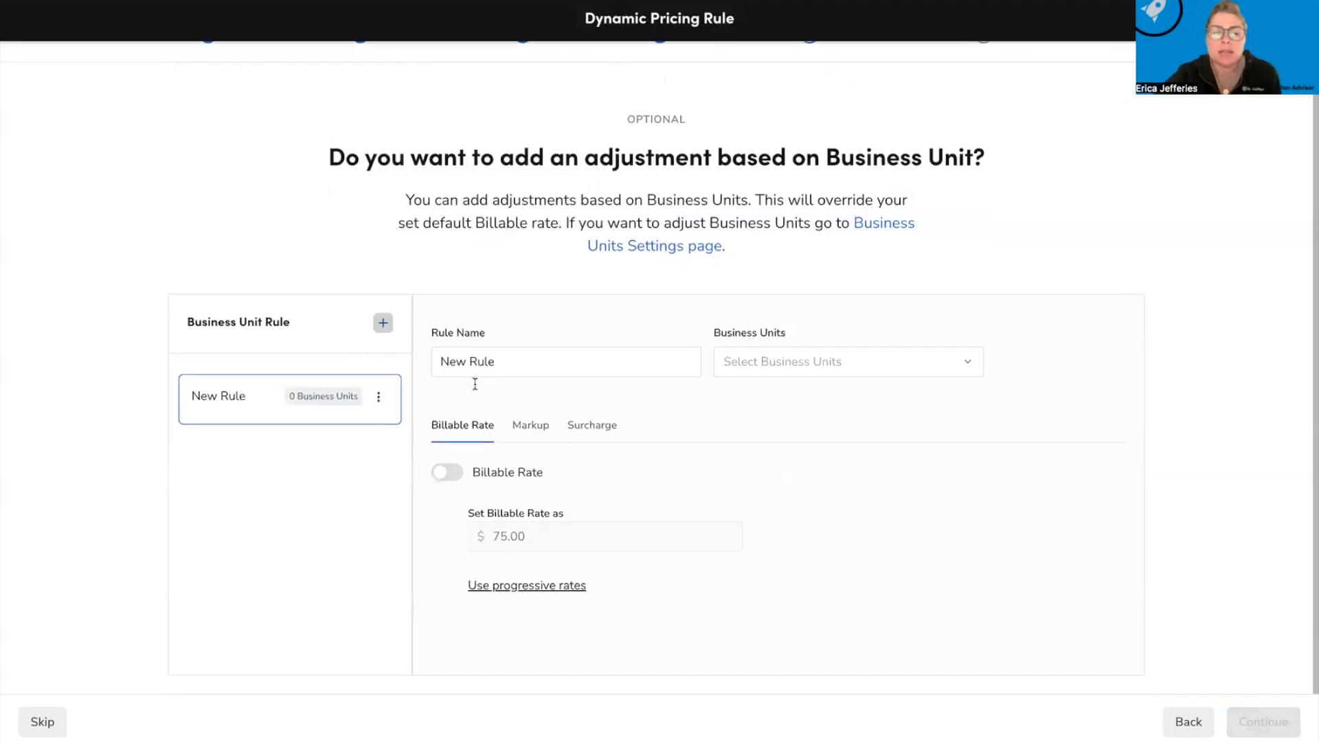
click(379, 399)
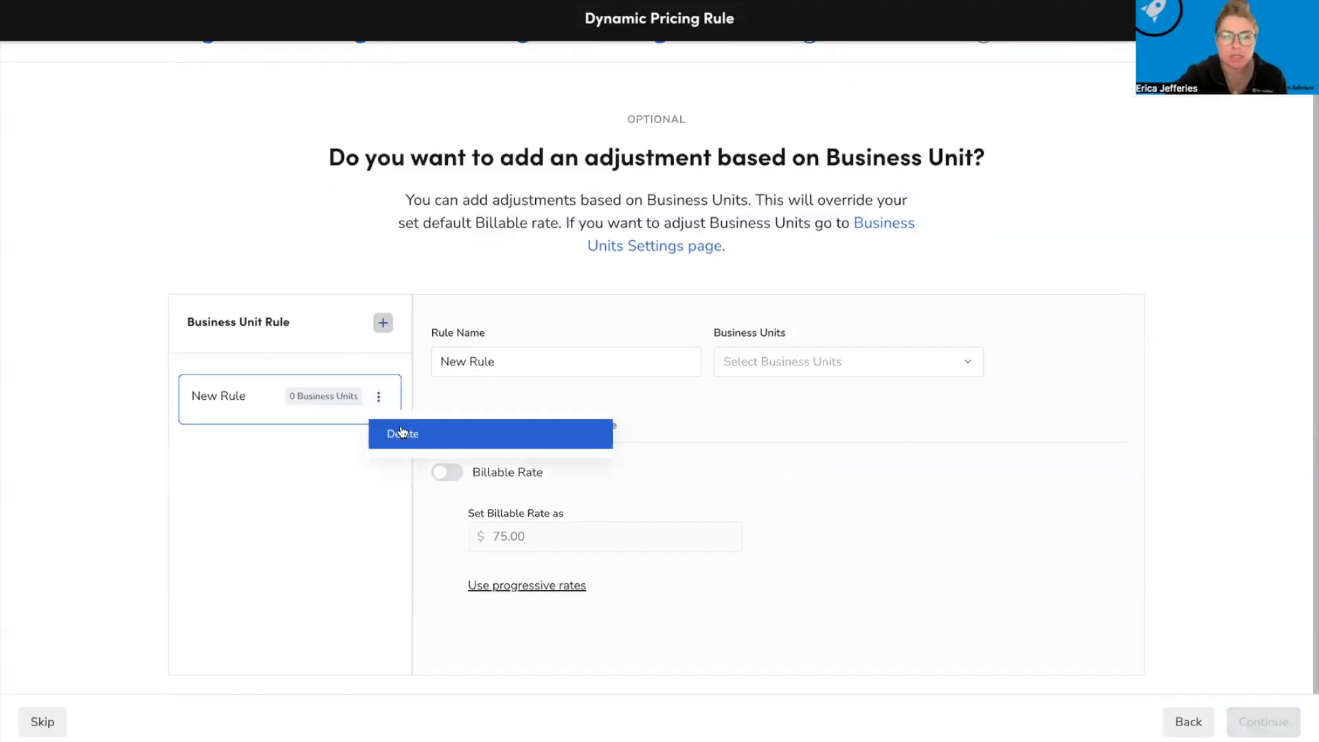
click(402, 433)
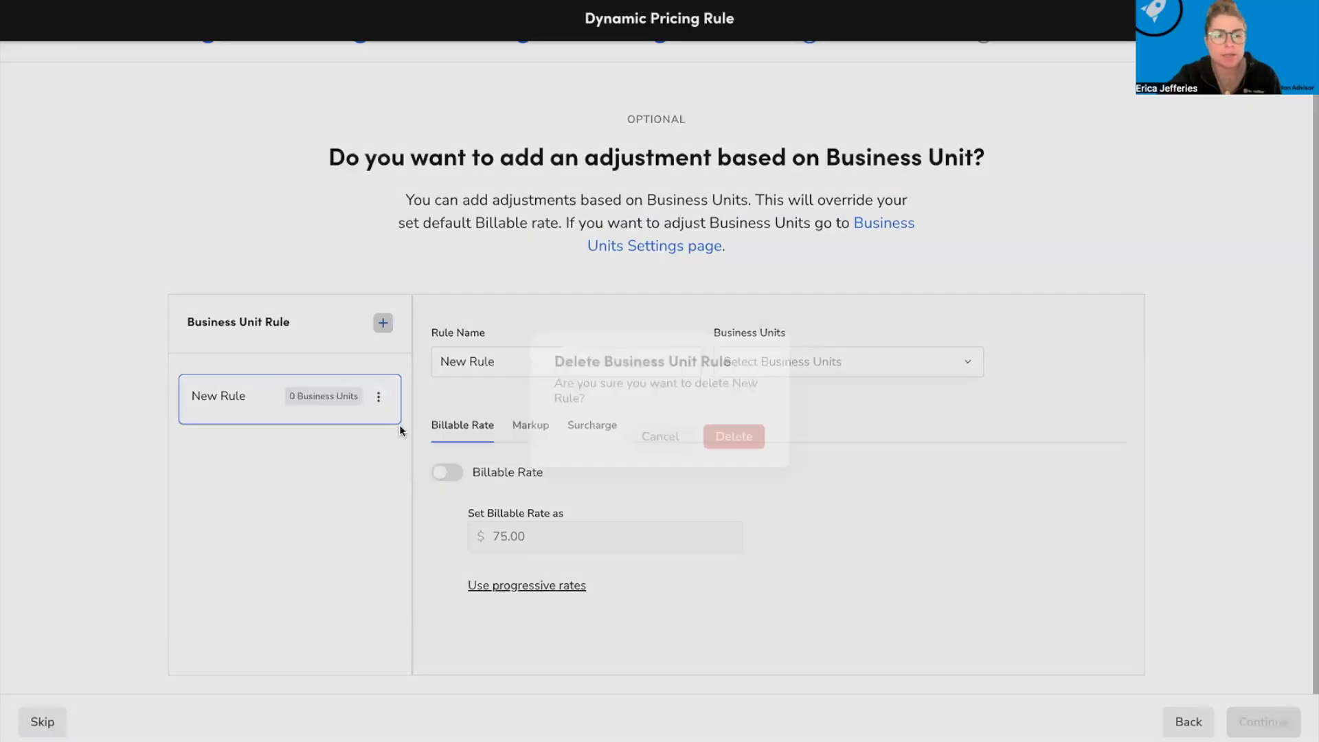
click(734, 411)
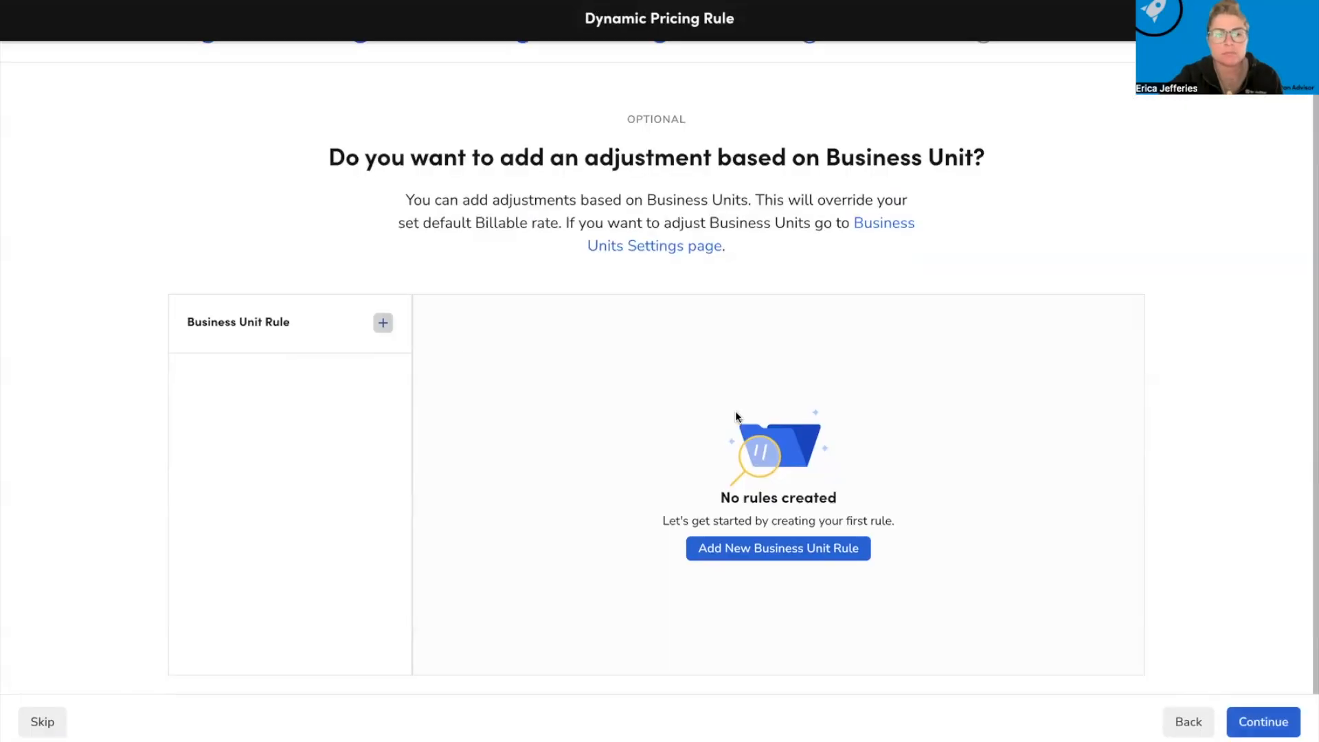
Proceed without a business unit rule and review the base rule summary and the available modifications.
click(1283, 734)
scroll(1039, 439, up, 1)
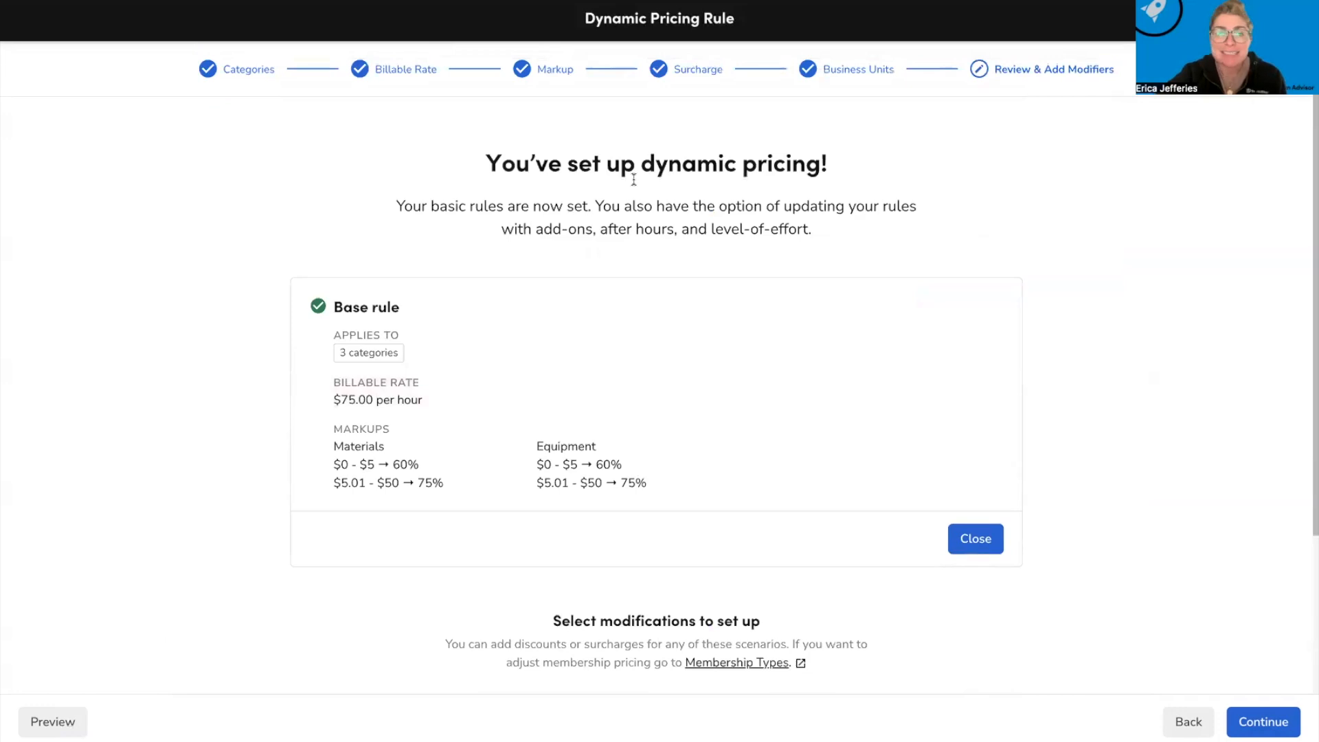
scroll(472, 185, down, 1)
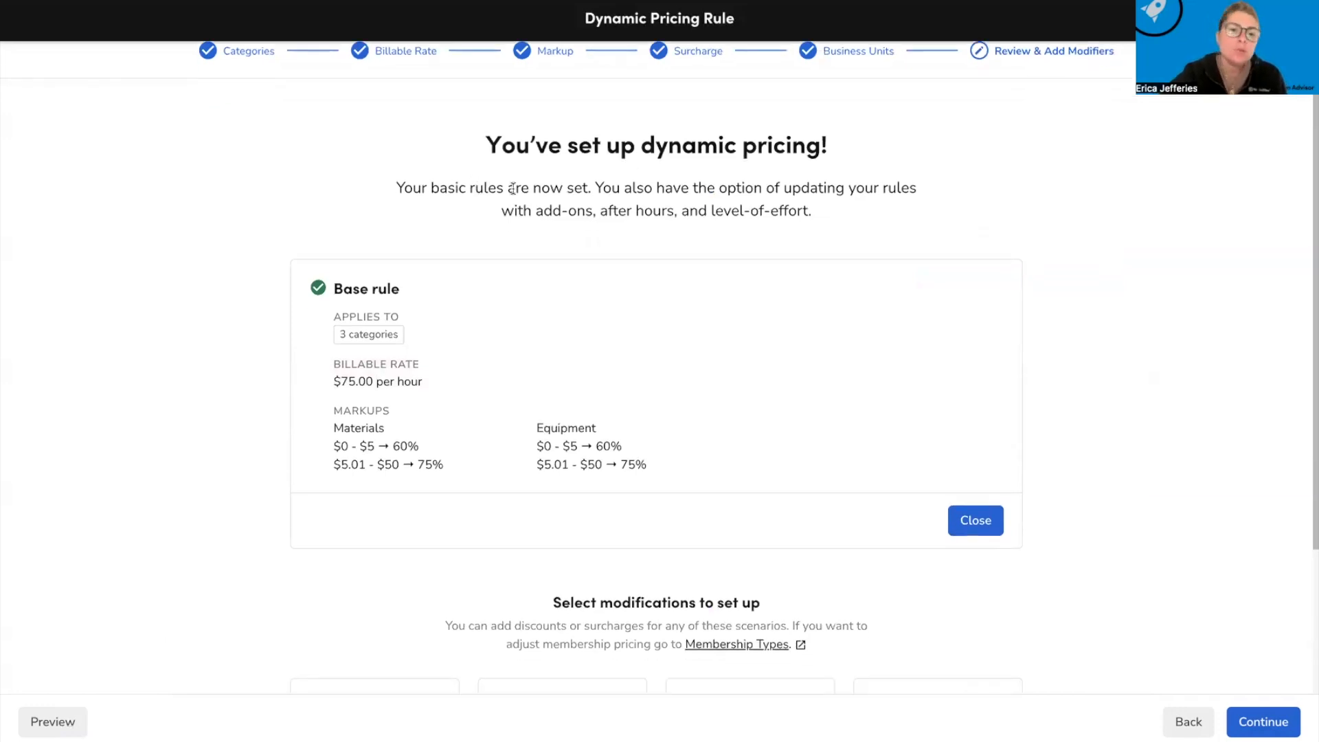
scroll(594, 187, down, 1)
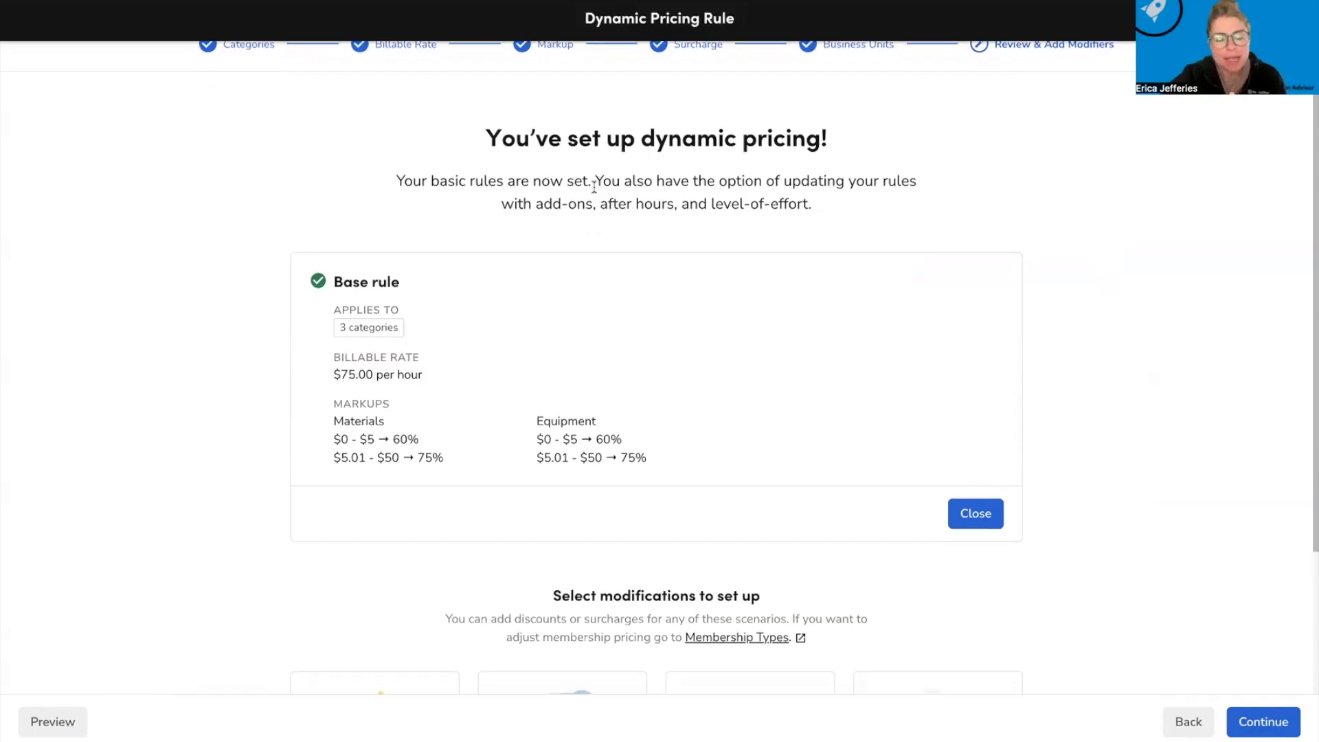
scroll(592, 186, down, 3)
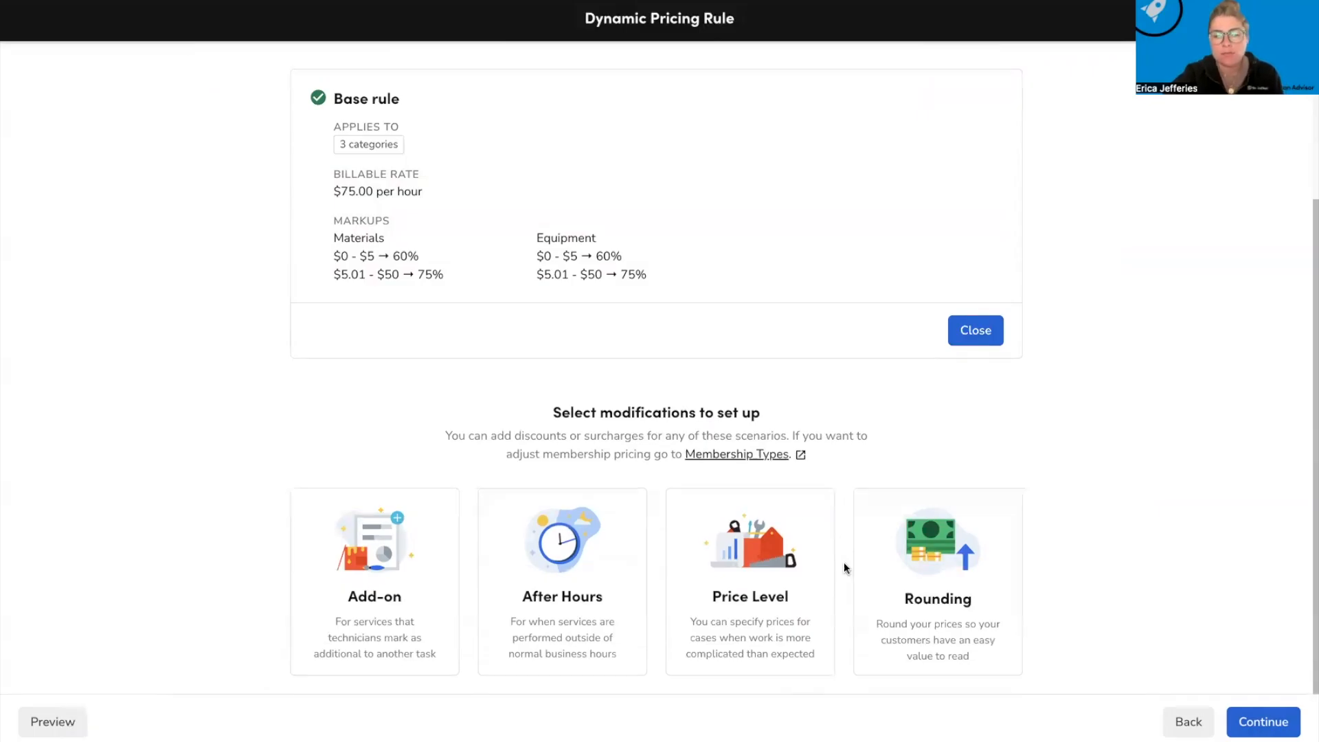
Add an Add-on modification to the pricing rule and view its discount settings.
click(388, 574)
scroll(225, 485, down, 1)
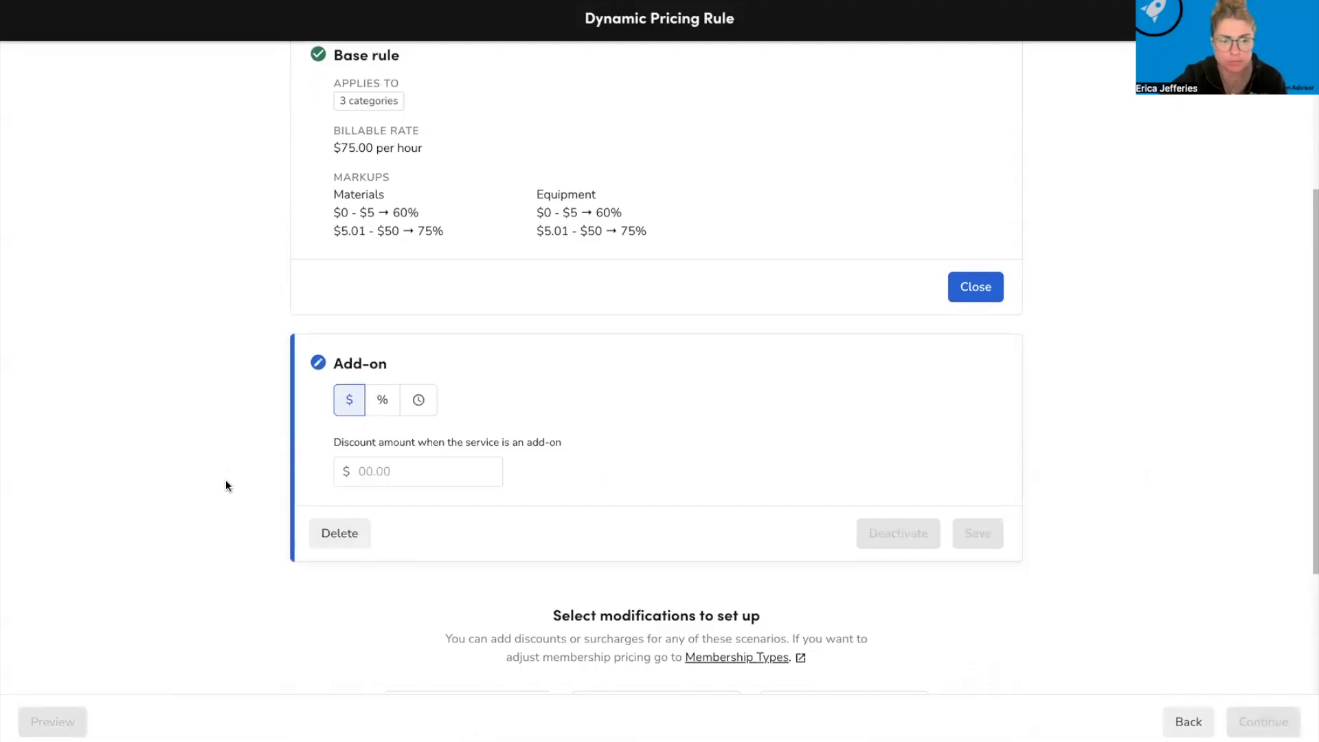
scroll(226, 484, down, 2)
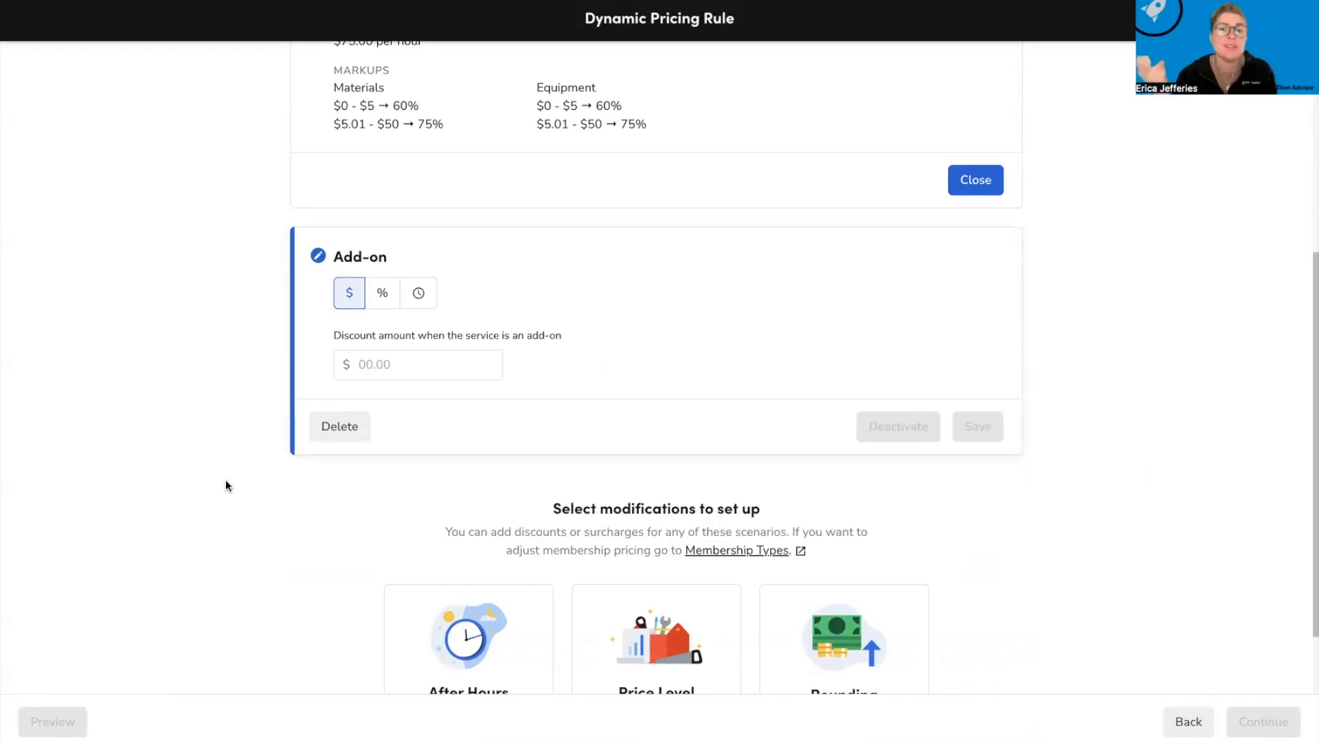
Add an After Hours modification and view the choices for its first condition field.
scroll(226, 485, down, 2)
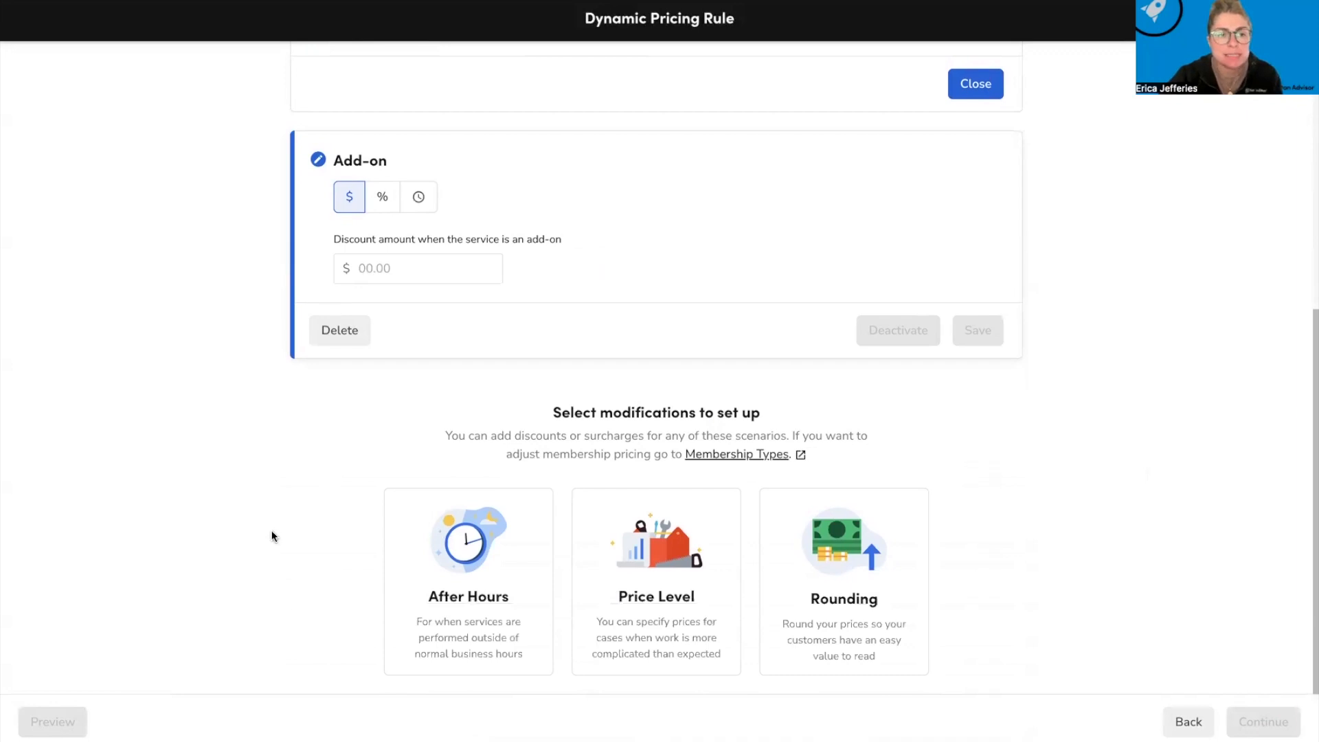
click(488, 539)
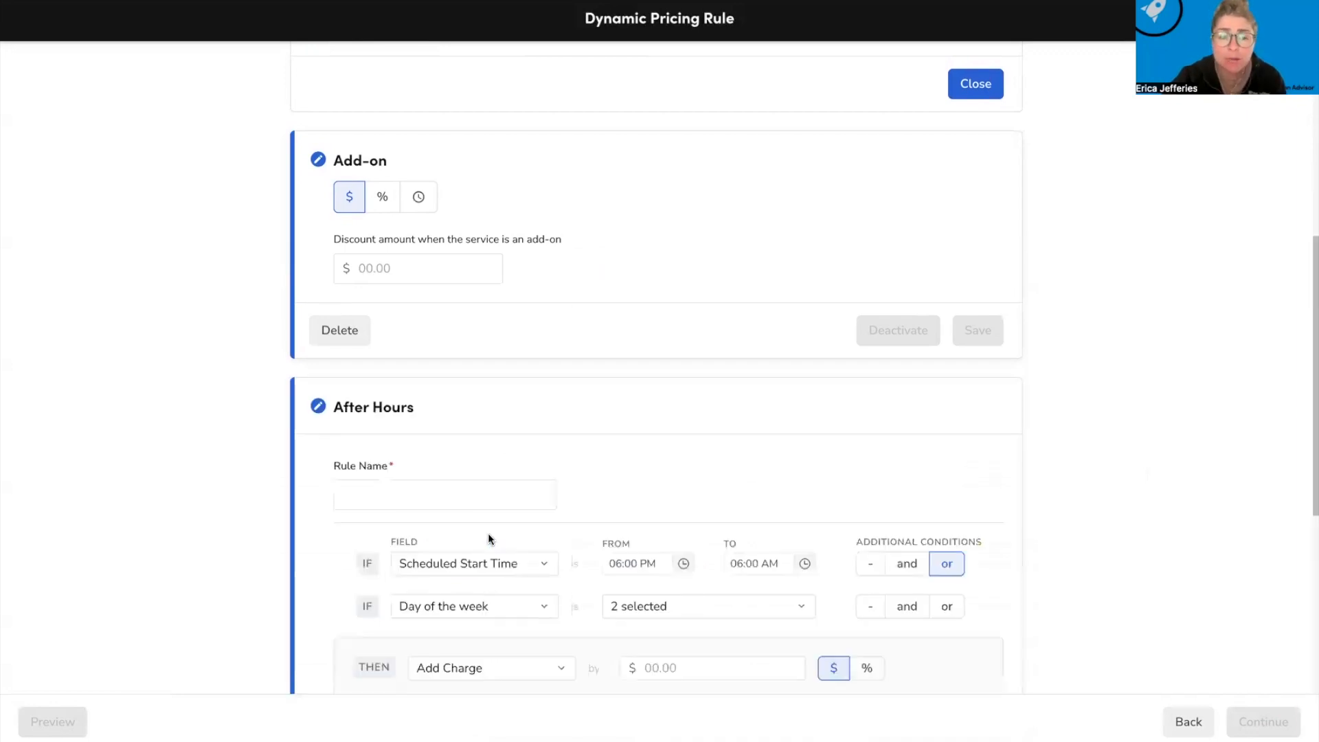
scroll(338, 449, down, 4)
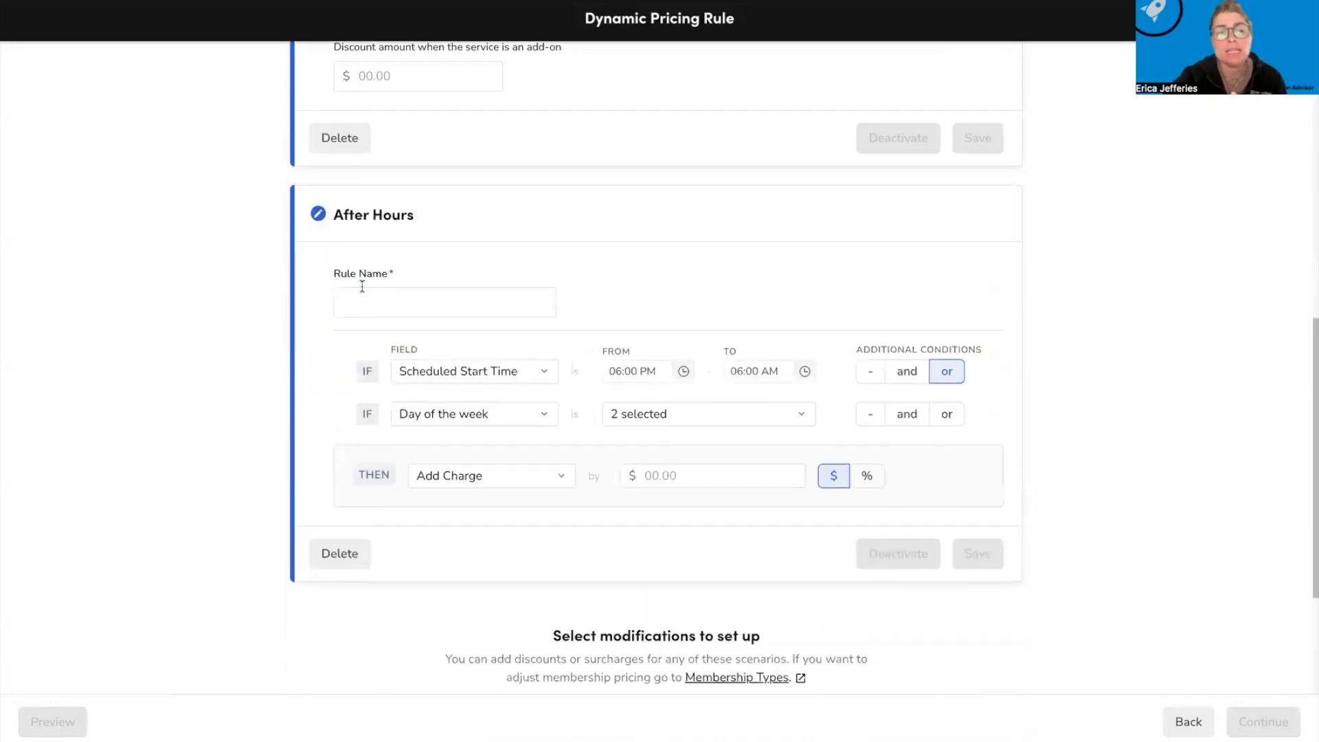
click(416, 371)
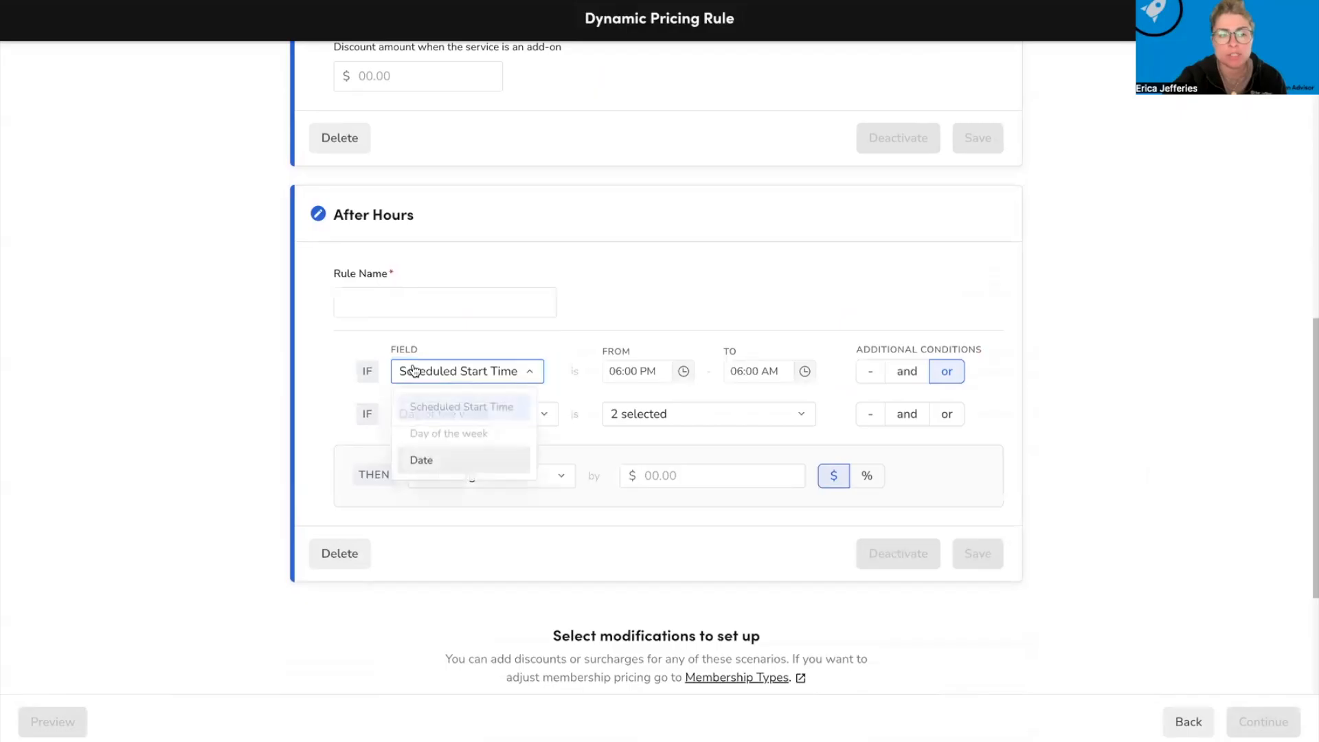
click(357, 361)
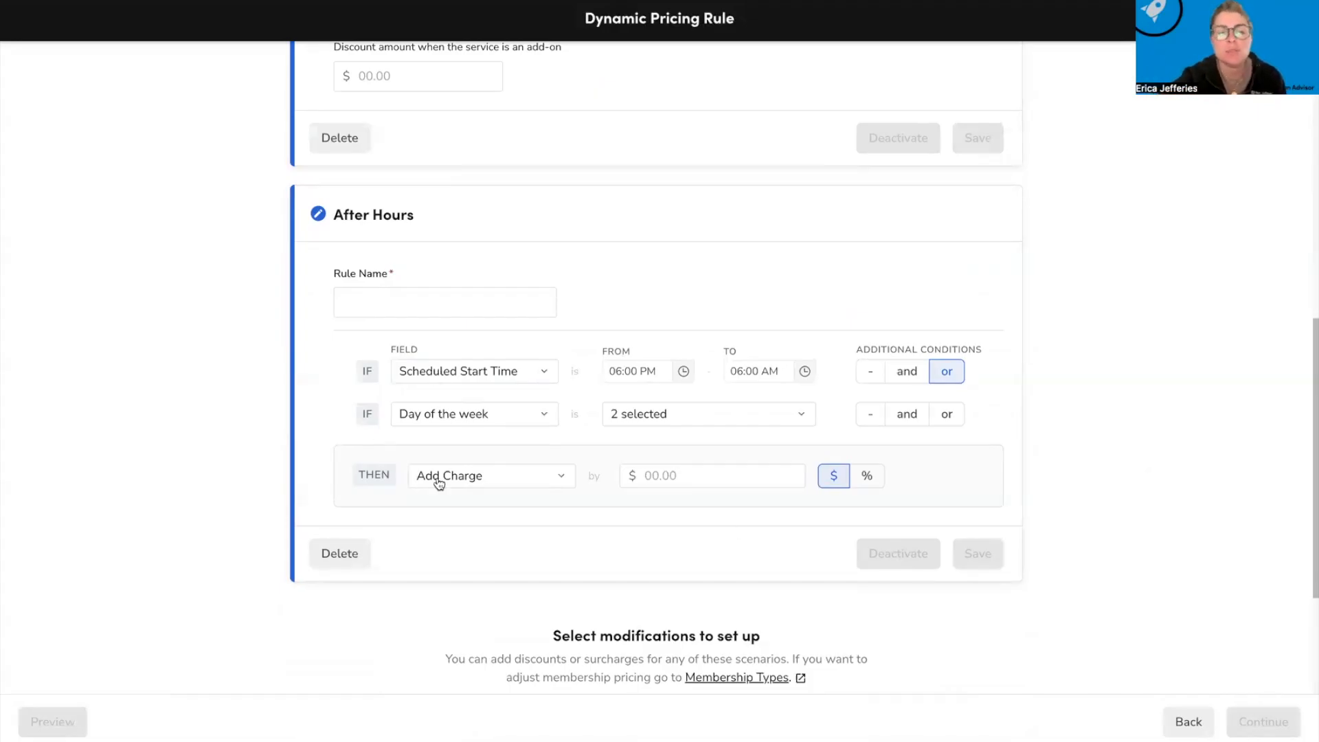
Add a Price Level modification and view its level settings, leaving the level 2 price blank.
scroll(600, 402, down, 1)
scroll(600, 402, down, 3)
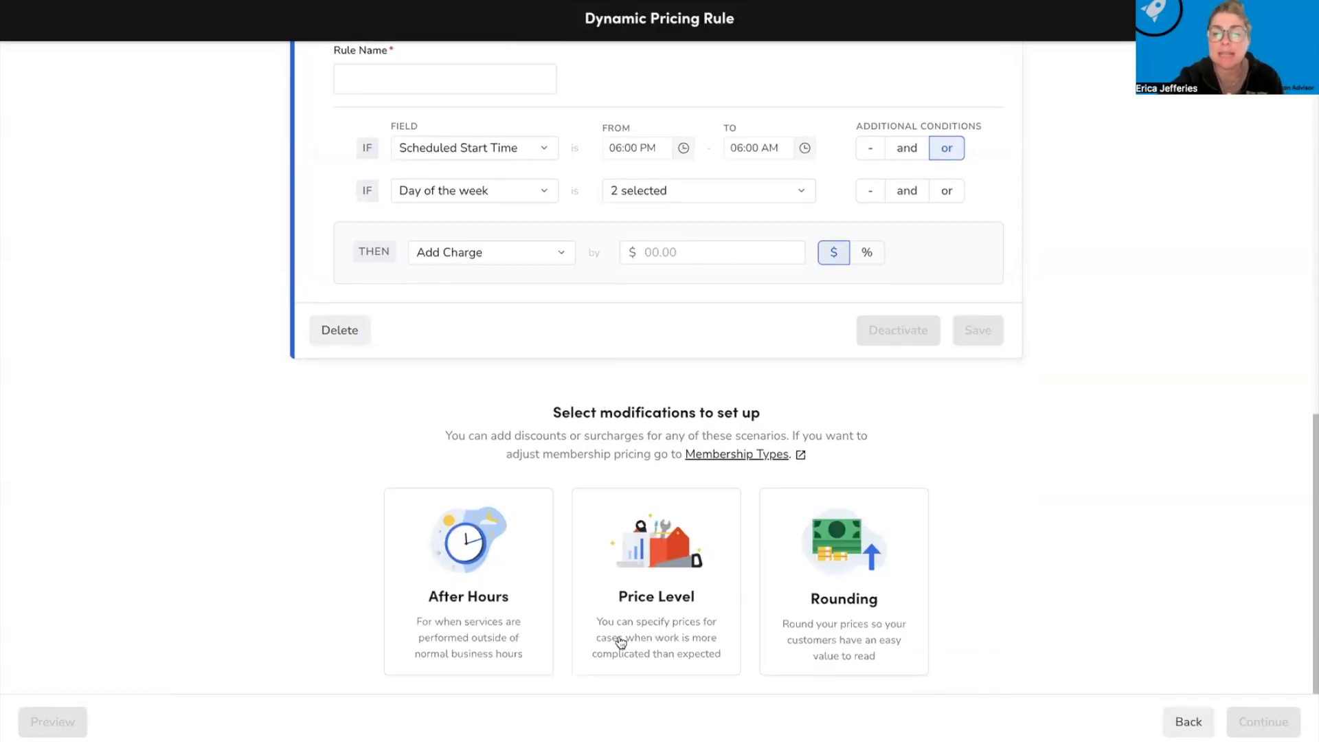
click(617, 585)
scroll(575, 368, down, 3)
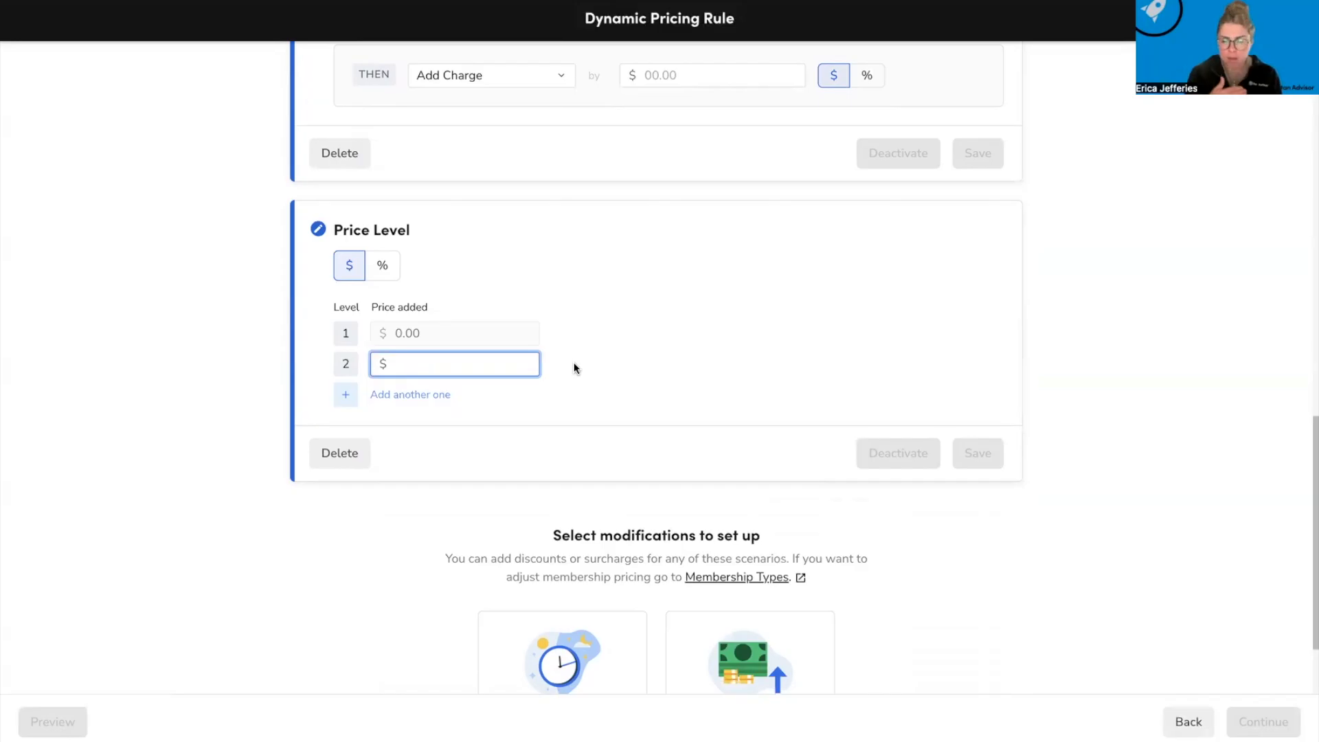
scroll(574, 361, down, 1)
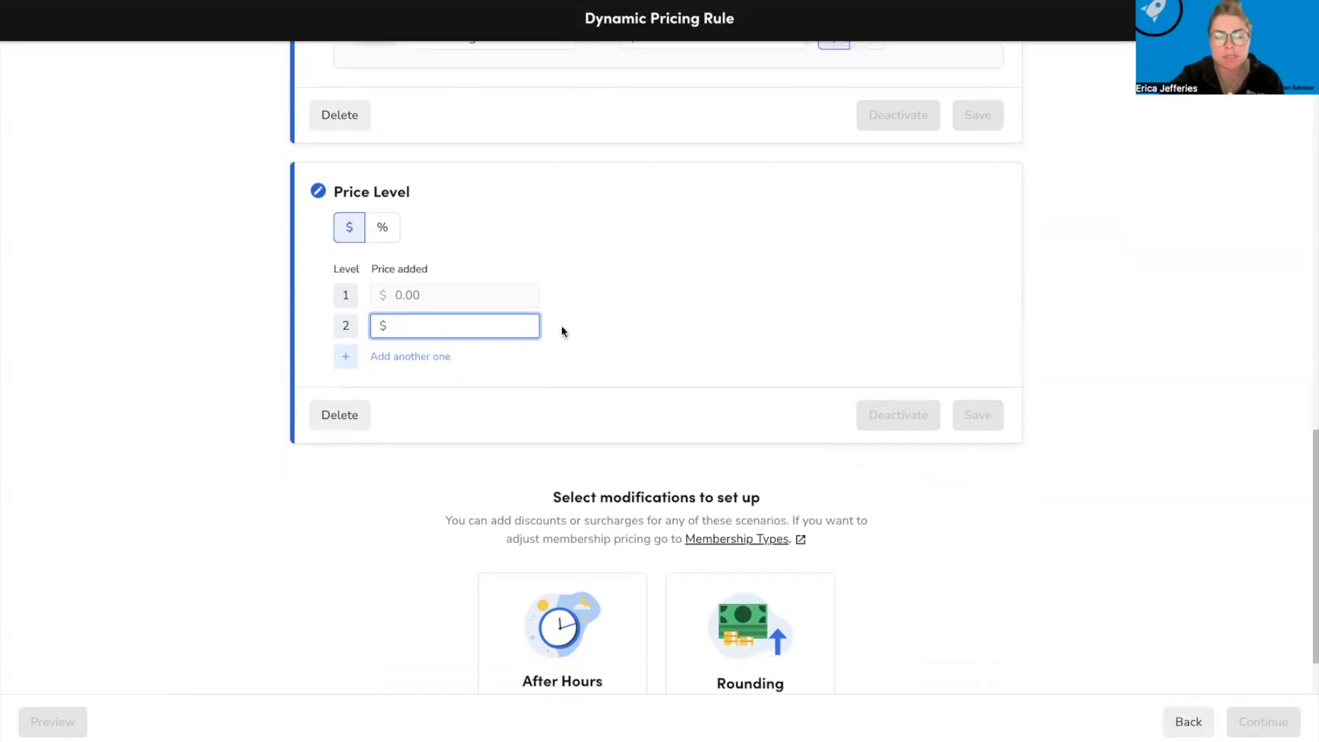
click(561, 331)
Add a Rounding modification, look through the rounding amounts, choose Round Up, and accept the member pricing acknowledgement.
scroll(561, 332, down, 2)
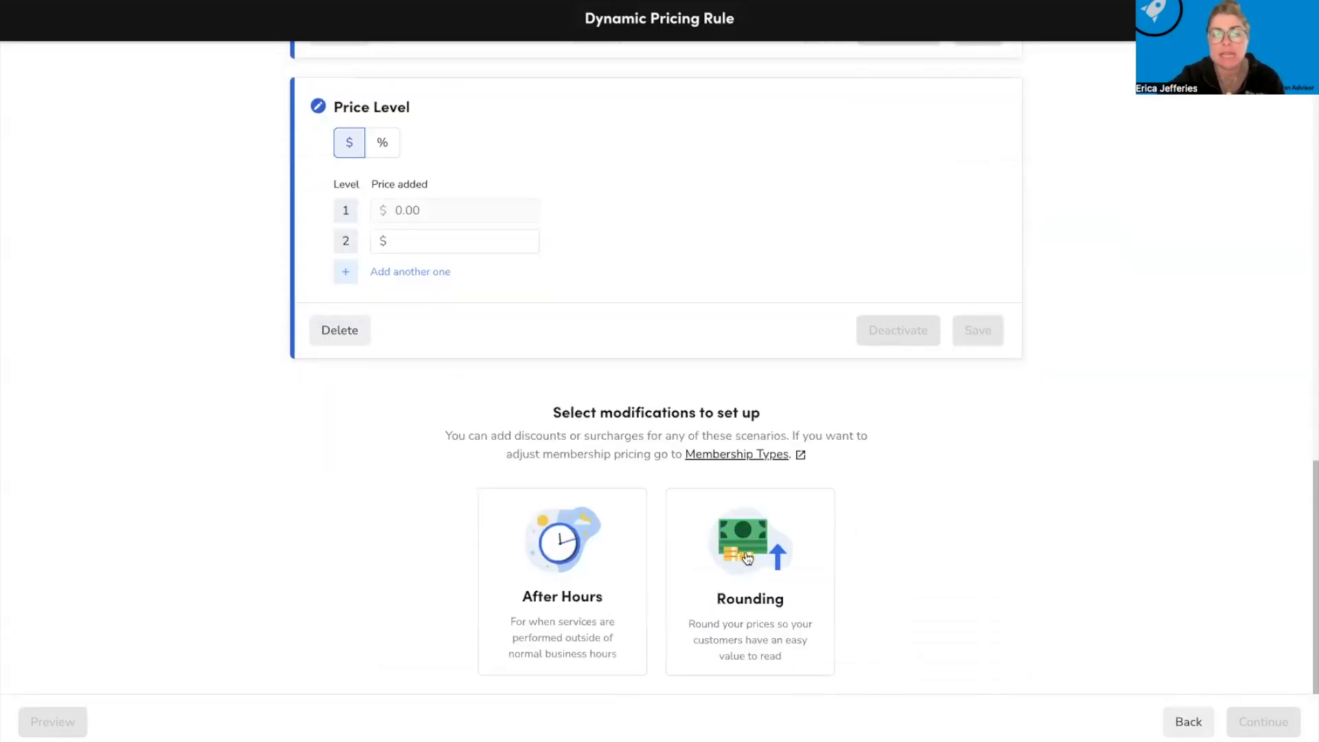
click(748, 558)
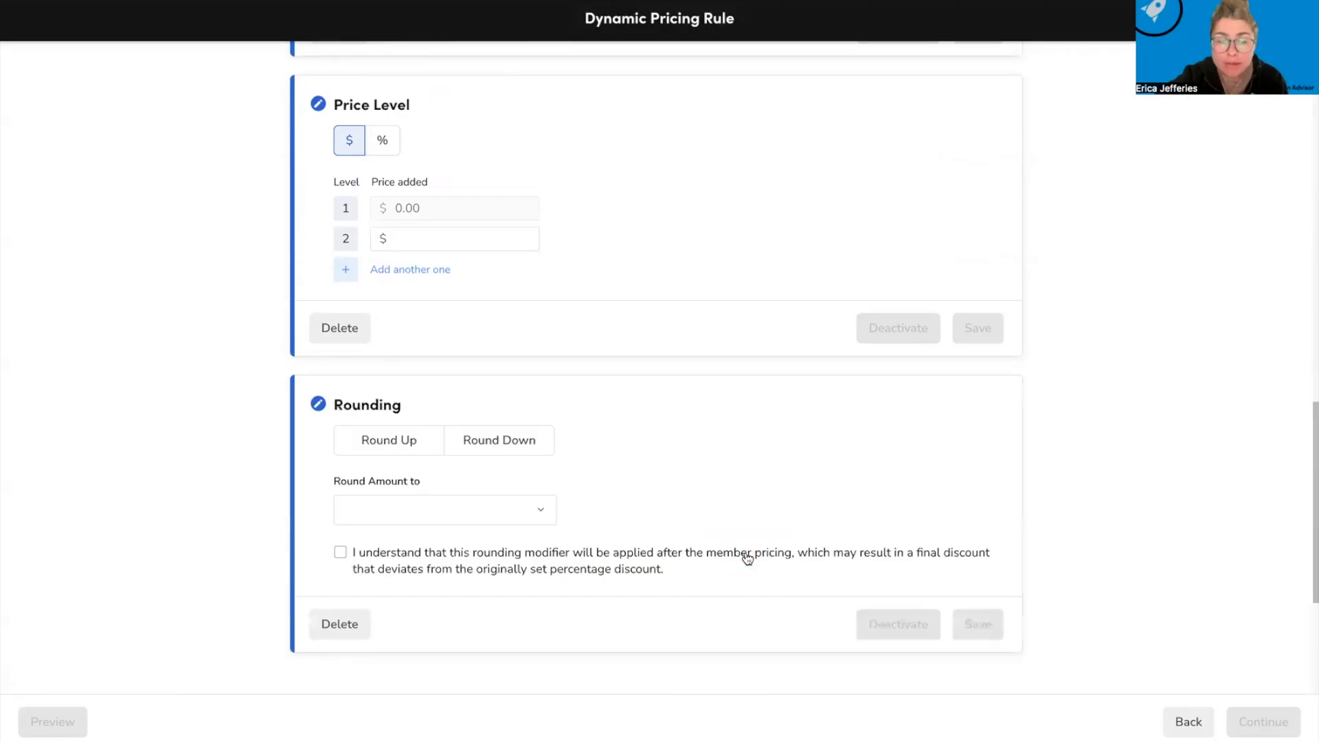
scroll(506, 556, down, 1)
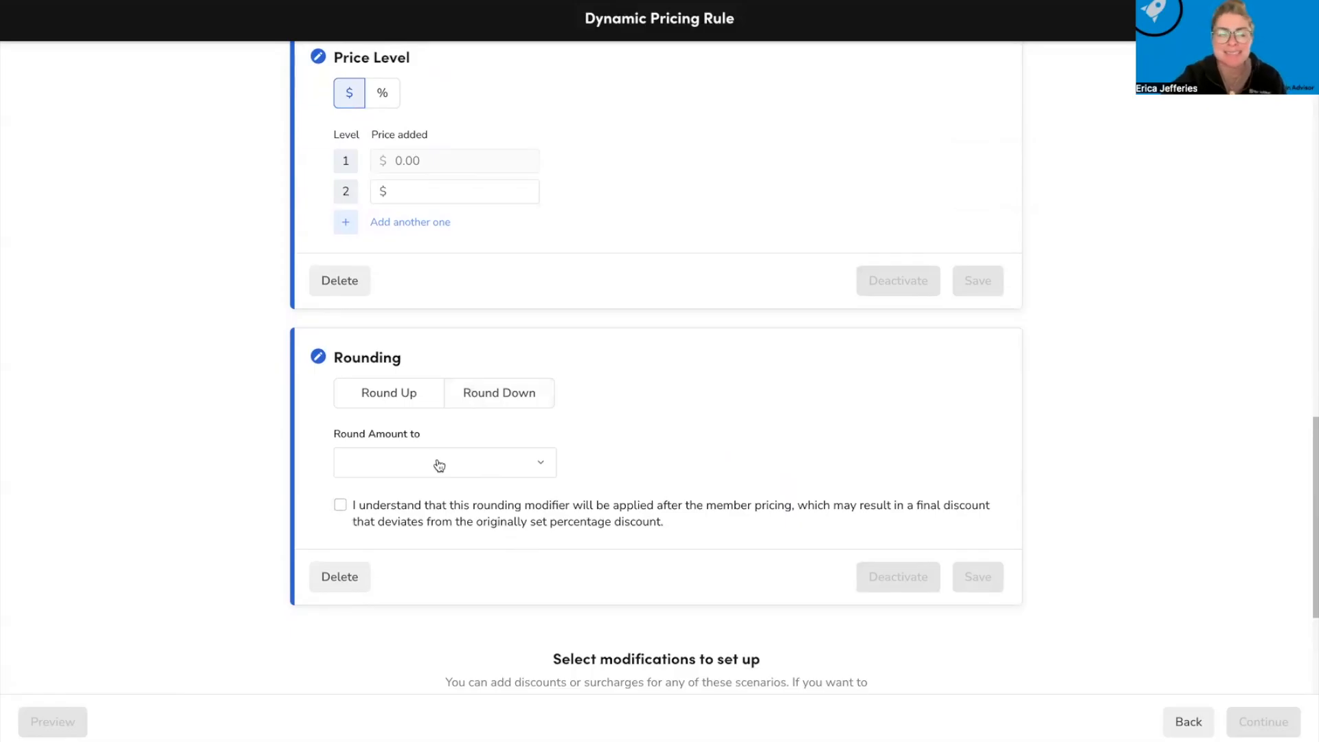
click(371, 460)
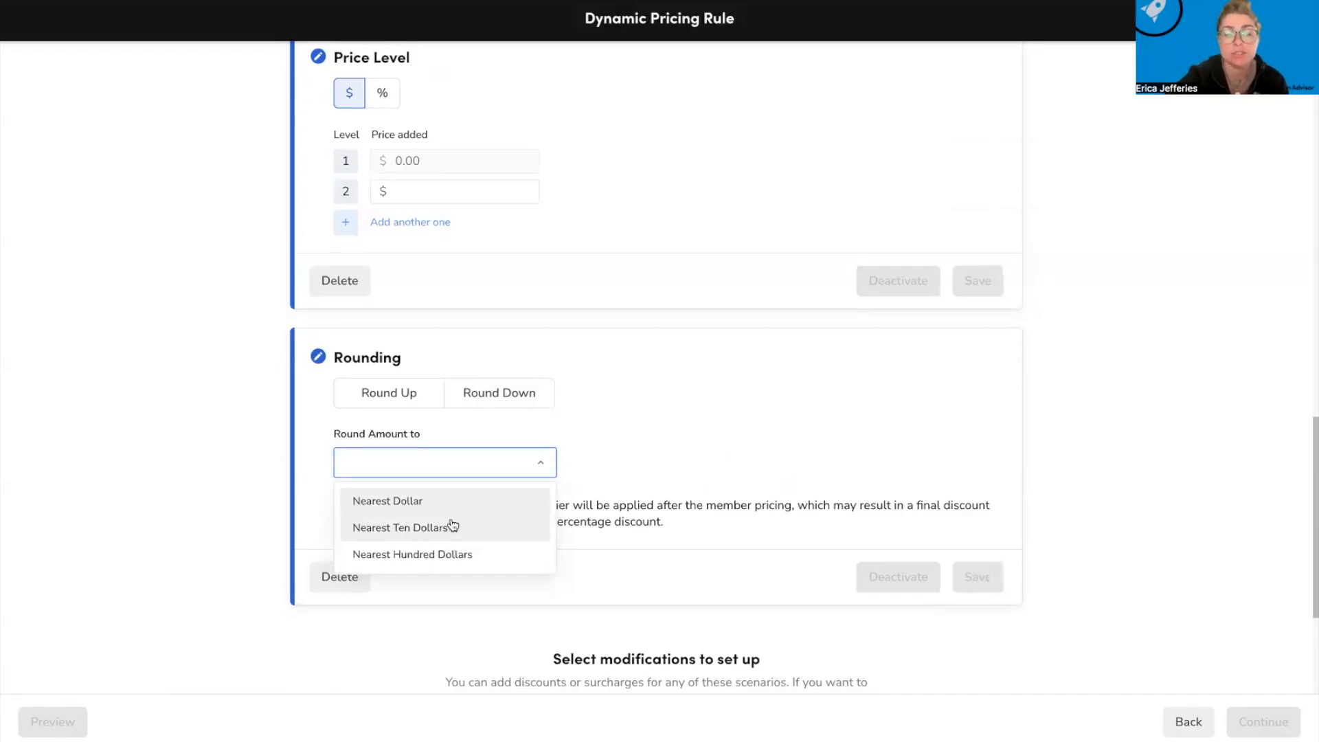
click(734, 422)
click(343, 401)
click(532, 407)
click(391, 391)
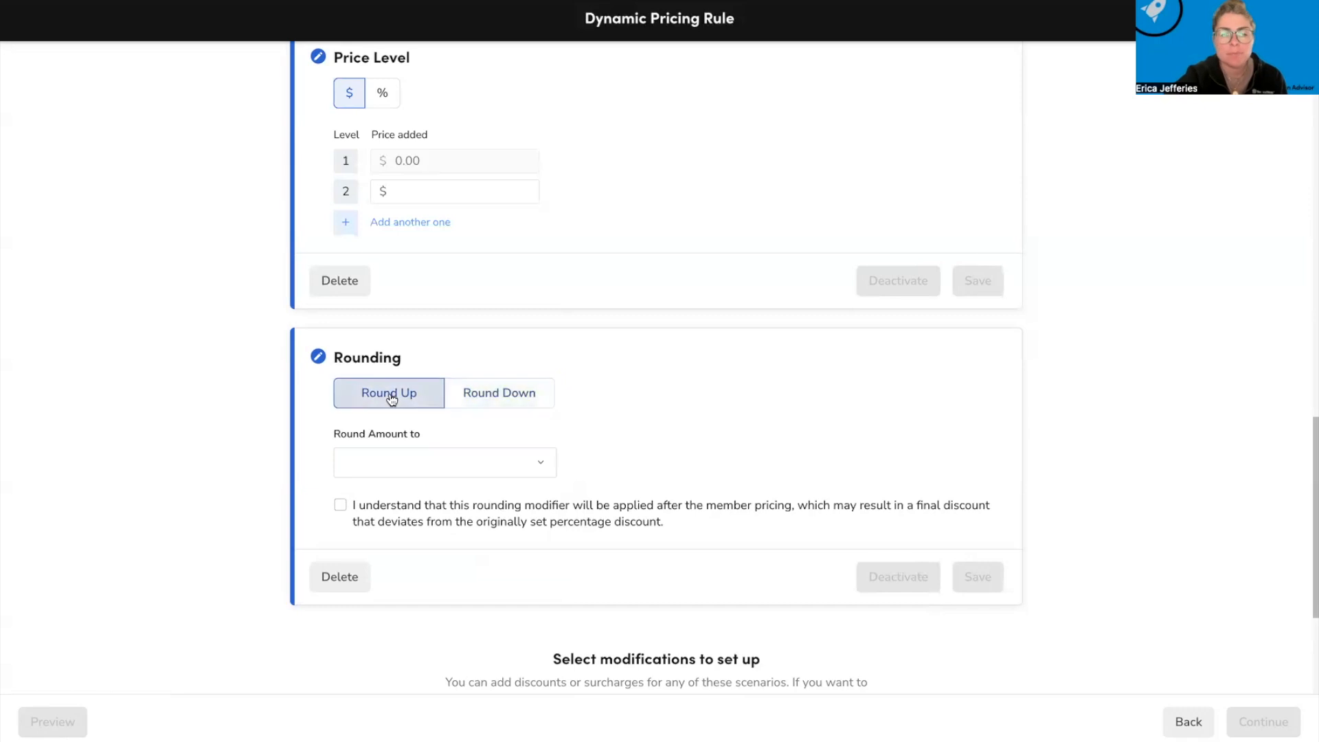
scroll(526, 438, down, 1)
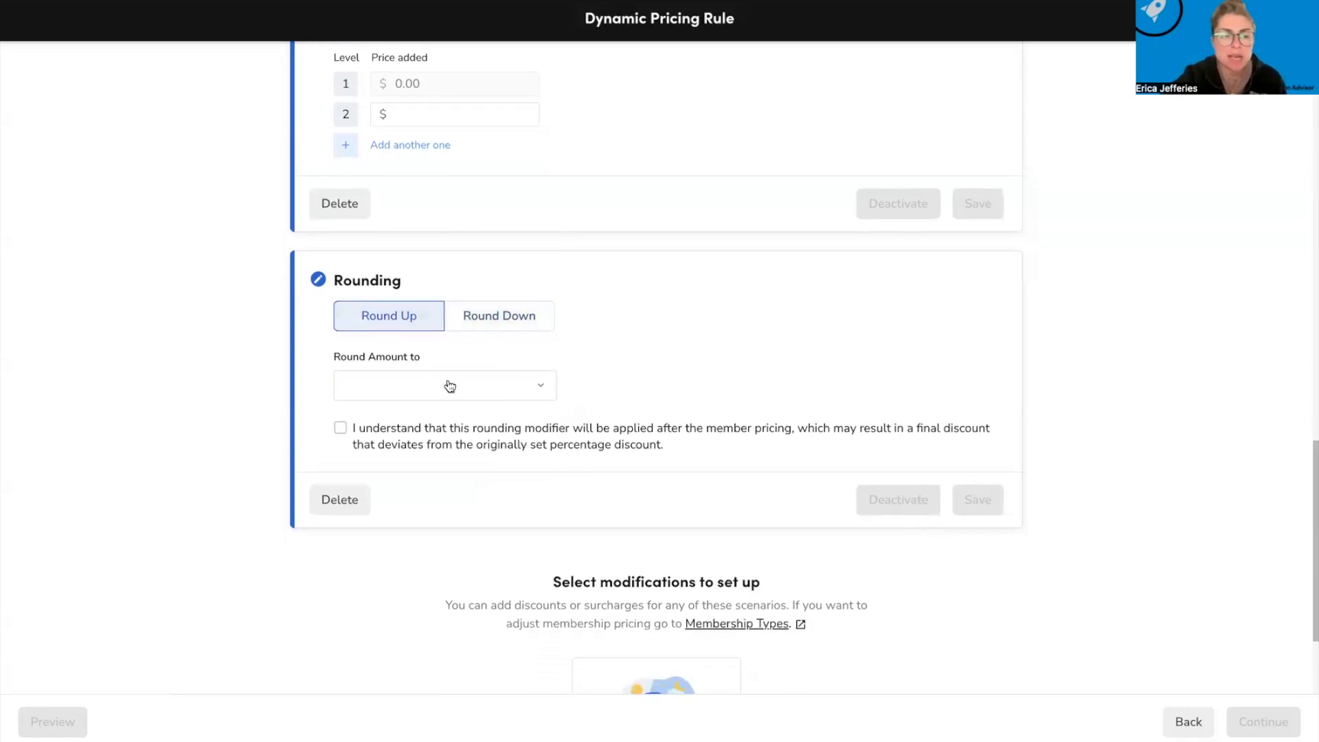
click(340, 428)
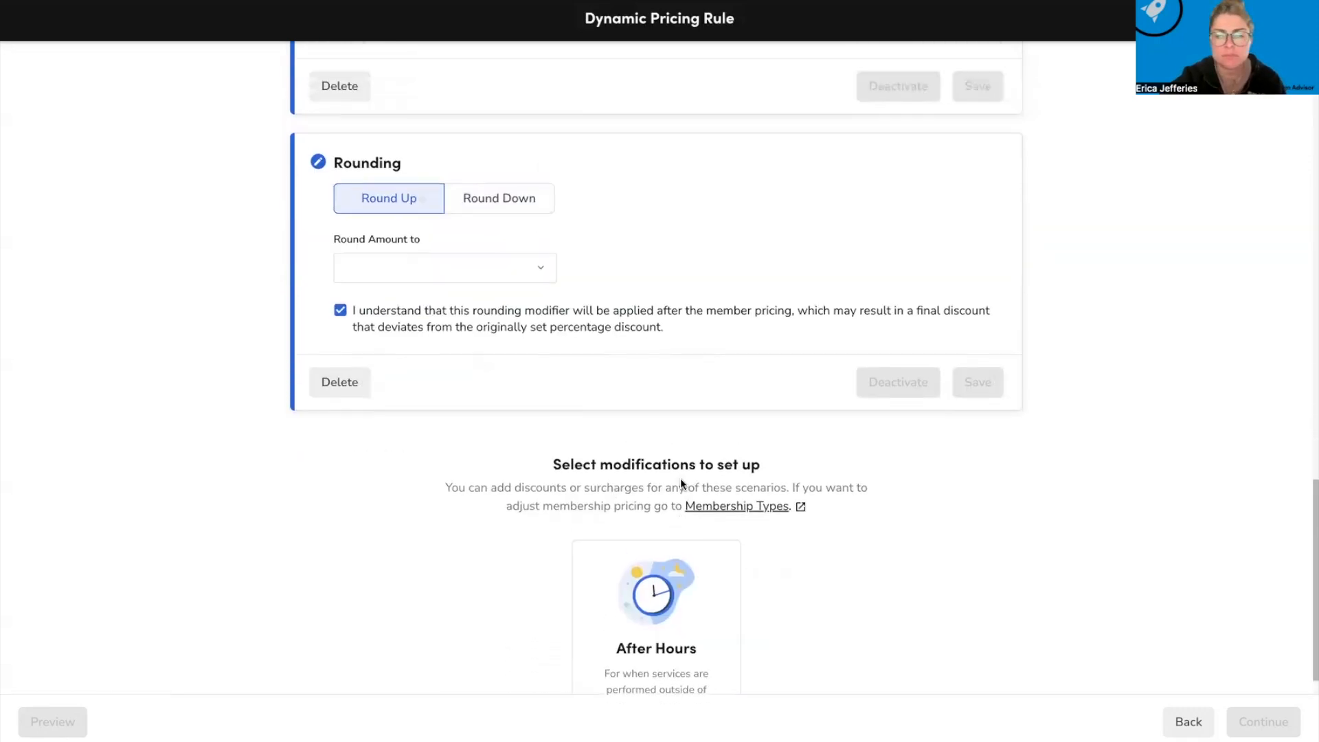
Delete the Rounding, Price Level, After Hours and Add-on modifications from the rule.
click(344, 505)
click(343, 329)
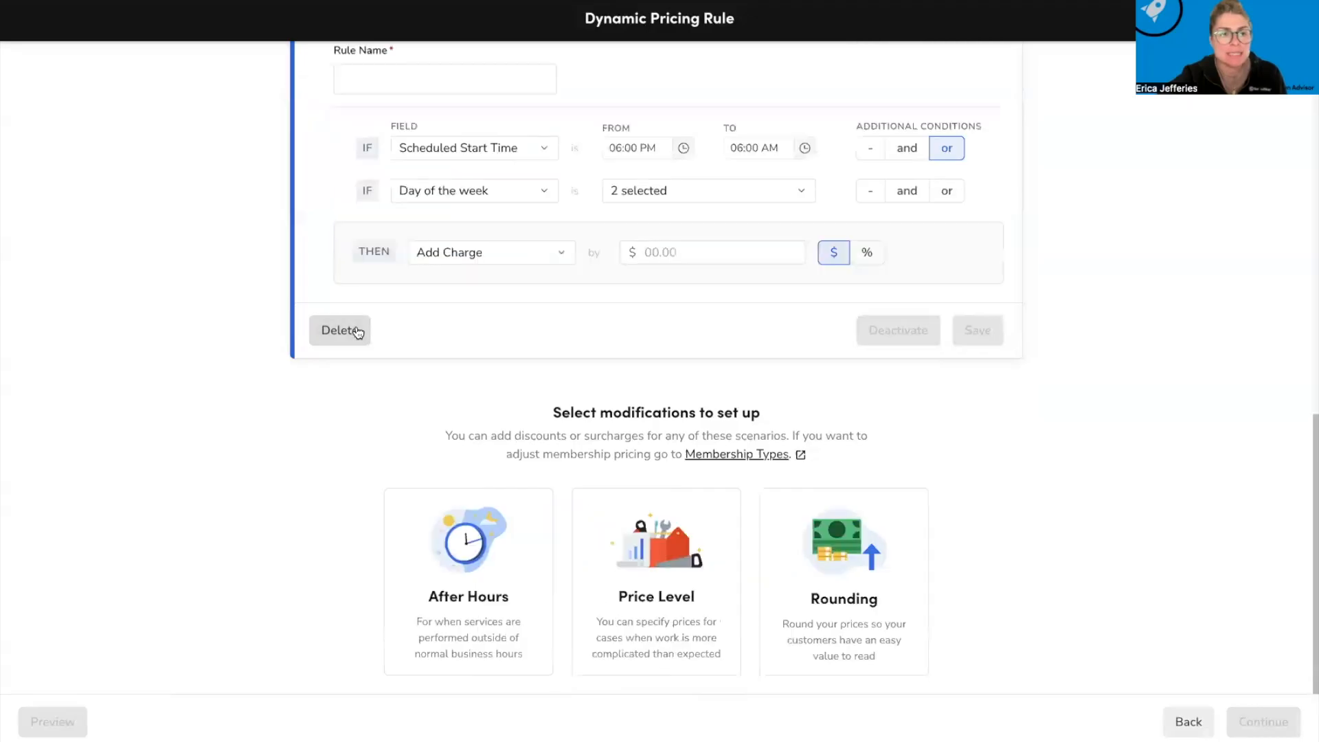
click(340, 544)
click(342, 397)
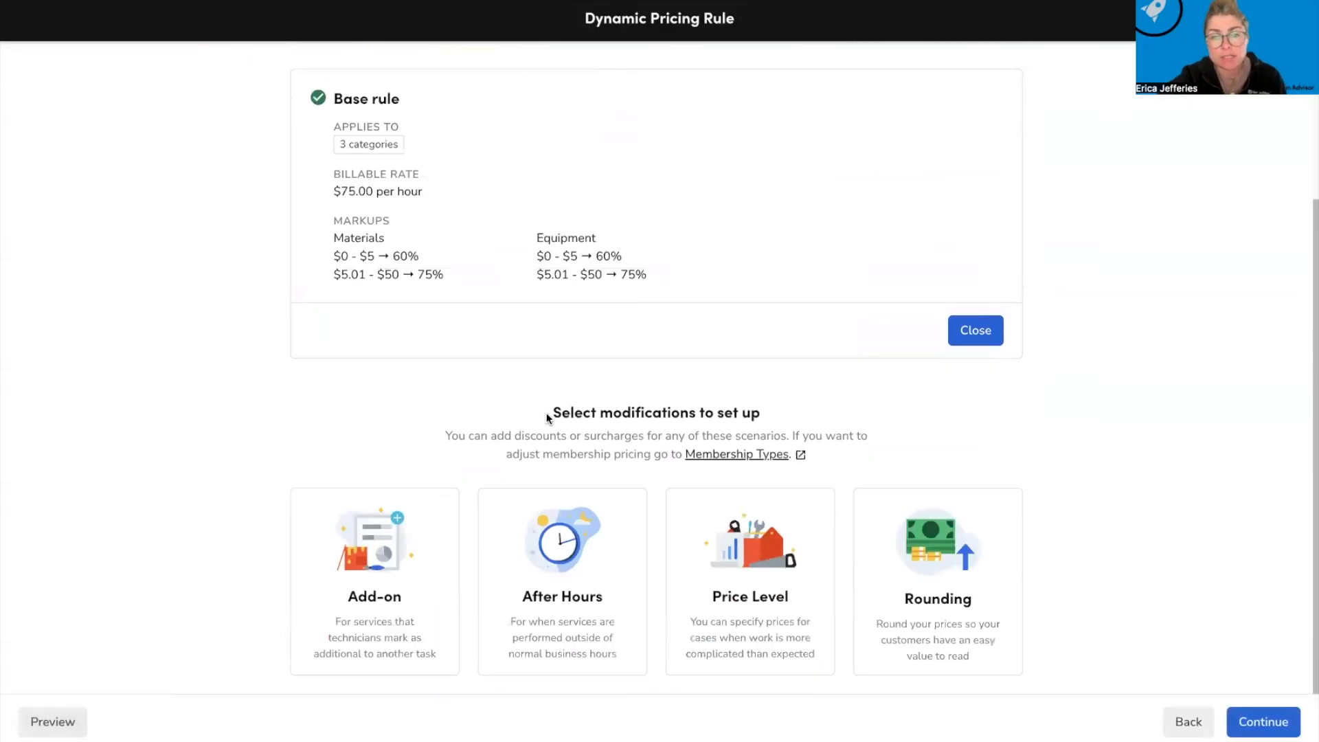
Continue without modifications, name the rule "Test - TAD Tuneup", leave its description blank, and finish creating it.
click(1261, 727)
click(676, 248)
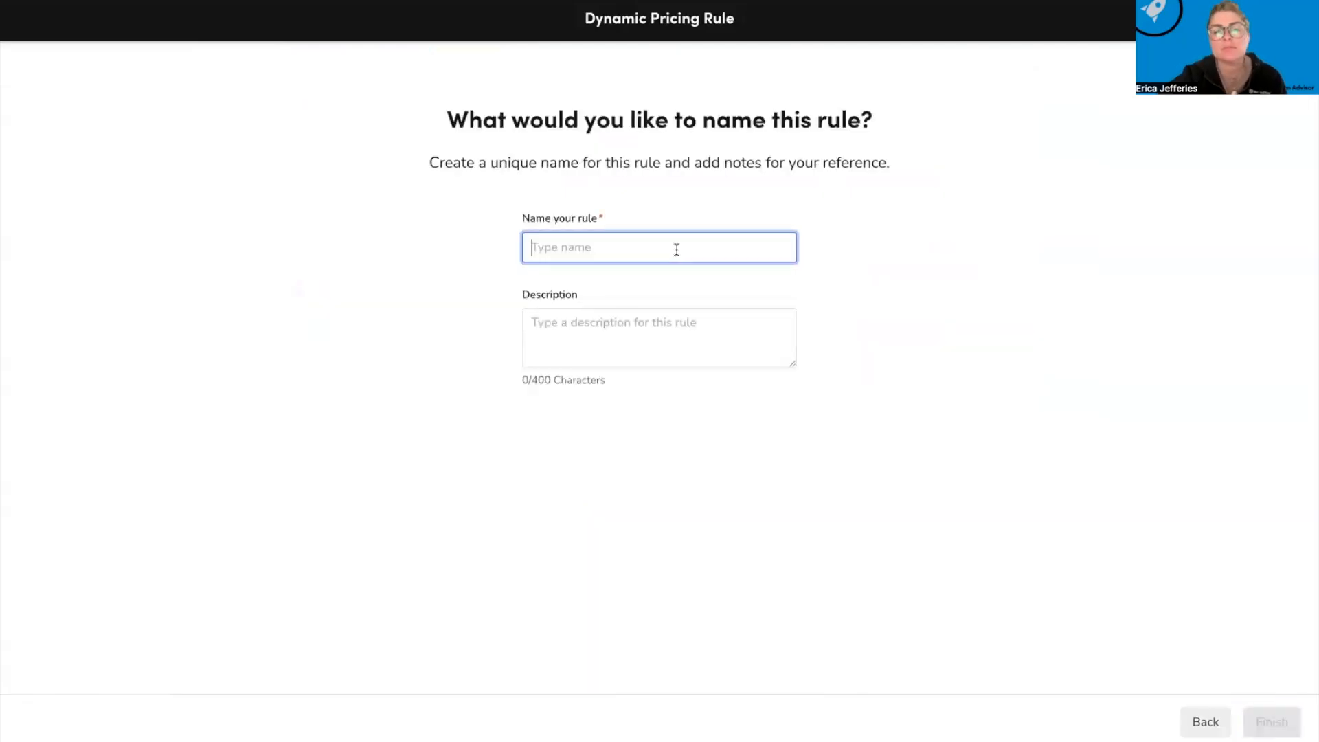
text(Test - )
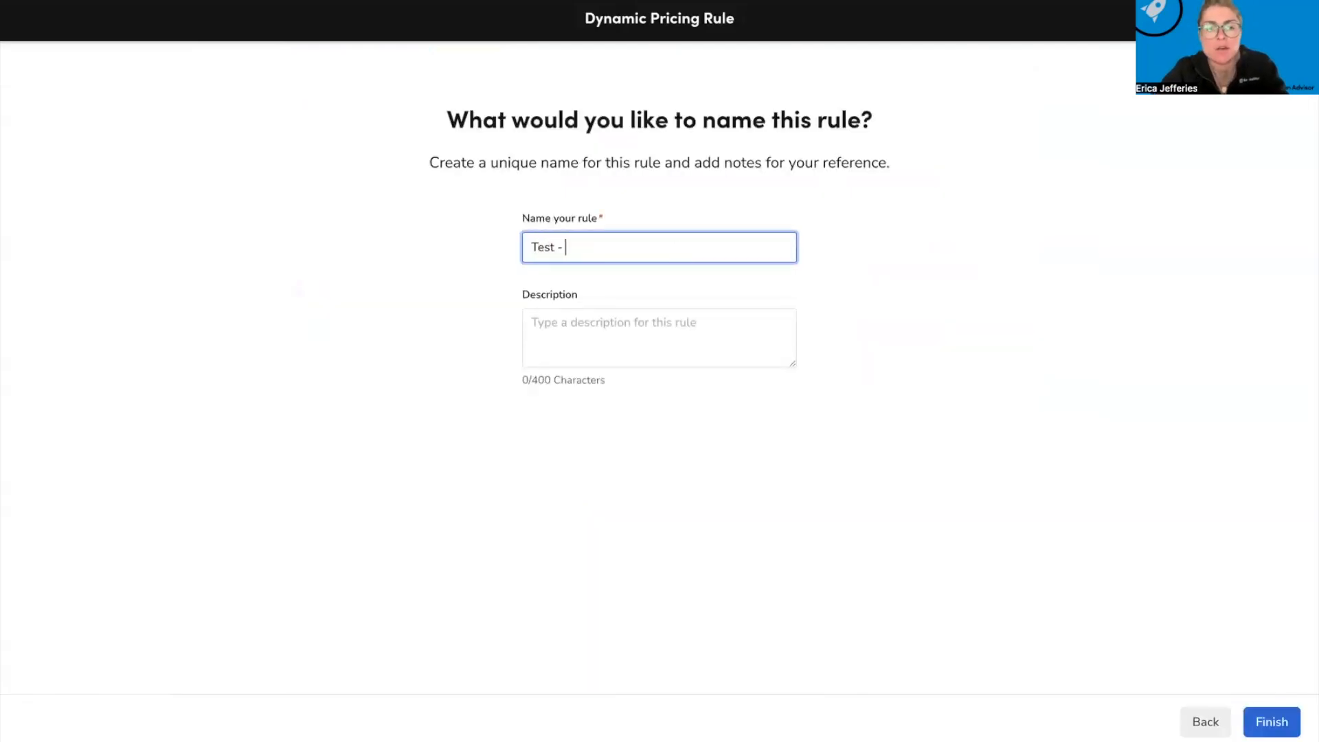
text(TAD Tuneup)
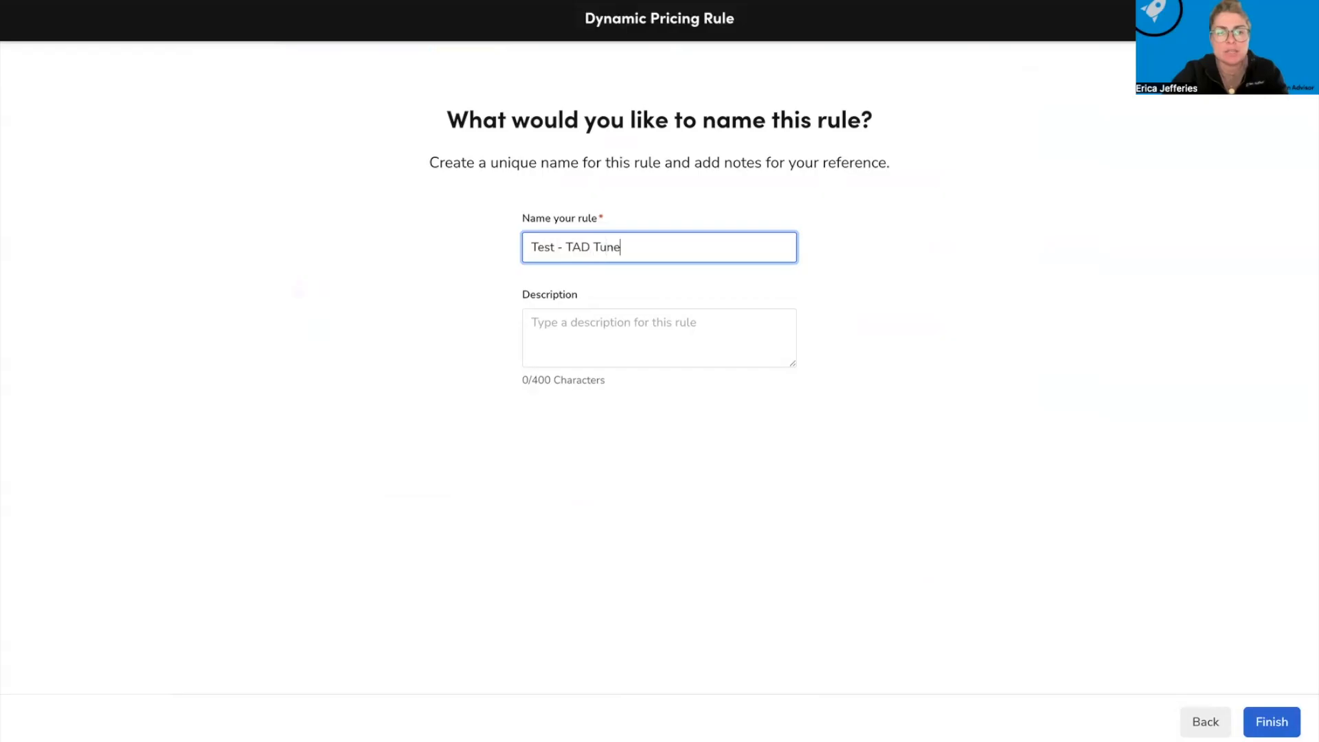
click(663, 323)
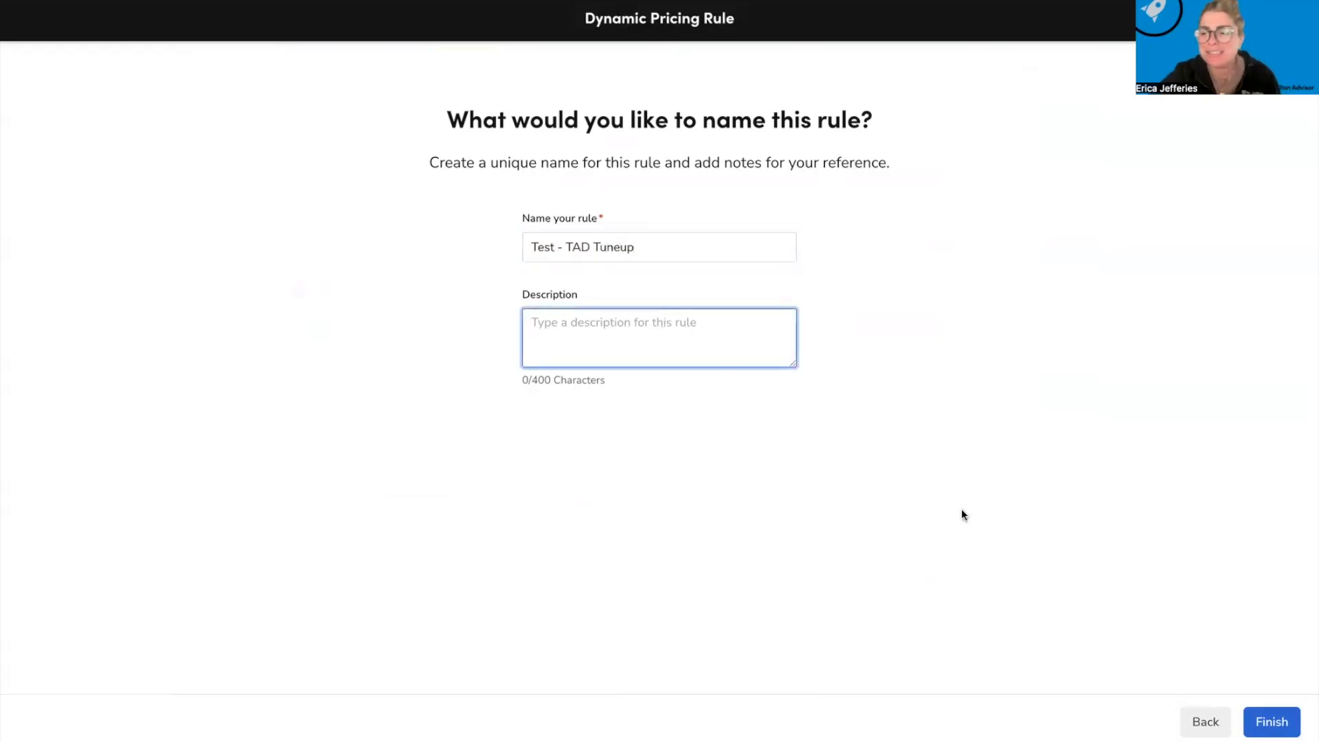
click(1272, 721)
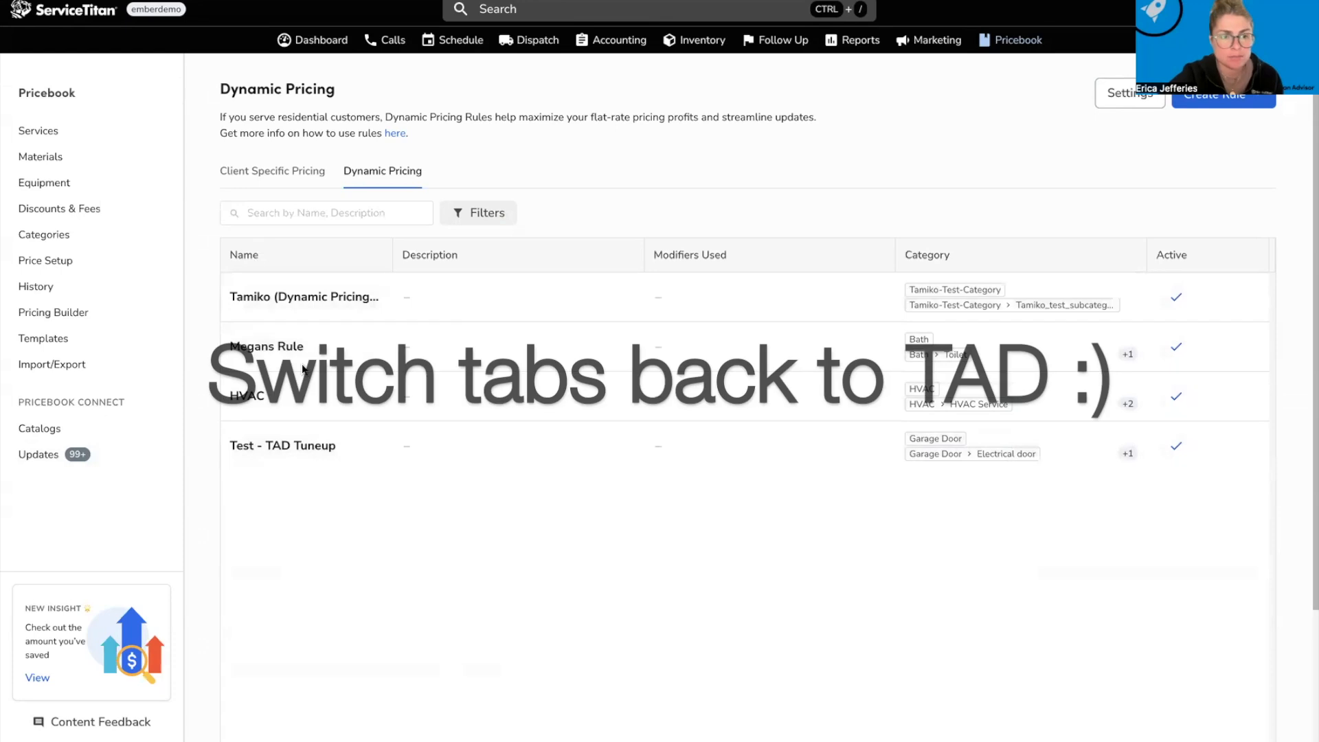
Return to the TitanAdvisor Dynamic Pricing details and review the success criteria for setup and the usage measurement.
key(ctrl+Tab)
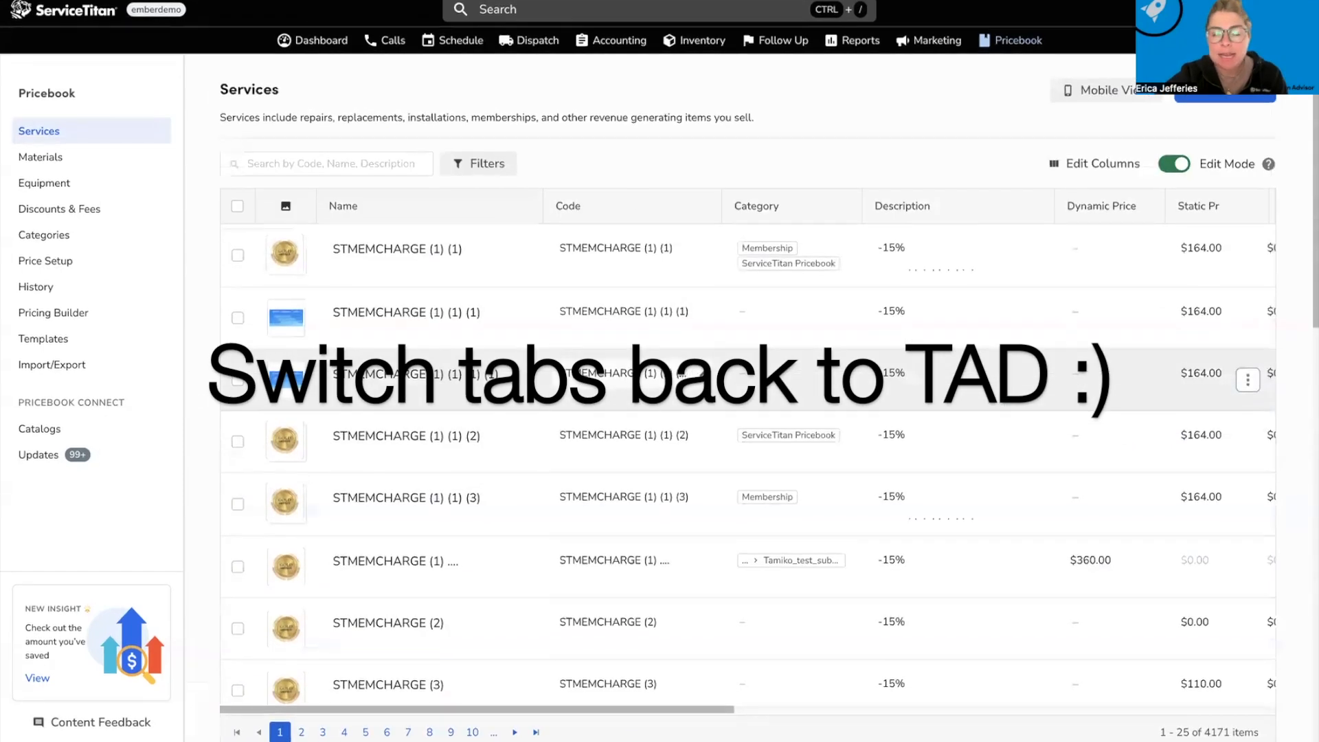
key(ctrl+Tab)
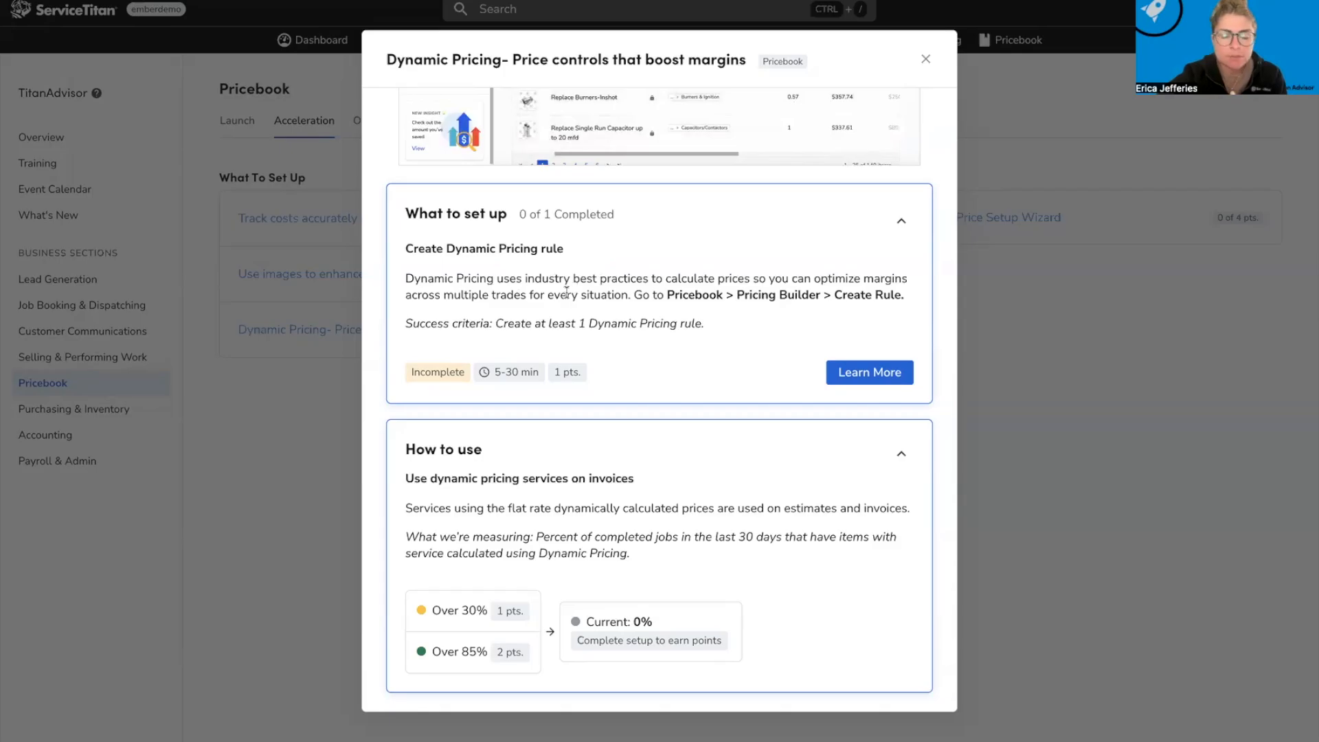
scroll(567, 292, up, 1)
scroll(567, 292, down, 1)
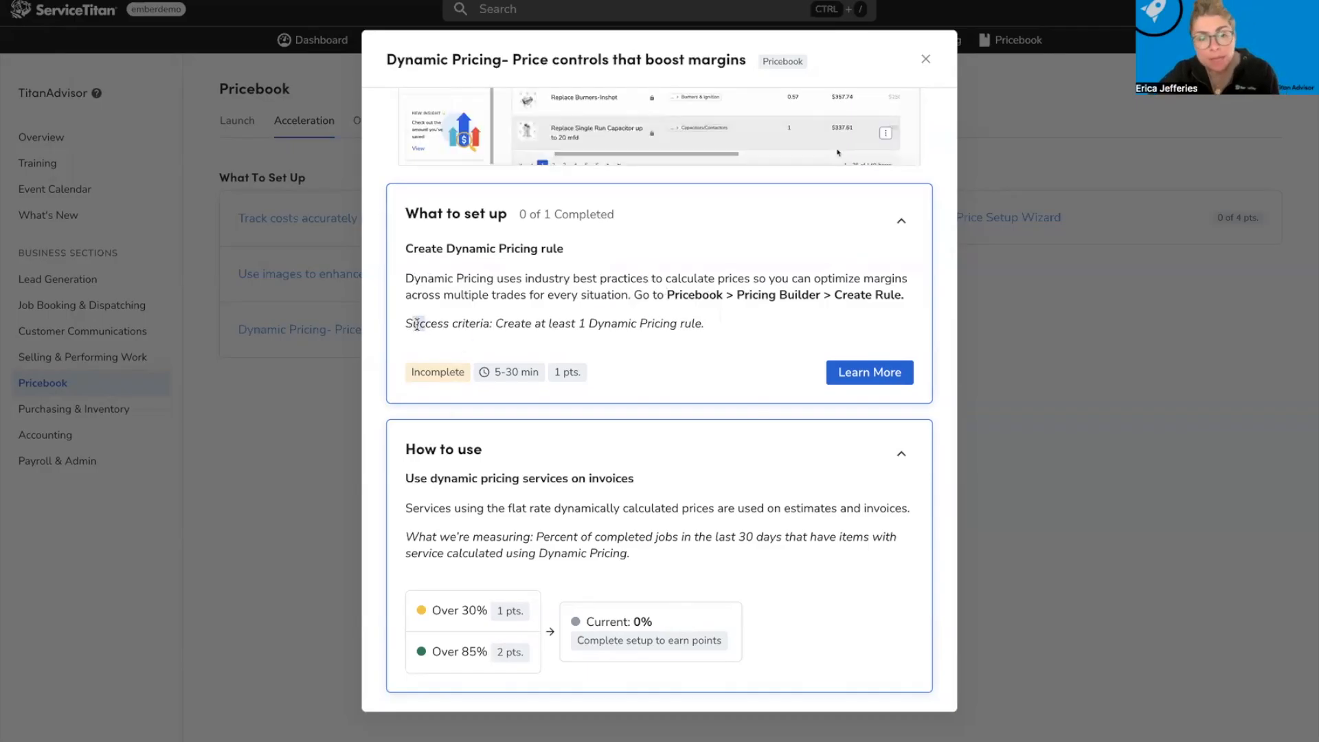
drag(417, 323, 771, 328)
triple_click(680, 327)
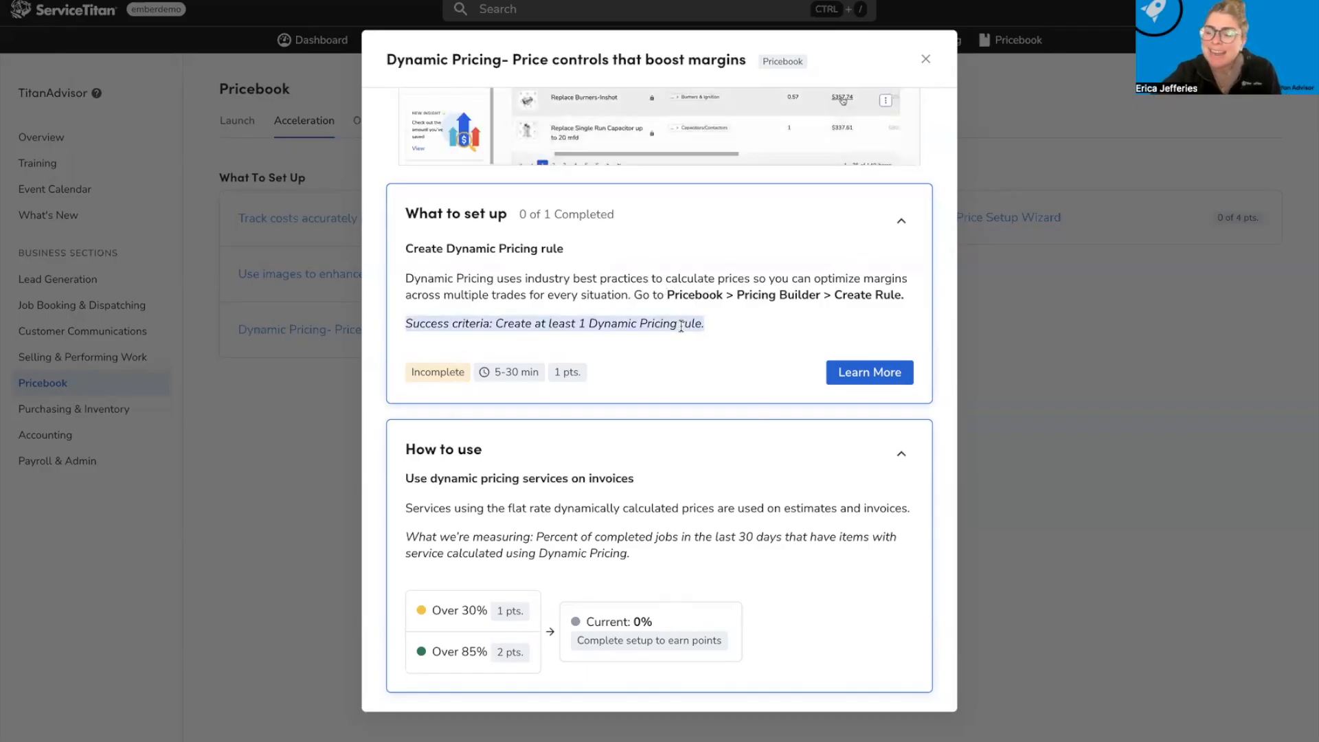
click(459, 537)
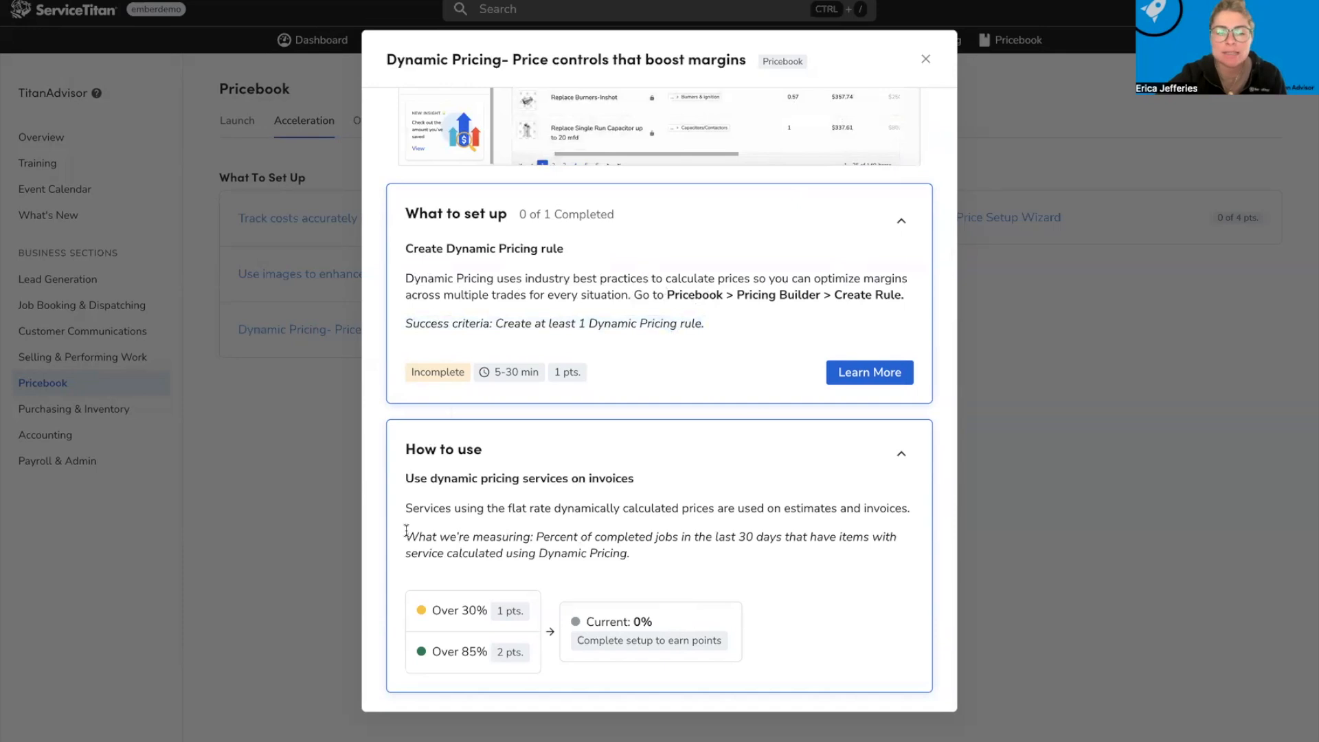